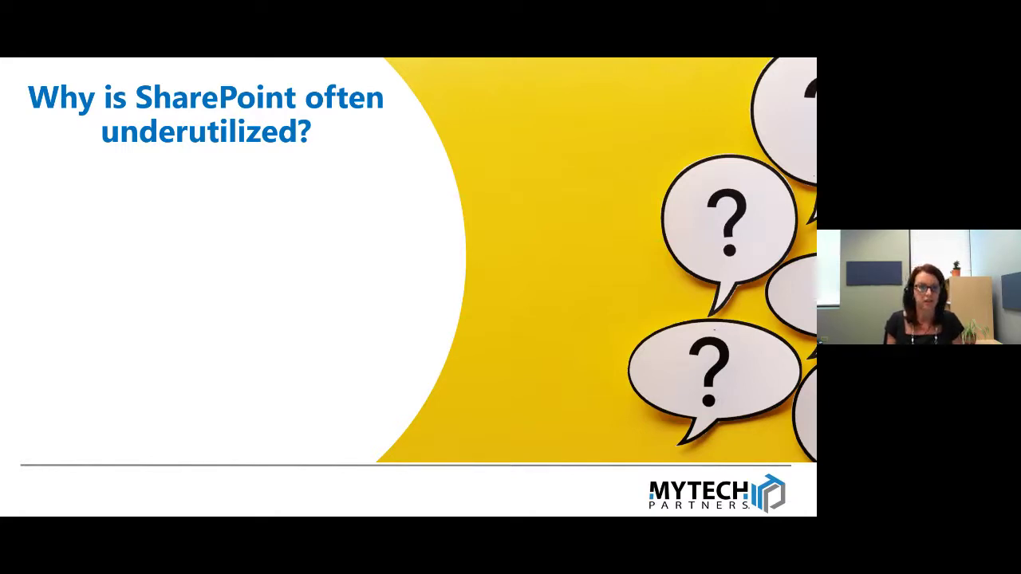
Step: Advance the slide show to show the bullet 'Site navigation! (Or lack thereof)'
{"action": "key", "text": "Right"}
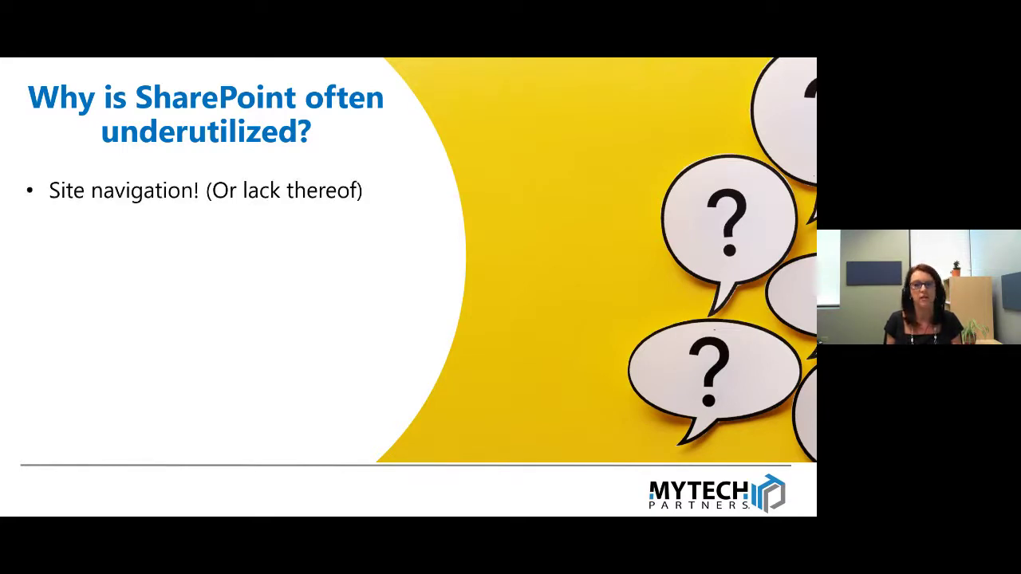
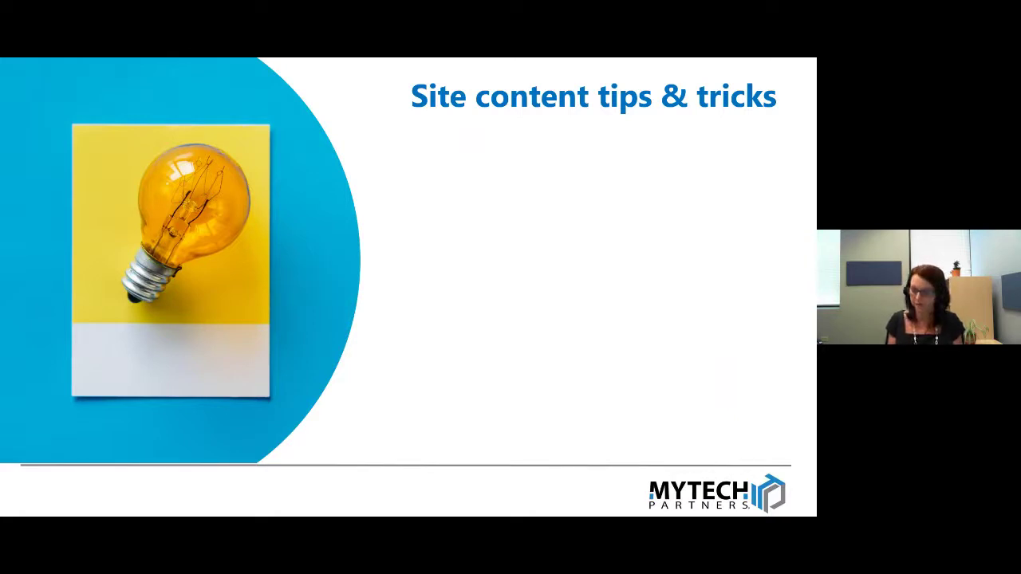
Step: Reveal the next bullet and move on to the Site plan diagram slide
{"action": "key", "text": "Right"}
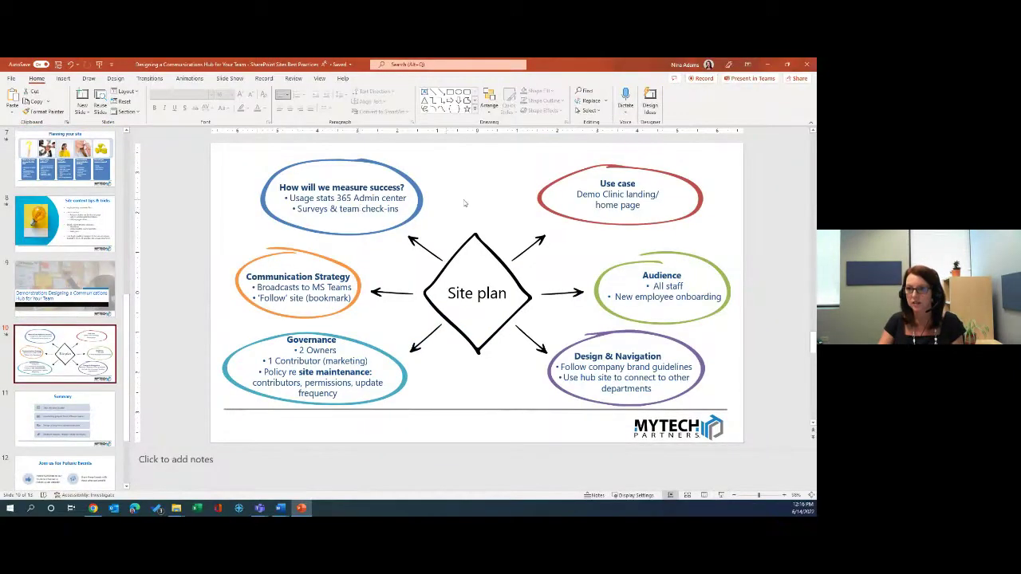
Step: Minimize PowerPoint and switch to Chrome's Microsoft Office Home tab, focusing its address bar
{"action": "left_click", "coordinate": [768, 64]}
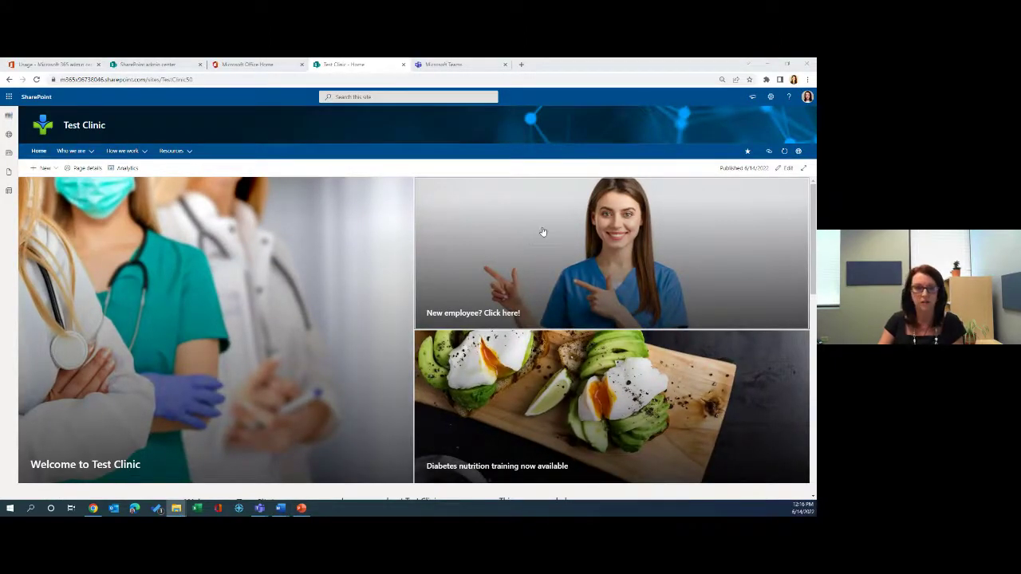
{"action": "left_click", "coordinate": [247, 65]}
{"action": "left_click", "coordinate": [103, 79]}
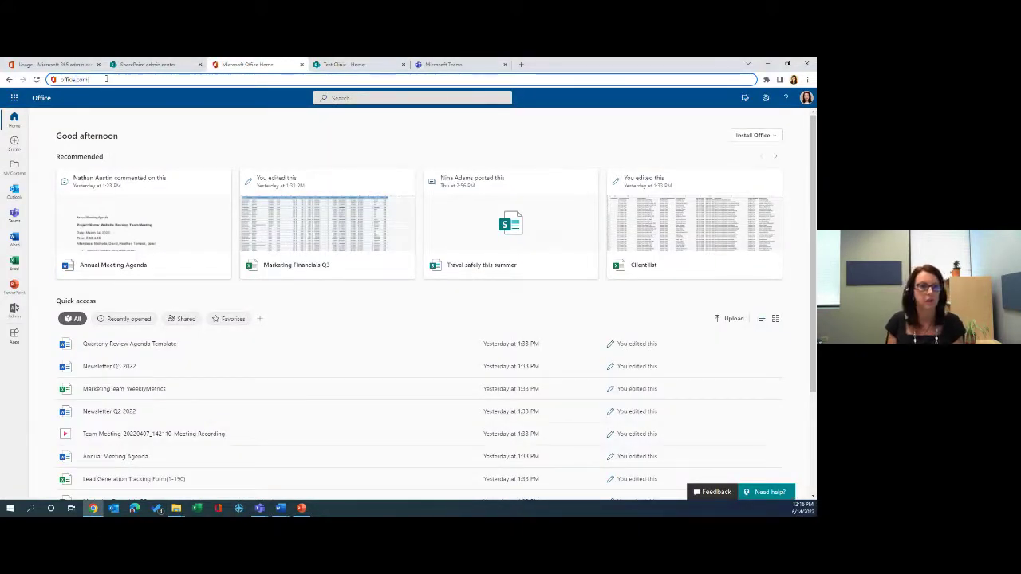
Step: Reload office.com and launch SharePoint from the Microsoft 365 app launcher
{"action": "key", "text": "Return"}
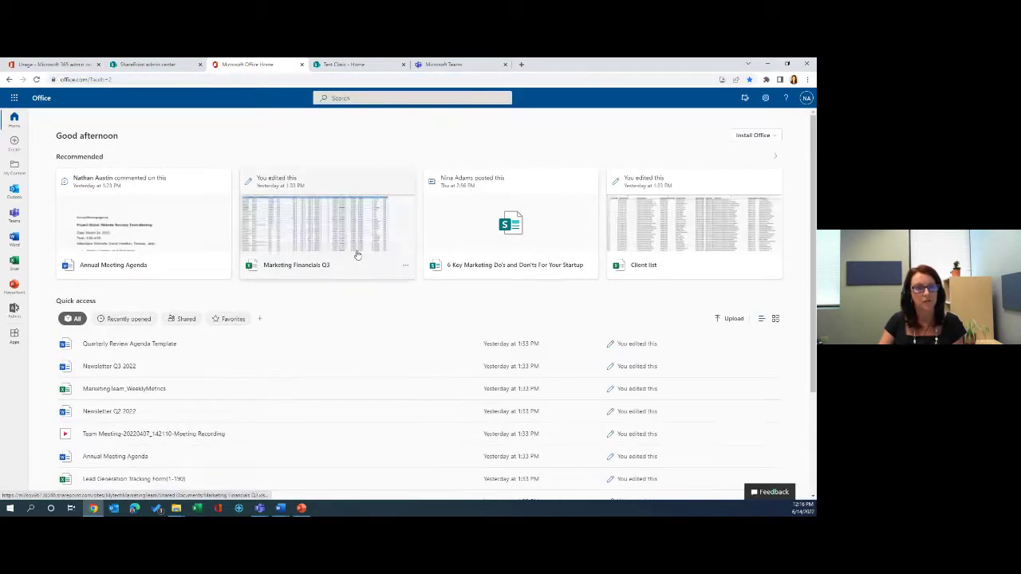
{"action": "left_click", "coordinate": [15, 99]}
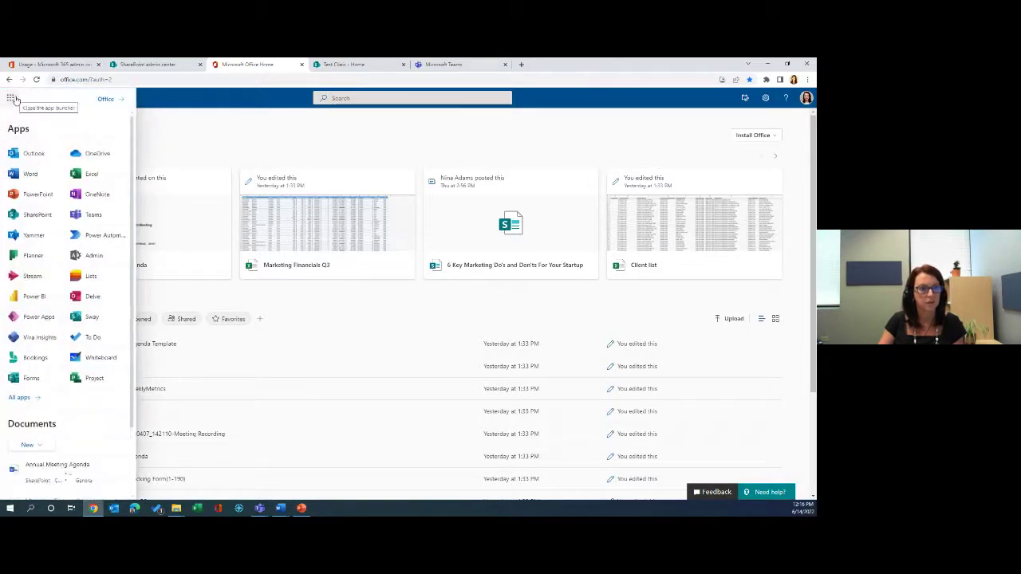
{"action": "left_click", "coordinate": [37, 214]}
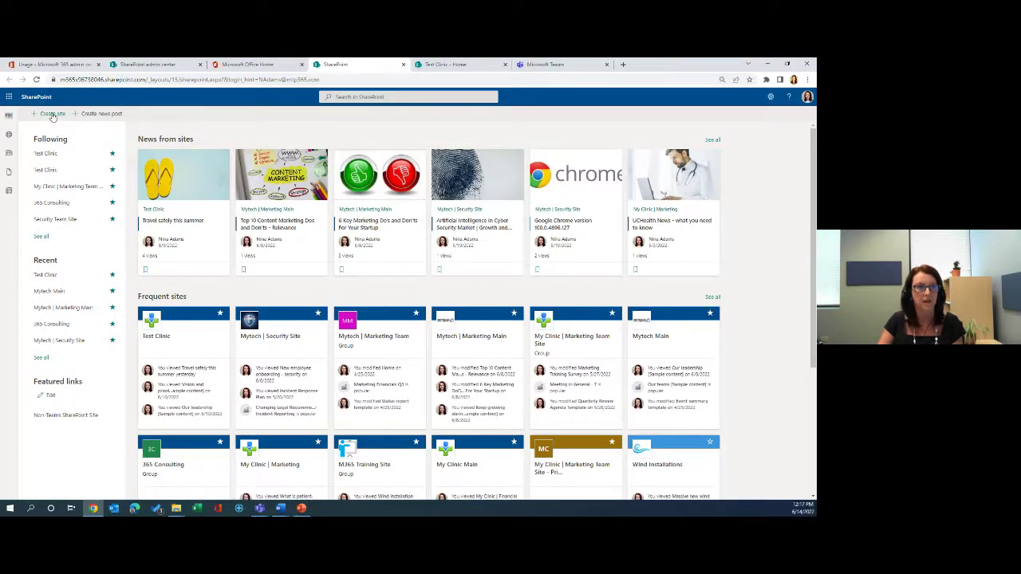
Step: Create communication site 'Demo Clinic' with description 'Cemo Clinic home page / landing page'
{"action": "left_click", "coordinate": [52, 115]}
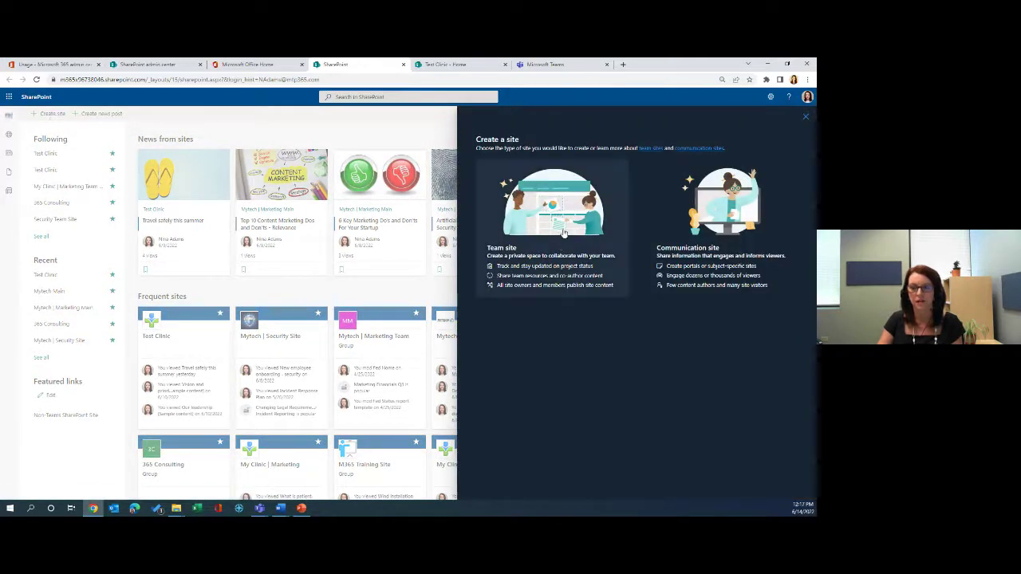
{"action": "left_click", "coordinate": [718, 224]}
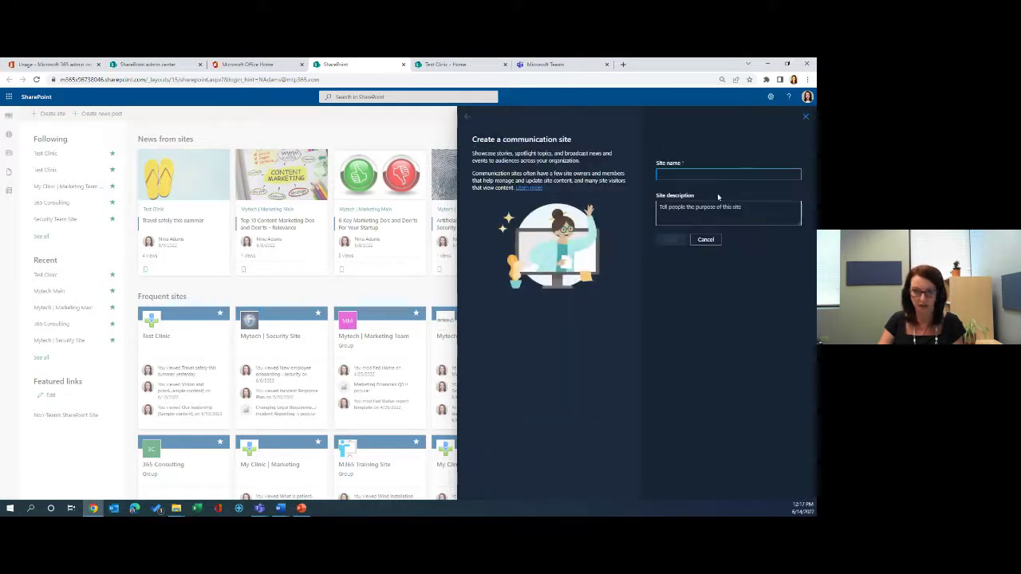
{"action": "type", "text": "Demo "}
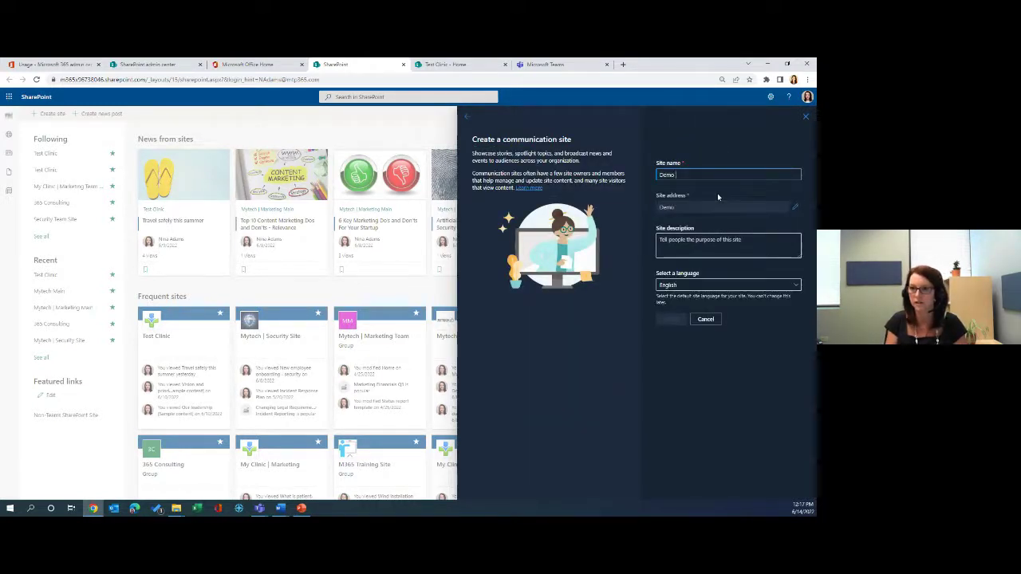
{"action": "type", "text": "Clinic"}
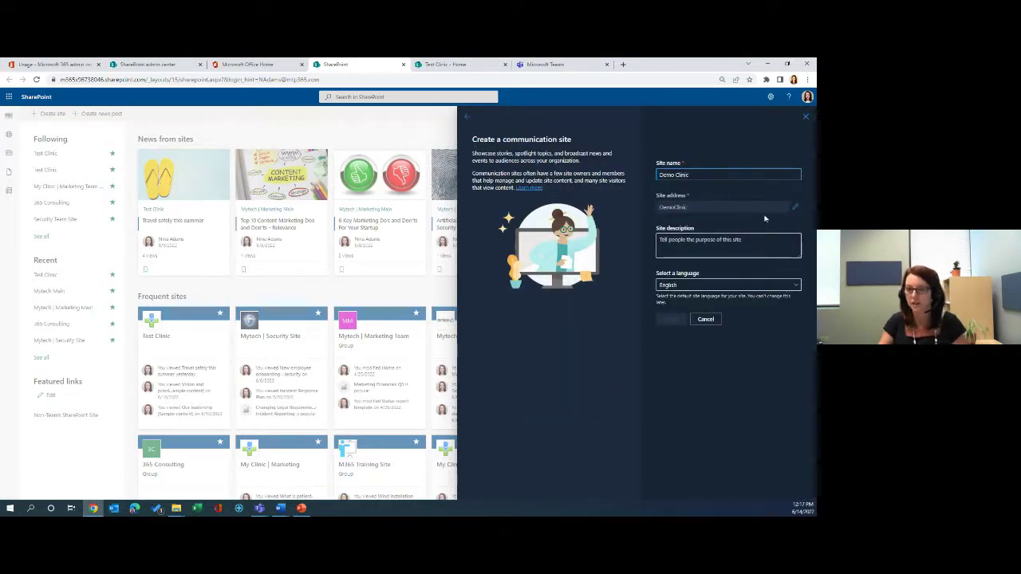
{"action": "left_click", "coordinate": [750, 261]}
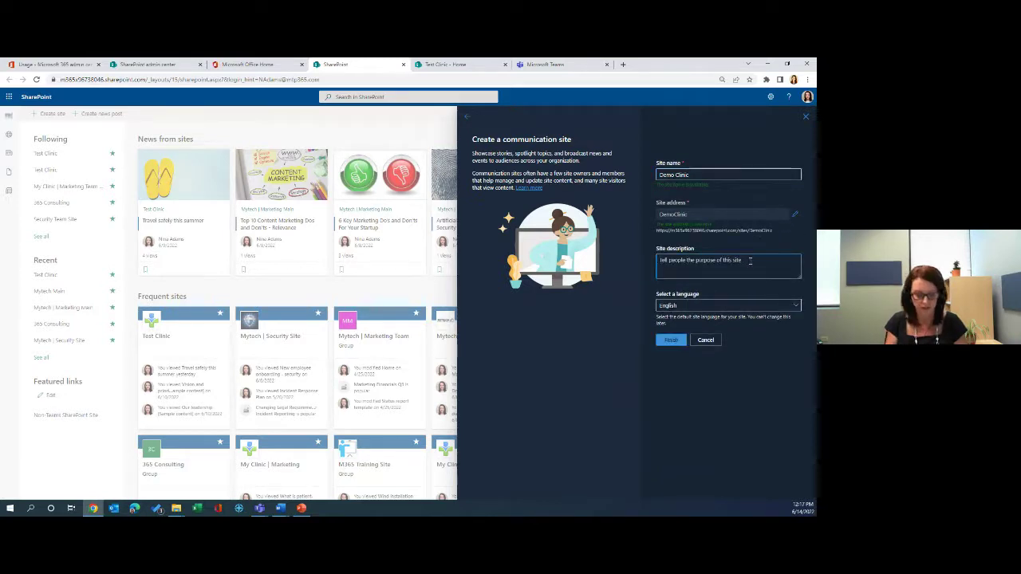
{"action": "type", "text": "C"}
{"action": "type", "text": "emo Clinic"}
{"action": "type", "text": " home page"}
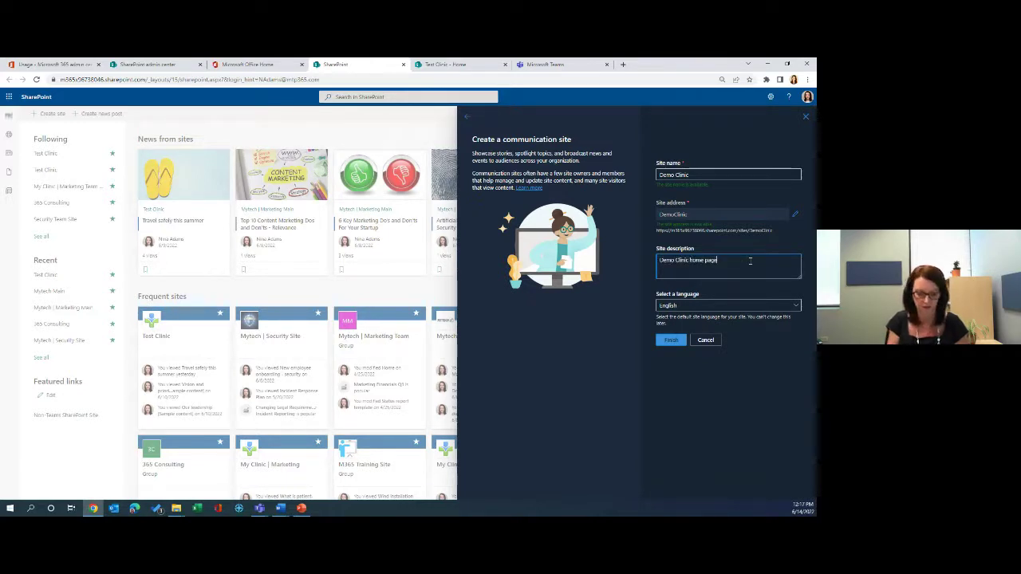
{"action": "type", "text": " / landing page"}
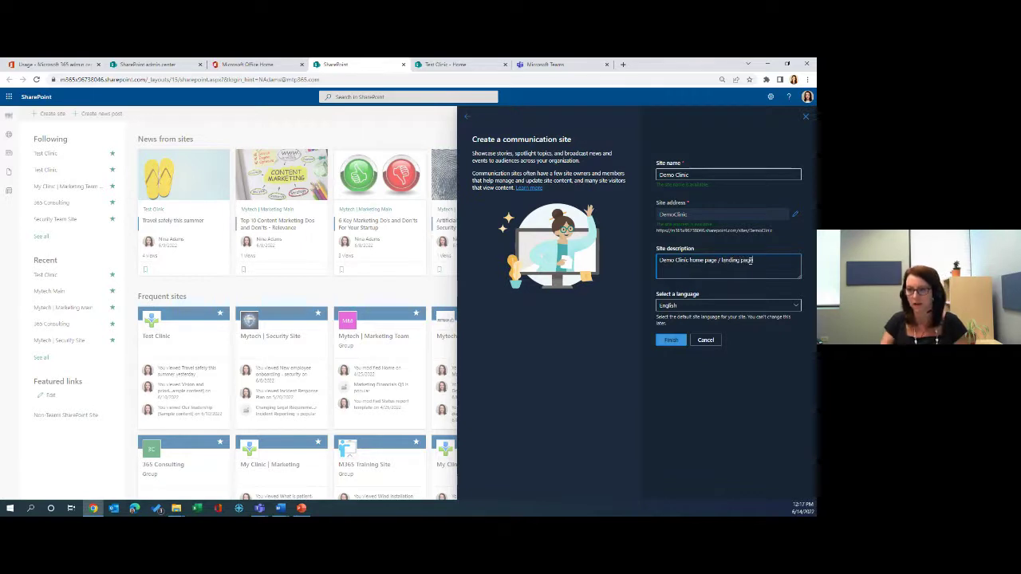
{"action": "left_click", "coordinate": [673, 340]}
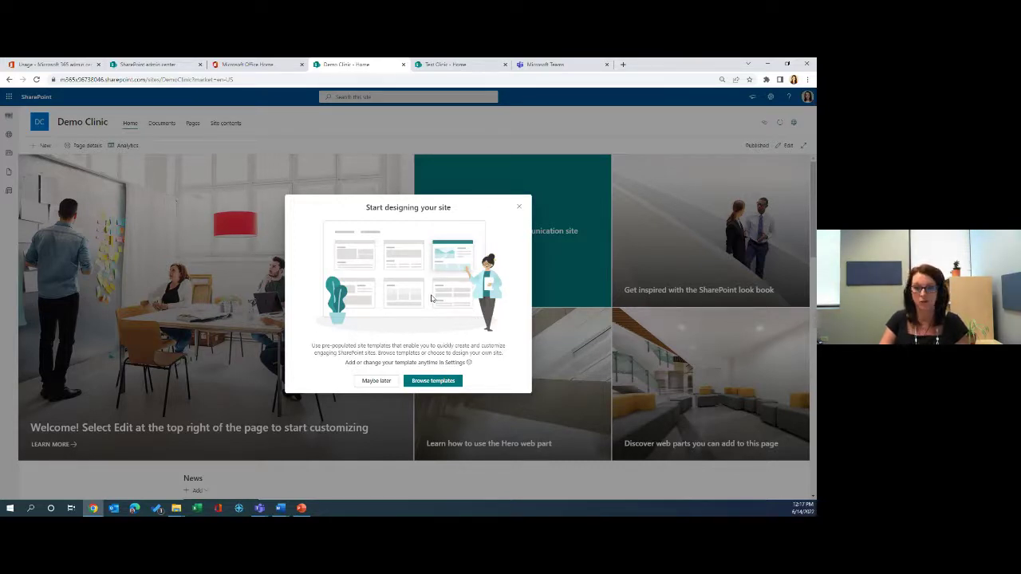
Step: Browse the site templates and view details of the Department template
{"action": "left_click", "coordinate": [437, 382]}
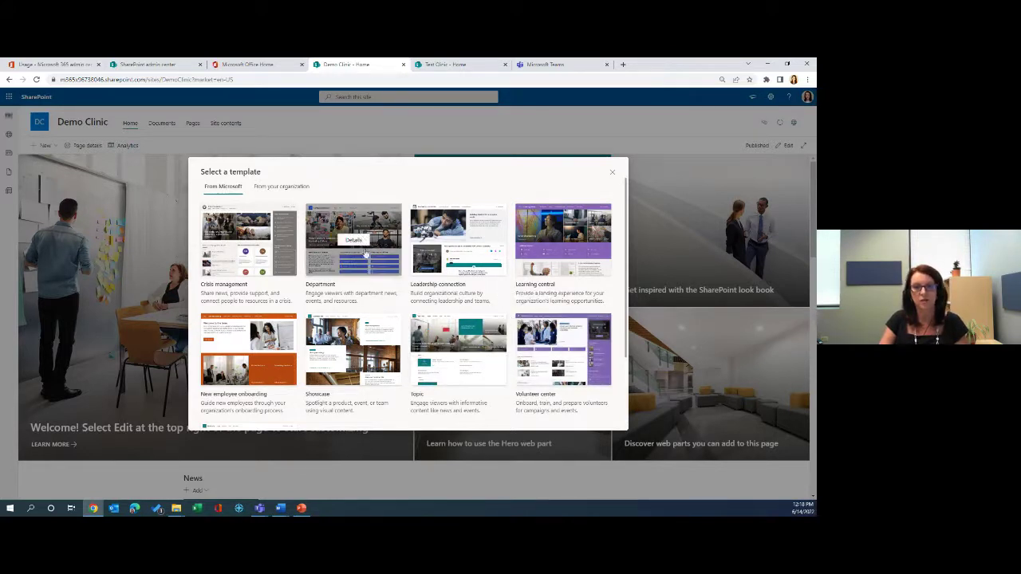
{"action": "left_click", "coordinate": [356, 241]}
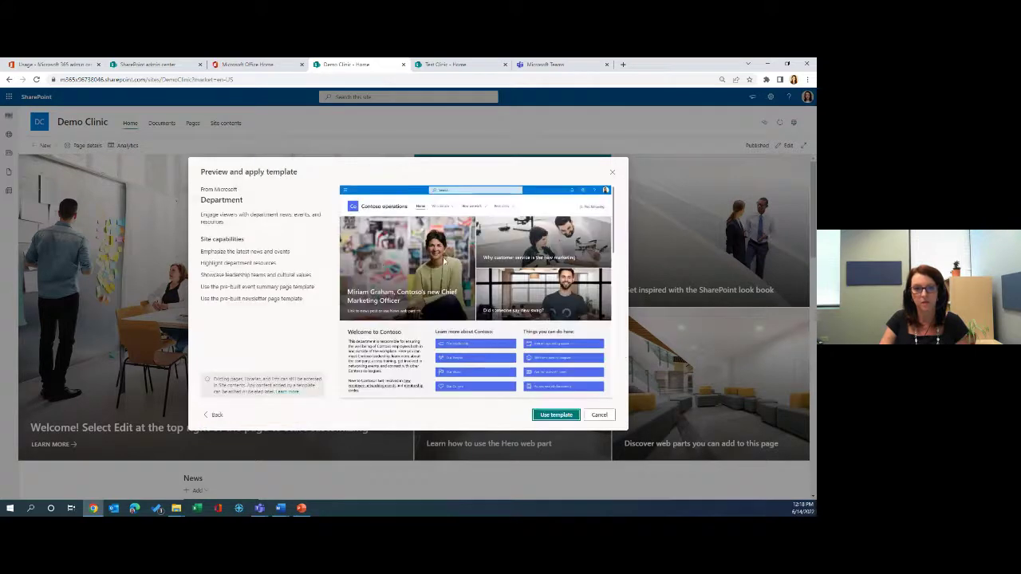
Step: Use the Department template and let its Contoso sample content load on Demo Clinic
{"action": "left_click", "coordinate": [567, 416]}
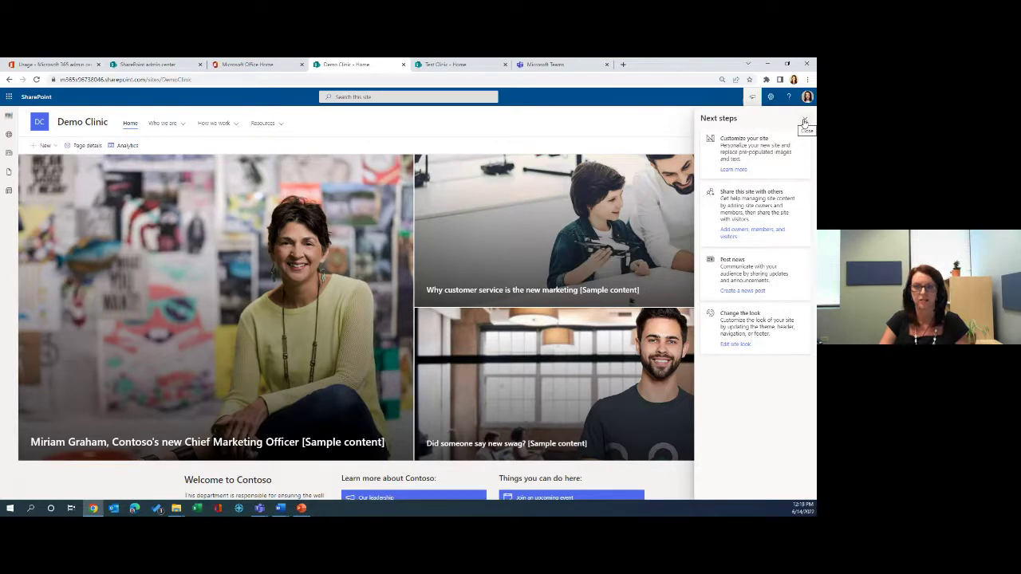
{"action": "left_click", "coordinate": [806, 121]}
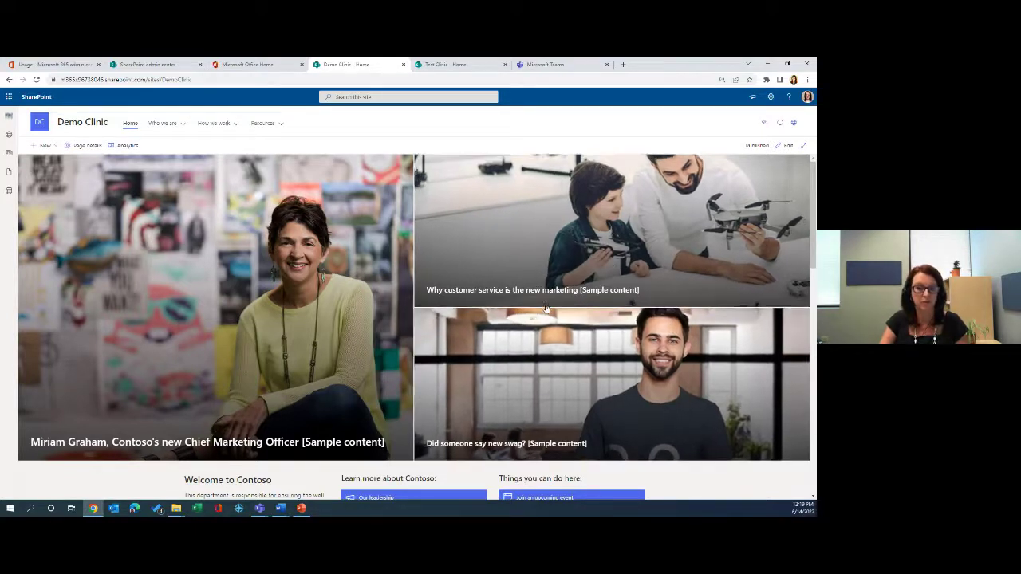
{"action": "scroll", "coordinate": [680, 371], "scroll_direction": "down", "scroll_amount": 3}
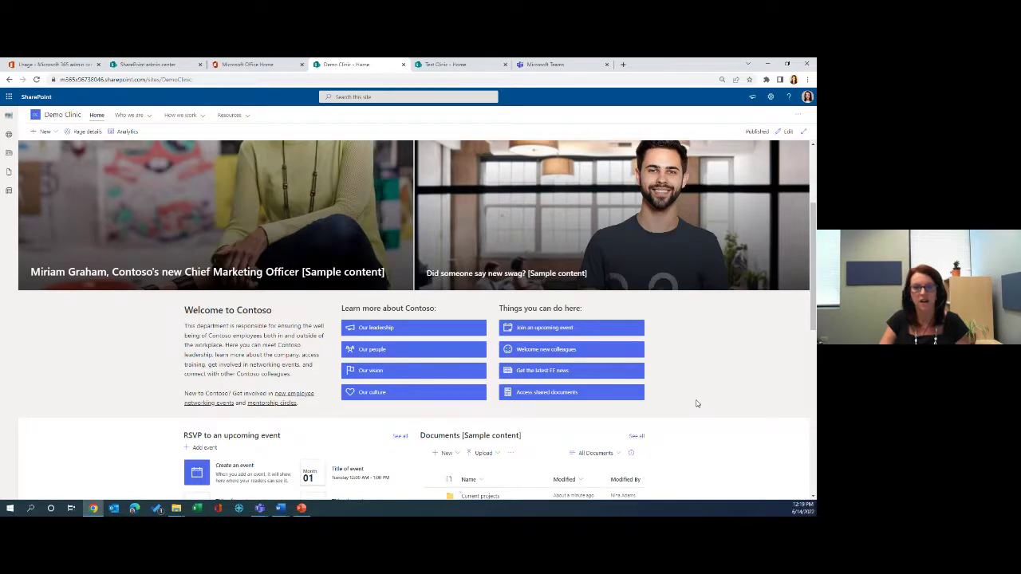
{"action": "scroll", "coordinate": [695, 402], "scroll_direction": "down", "scroll_amount": 3}
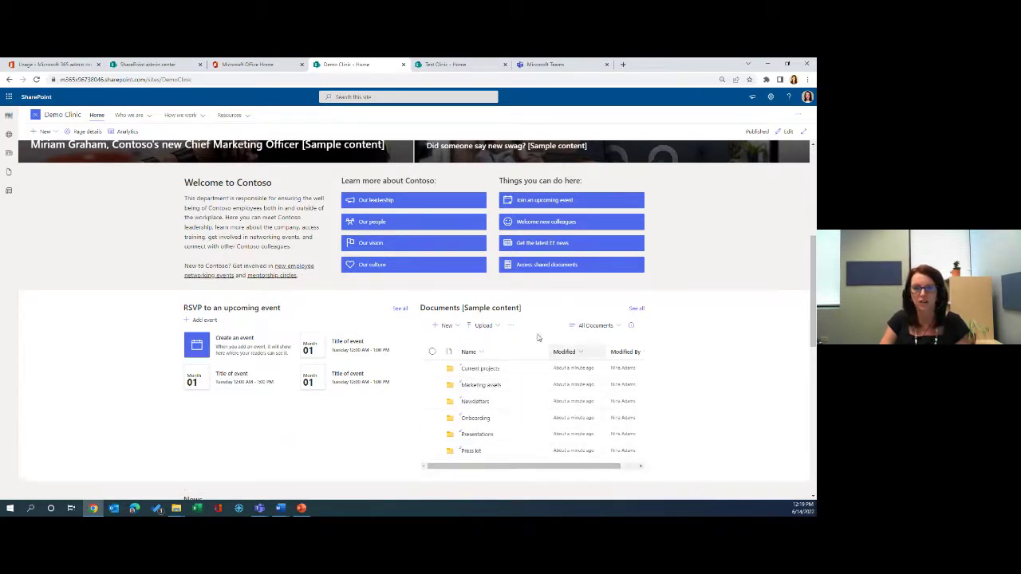
{"action": "scroll", "coordinate": [637, 432], "scroll_direction": "up", "scroll_amount": 3}
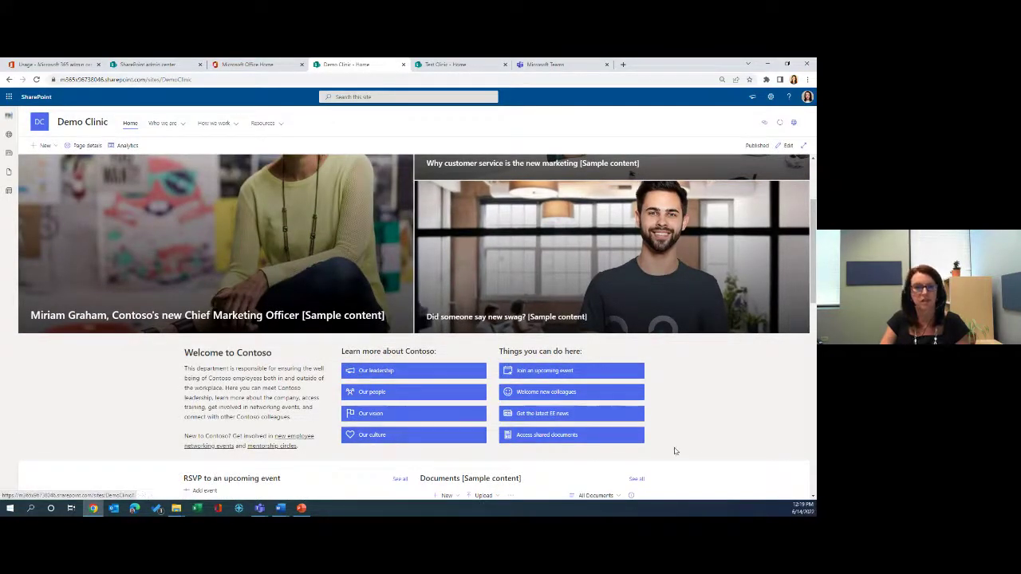
{"action": "scroll", "coordinate": [702, 451], "scroll_direction": "up", "scroll_amount": 2}
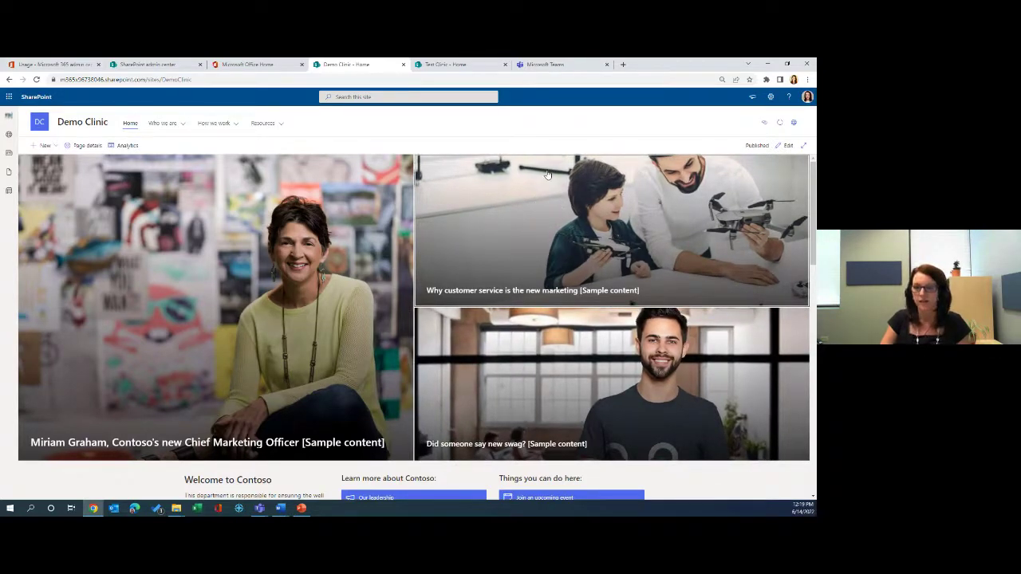
{"action": "scroll", "coordinate": [646, 327], "scroll_direction": "down", "scroll_amount": 5}
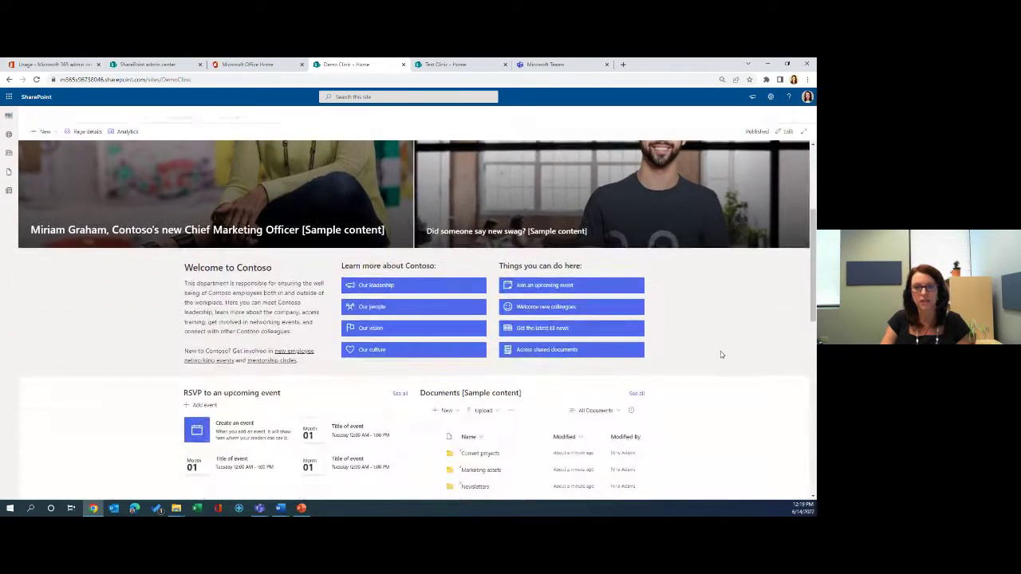
{"action": "scroll", "coordinate": [646, 351], "scroll_direction": "up", "scroll_amount": 5}
{"action": "scroll", "coordinate": [646, 368], "scroll_direction": "down", "scroll_amount": 3}
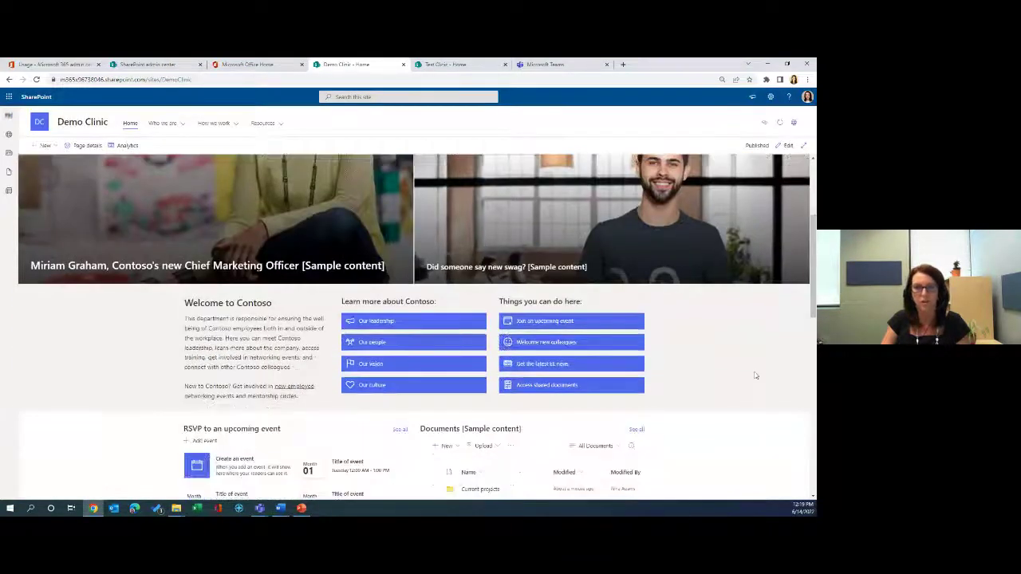
{"action": "scroll", "coordinate": [696, 385], "scroll_direction": "down", "scroll_amount": 3}
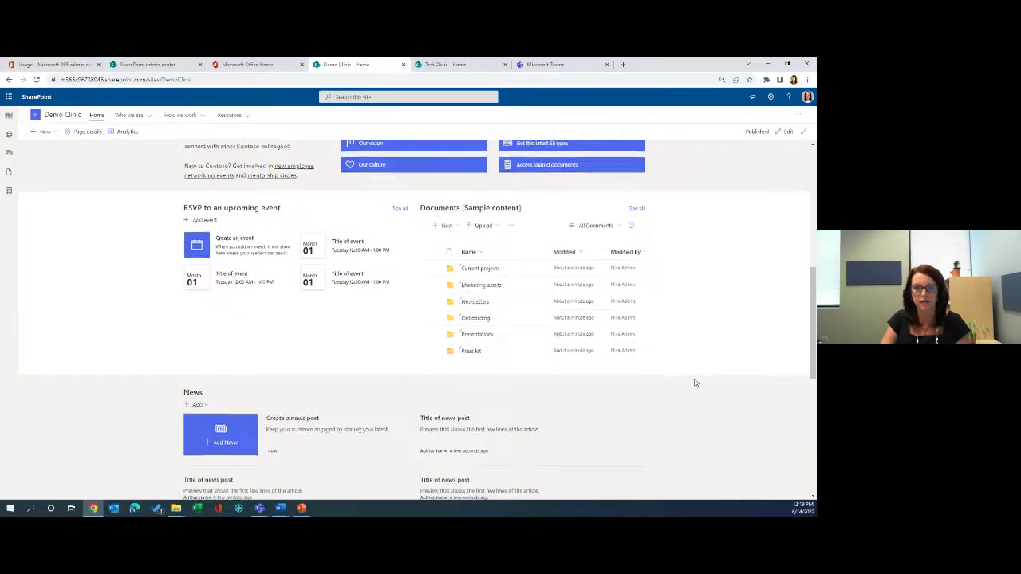
{"action": "scroll", "coordinate": [696, 385], "scroll_direction": "down", "scroll_amount": 2}
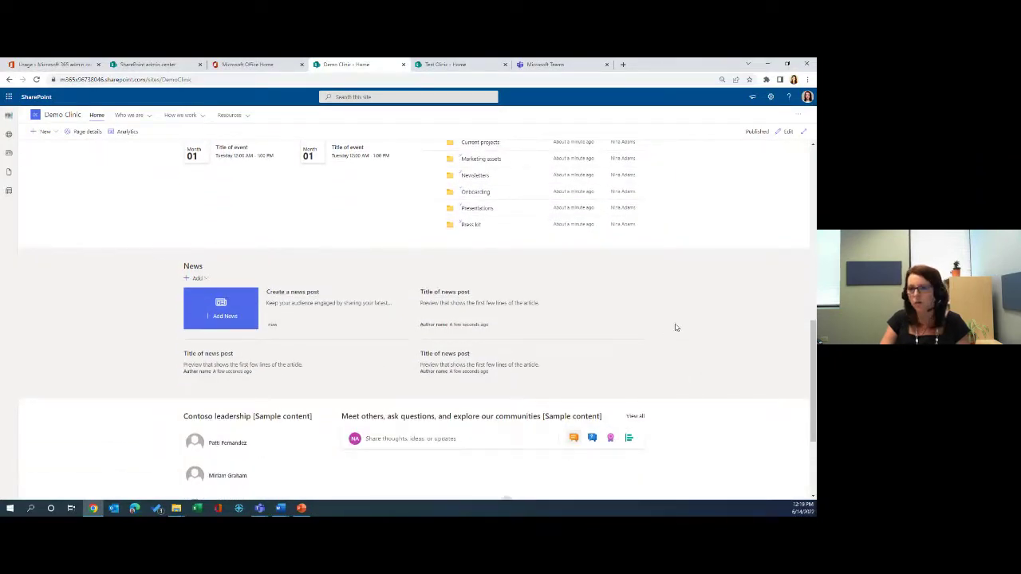
{"action": "scroll", "coordinate": [677, 327], "scroll_direction": "up", "scroll_amount": 8}
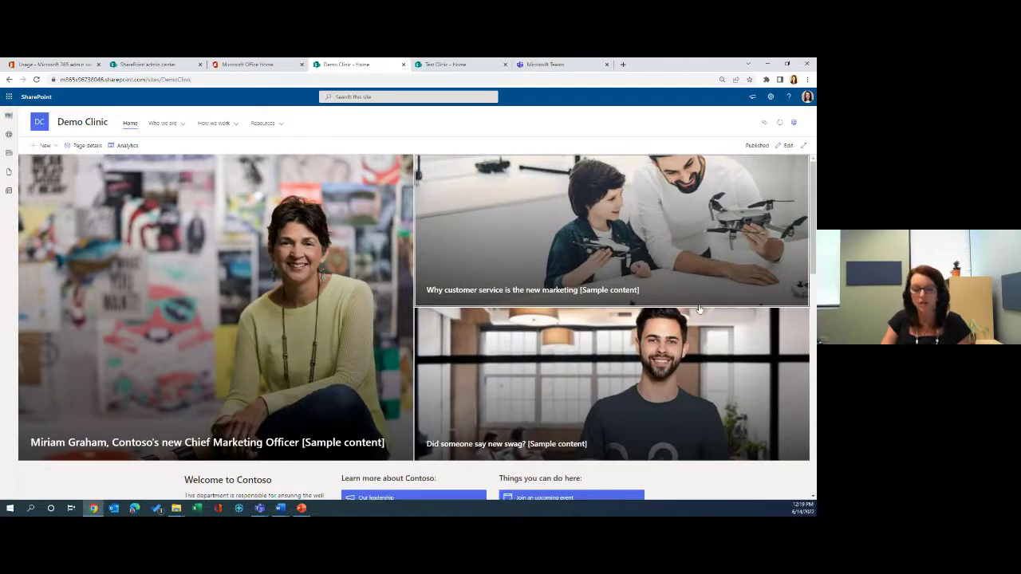
Step: From the Settings gear, choose Change the look for Demo Clinic
{"action": "left_click", "coordinate": [770, 97]}
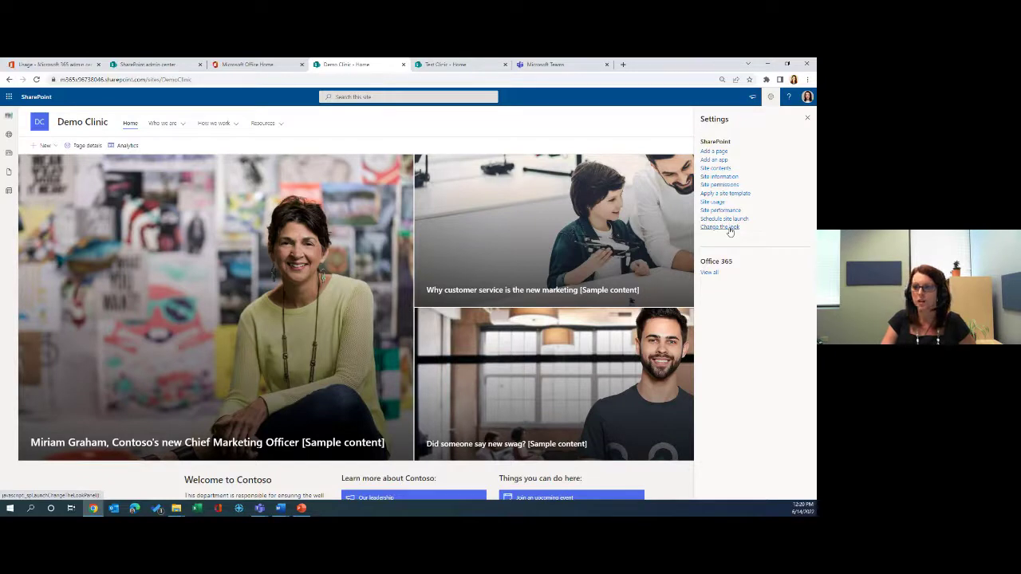
{"action": "left_click", "coordinate": [729, 228]}
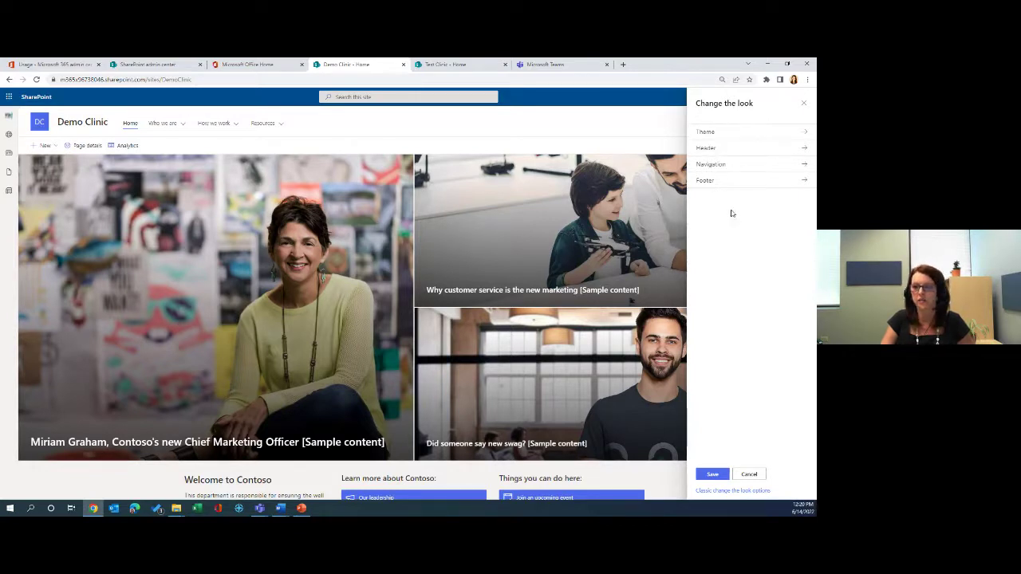
Step: Preview the Teal, Blue, Orange, Red, Purple, Green, Gray, Dark Yellow and Dark Blue themes, then revert to current
{"action": "left_click", "coordinate": [720, 131]}
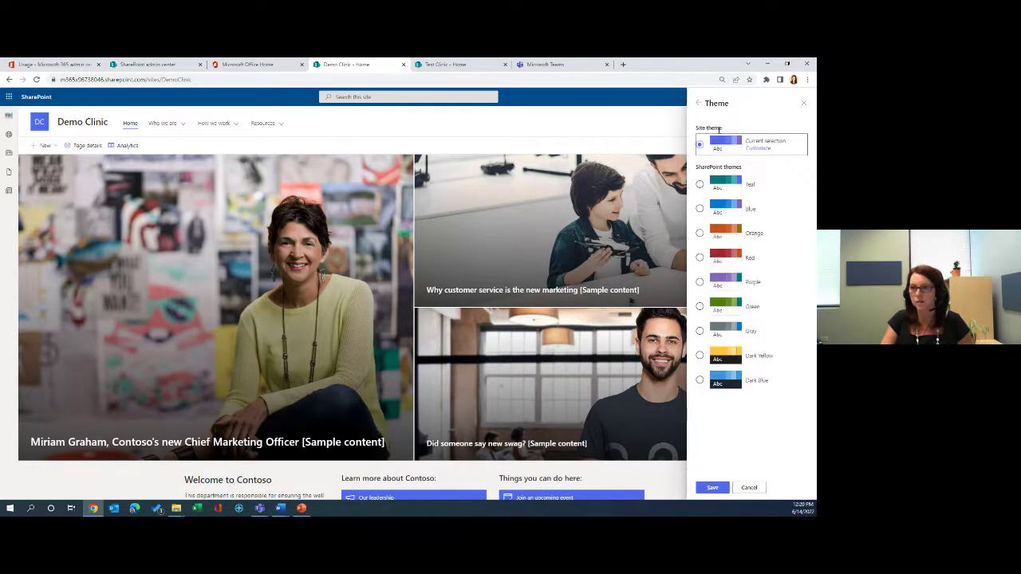
{"action": "left_click", "coordinate": [736, 190]}
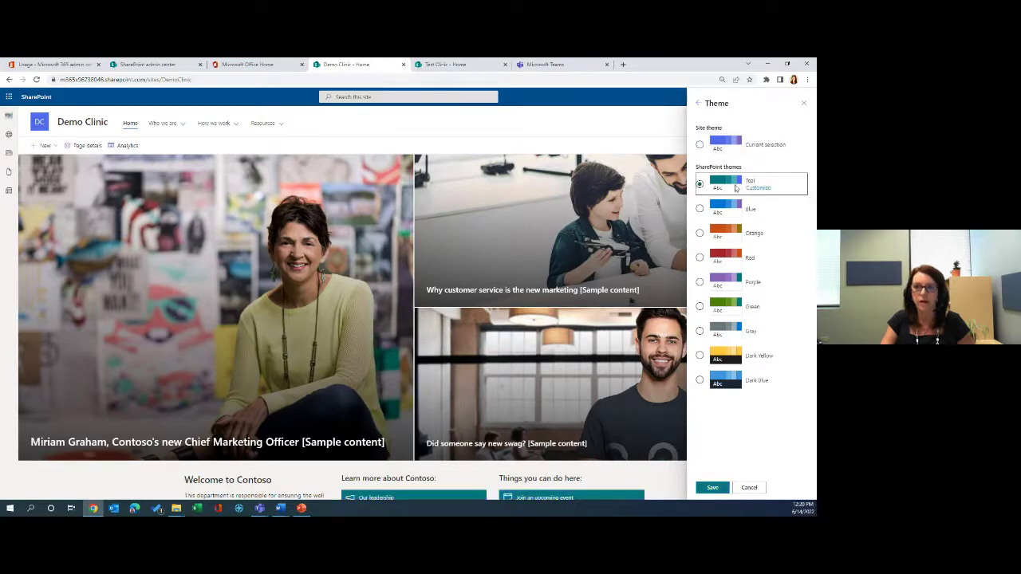
{"action": "left_click", "coordinate": [734, 209]}
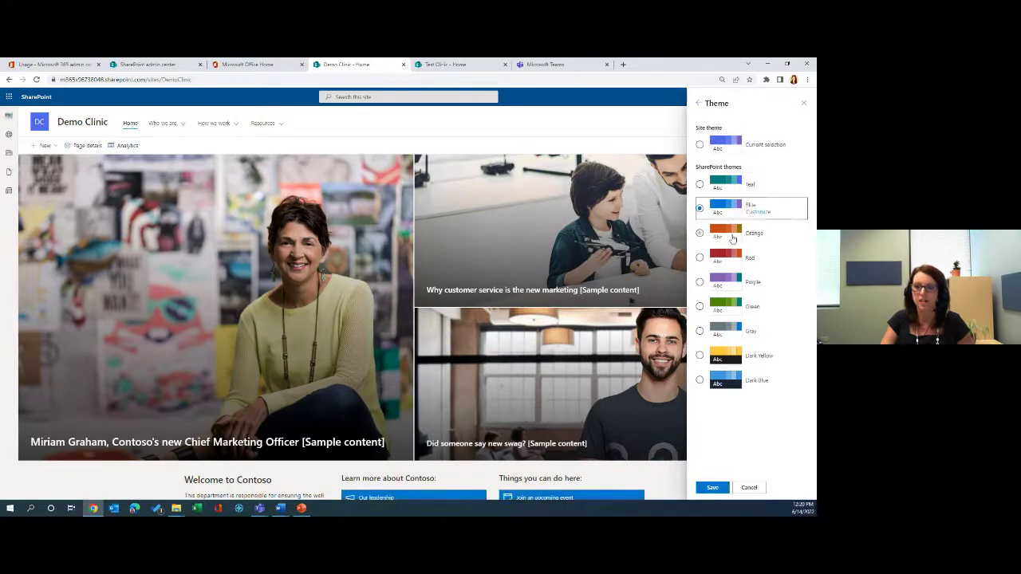
{"action": "left_click", "coordinate": [732, 237]}
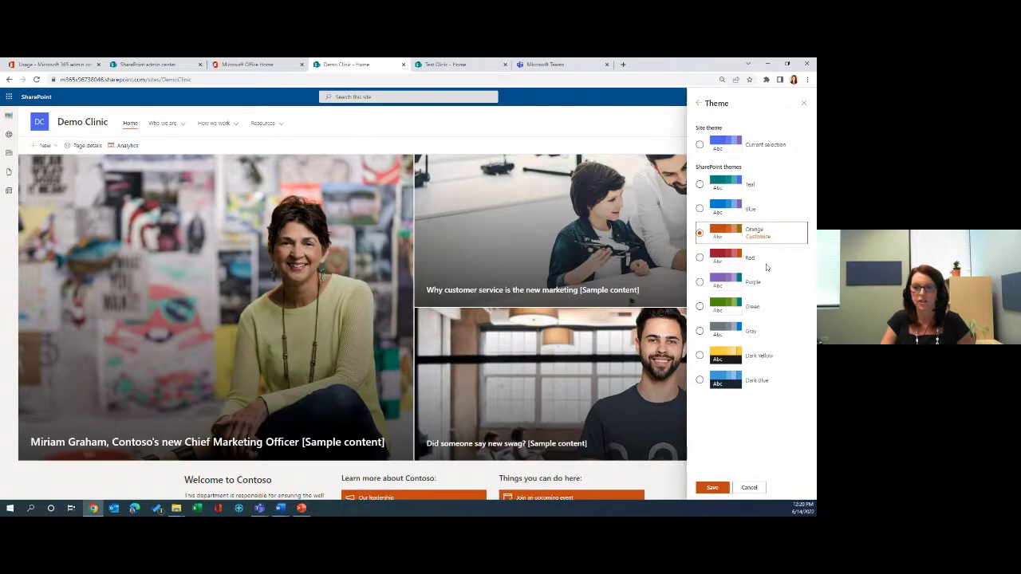
{"action": "scroll", "coordinate": [762, 266], "scroll_direction": "down", "scroll_amount": 1}
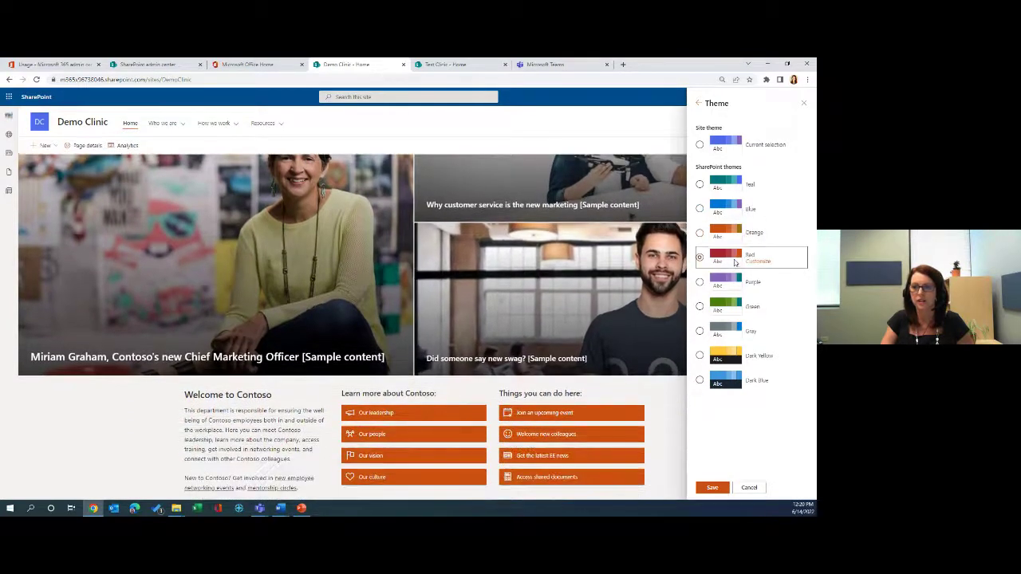
{"action": "left_click", "coordinate": [735, 259]}
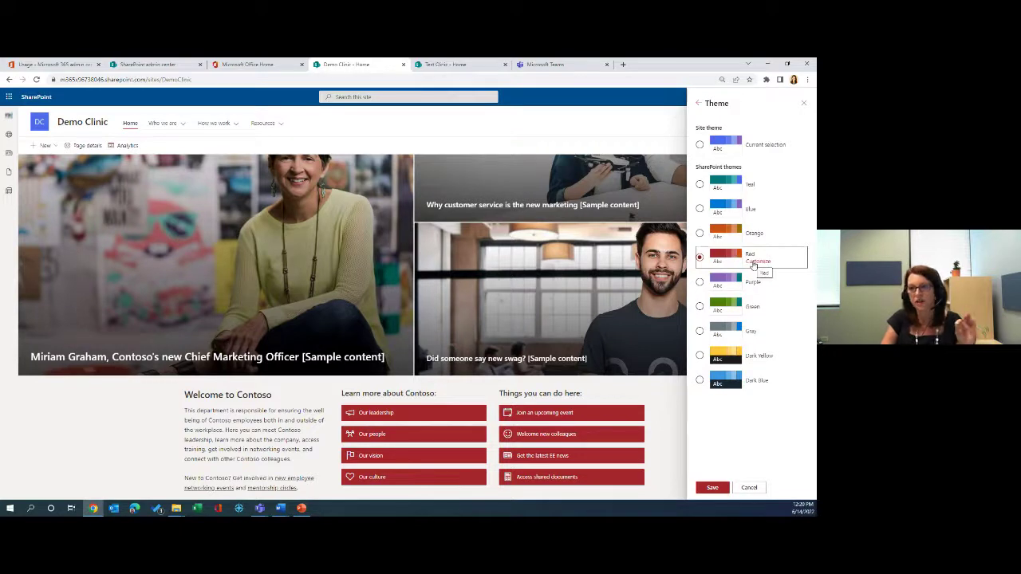
{"action": "left_click", "coordinate": [732, 281]}
{"action": "left_click", "coordinate": [732, 307]}
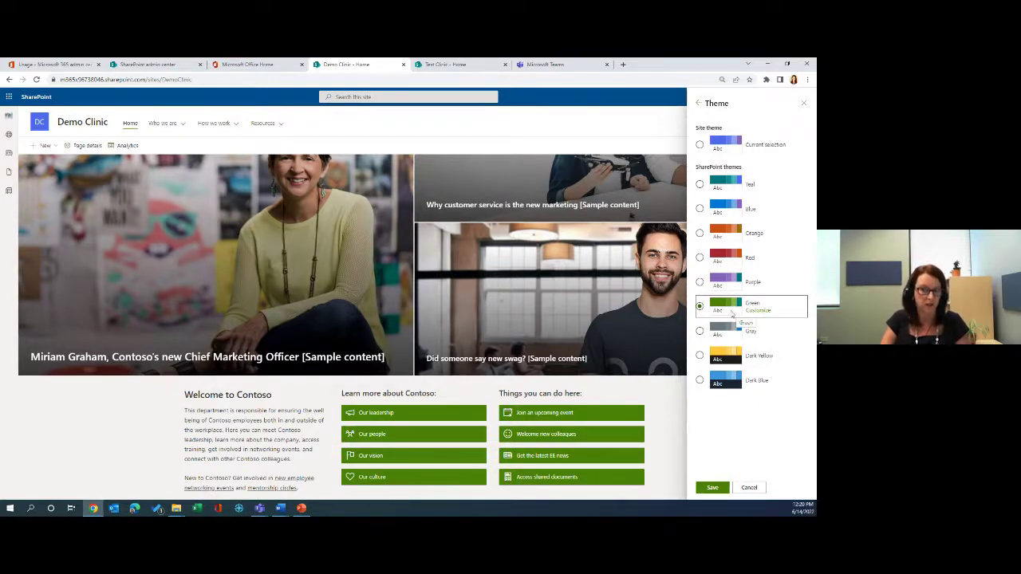
{"action": "left_click", "coordinate": [728, 329]}
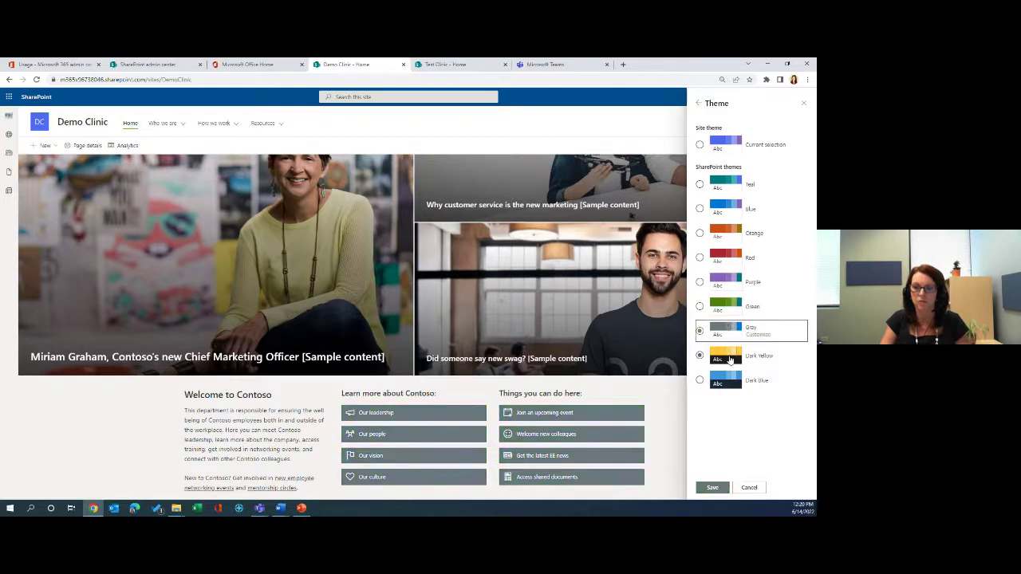
{"action": "left_click", "coordinate": [728, 355]}
{"action": "left_click", "coordinate": [726, 384]}
{"action": "left_click", "coordinate": [734, 353]}
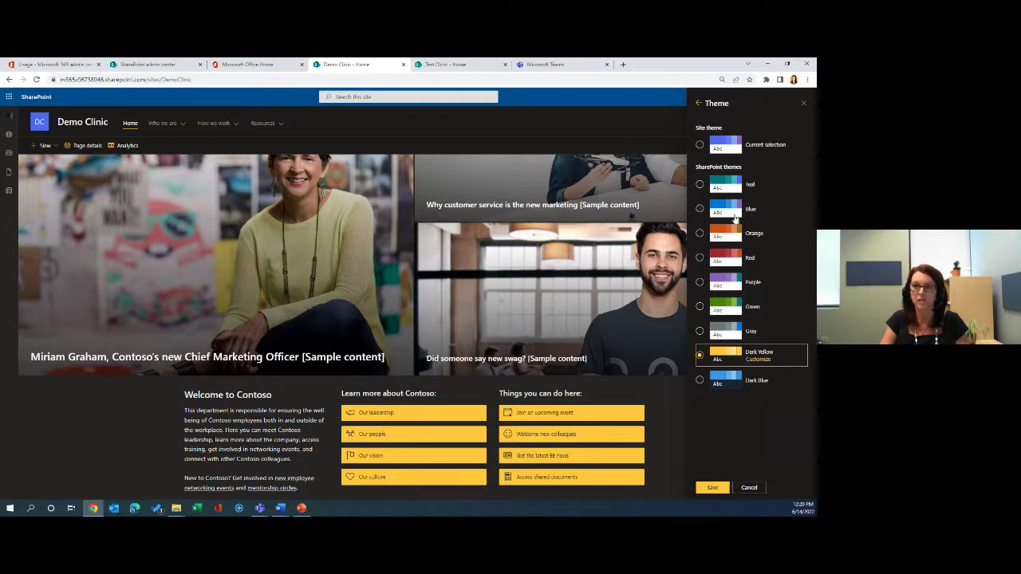
{"action": "left_click", "coordinate": [729, 150]}
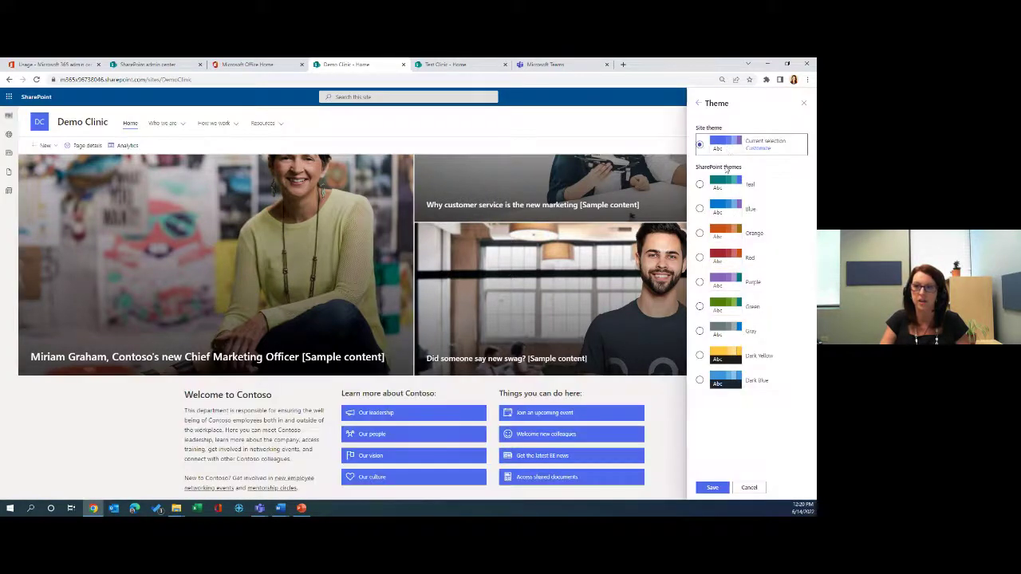
Step: Customize the current theme with a dark blue main colour and save it
{"action": "left_click", "coordinate": [762, 149]}
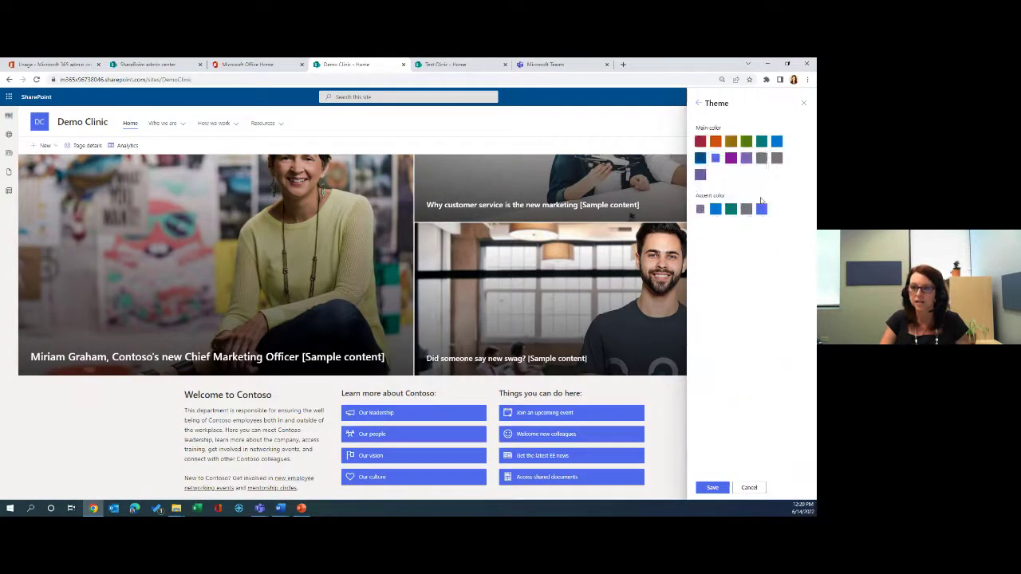
{"action": "left_click", "coordinate": [701, 159]}
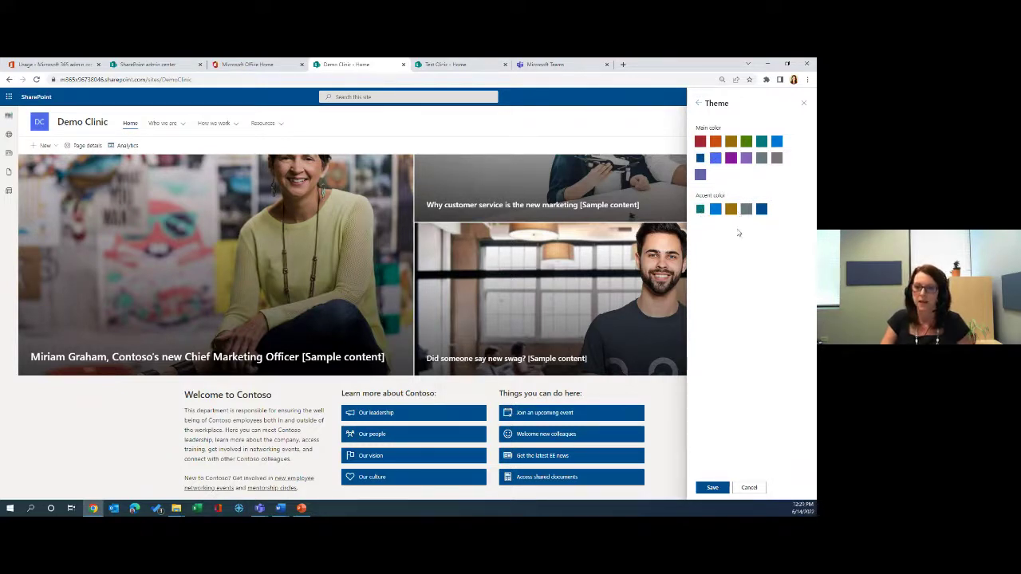
{"action": "left_click", "coordinate": [718, 488]}
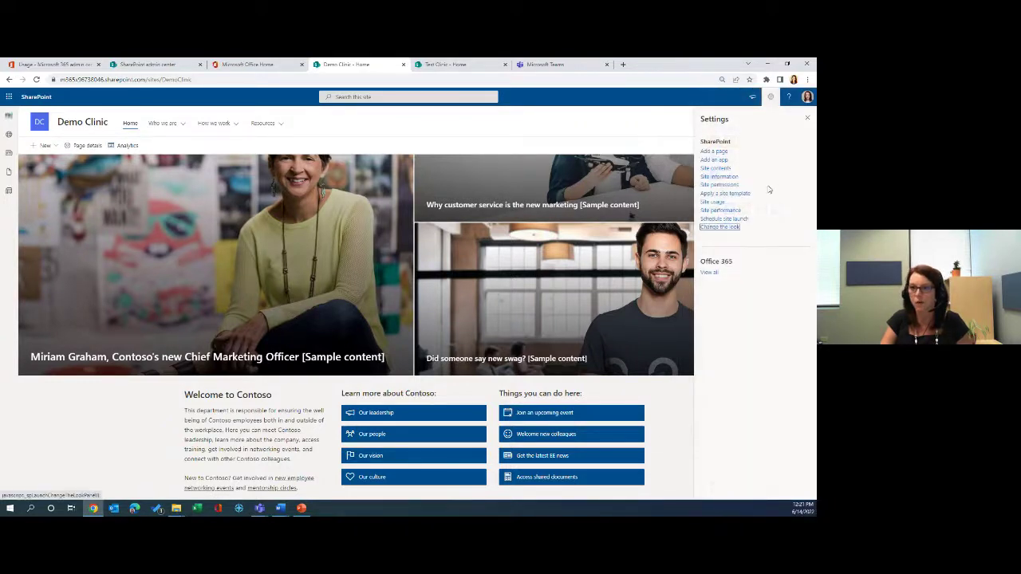
Step: In Header settings, try the Minimal, Compact and Standard layouts, then choose Extended
{"action": "left_click", "coordinate": [738, 229]}
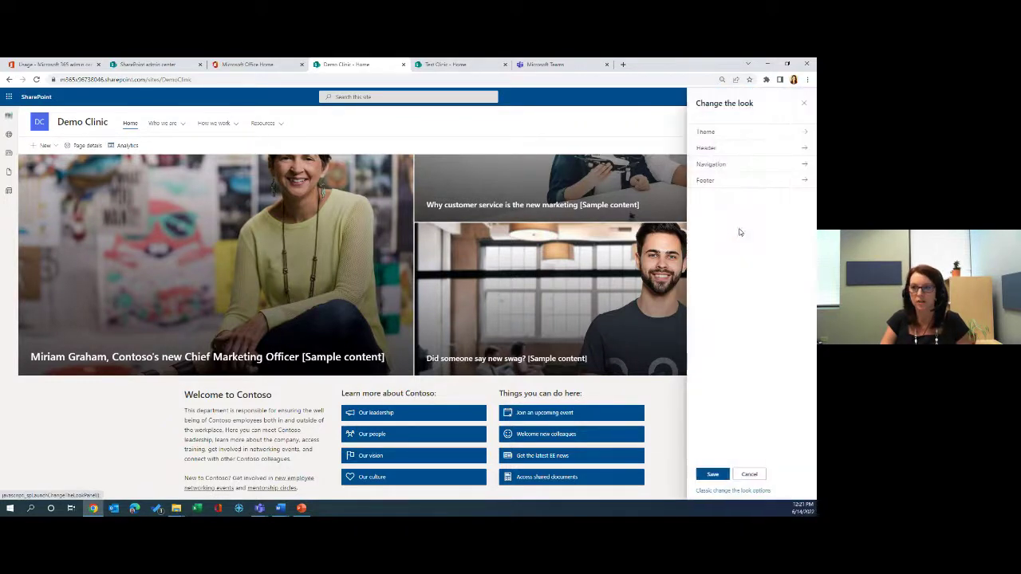
{"action": "left_click", "coordinate": [719, 150]}
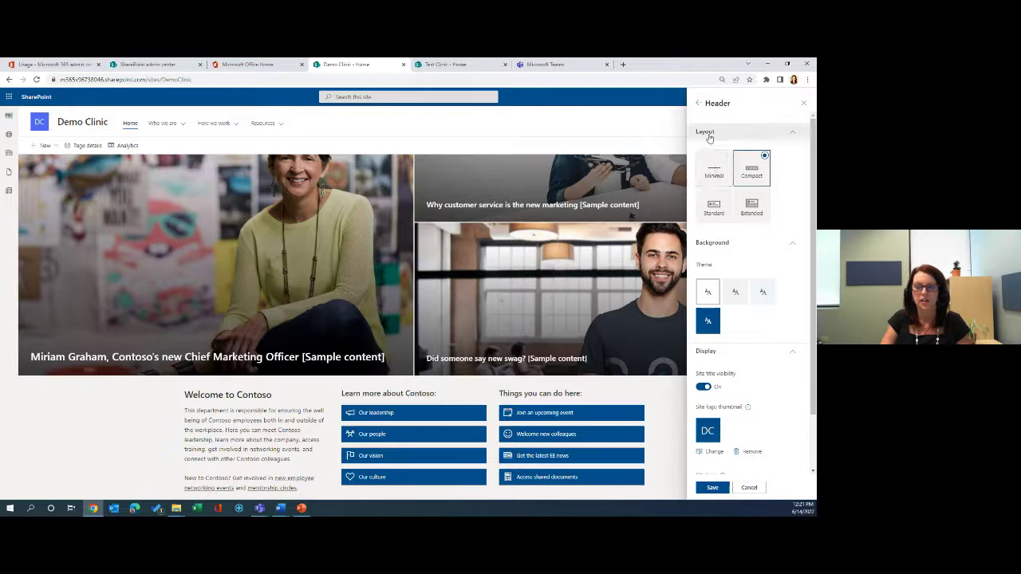
{"action": "left_click", "coordinate": [716, 174]}
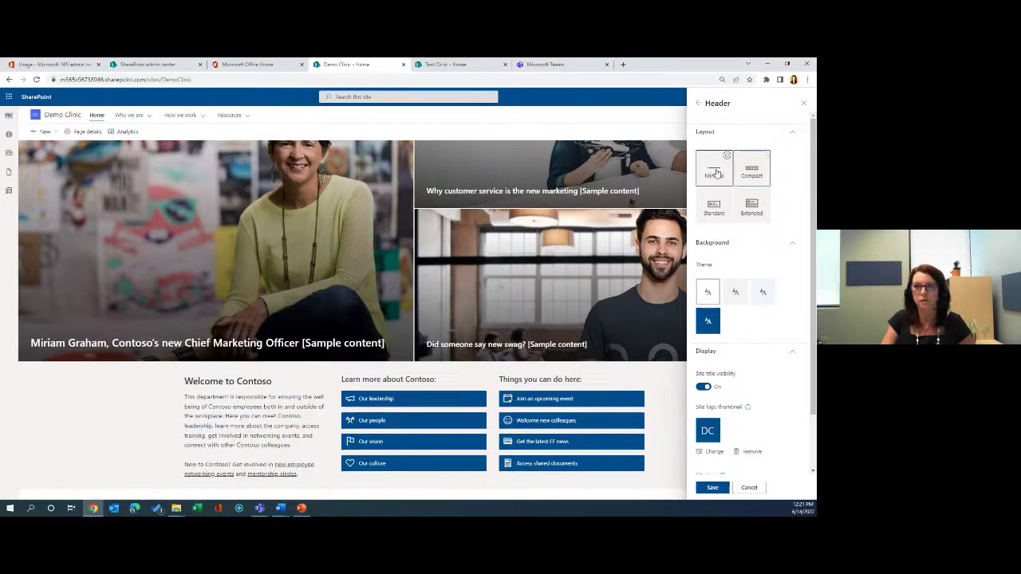
{"action": "left_click", "coordinate": [753, 170]}
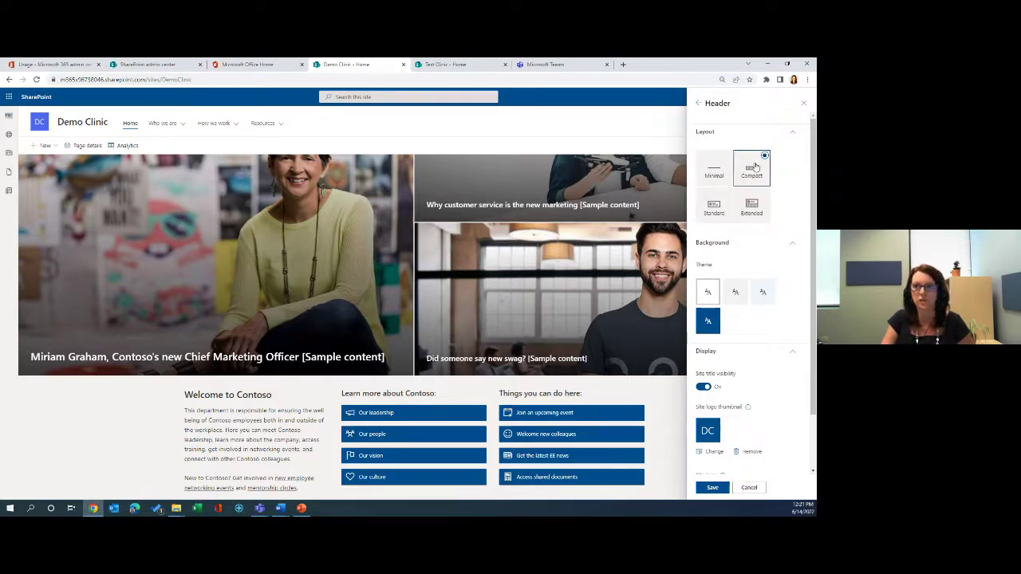
{"action": "left_click", "coordinate": [715, 209]}
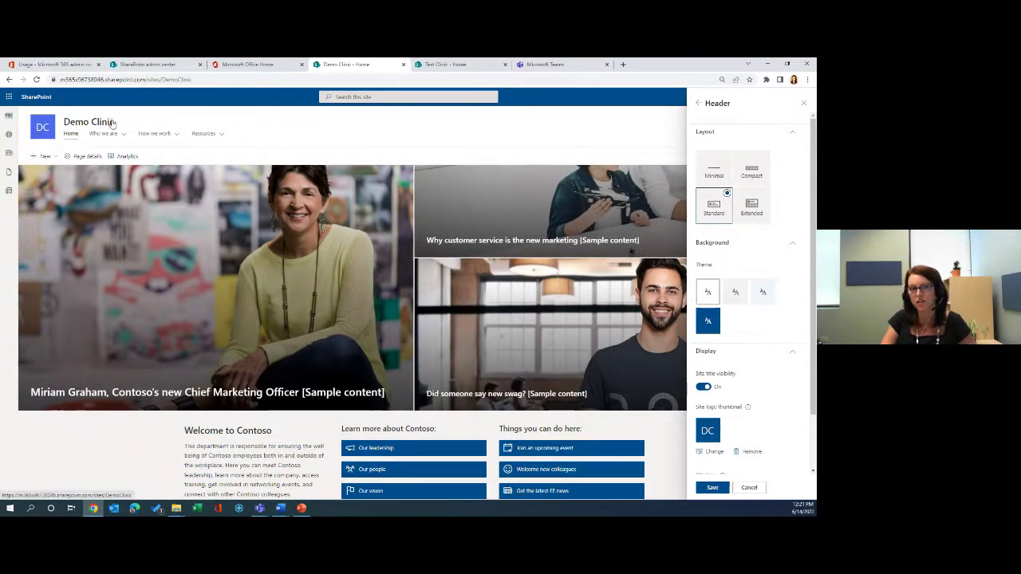
{"action": "left_click", "coordinate": [755, 216]}
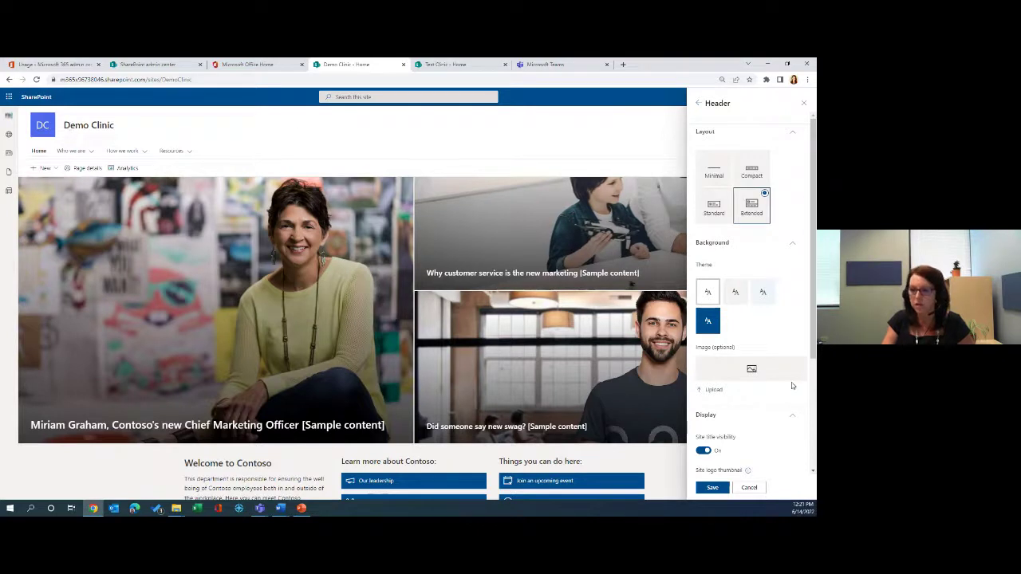
Step: Set the Communication Hub network image as header background, shift its focal point right, and choose dark blue background
{"action": "left_click", "coordinate": [715, 390]}
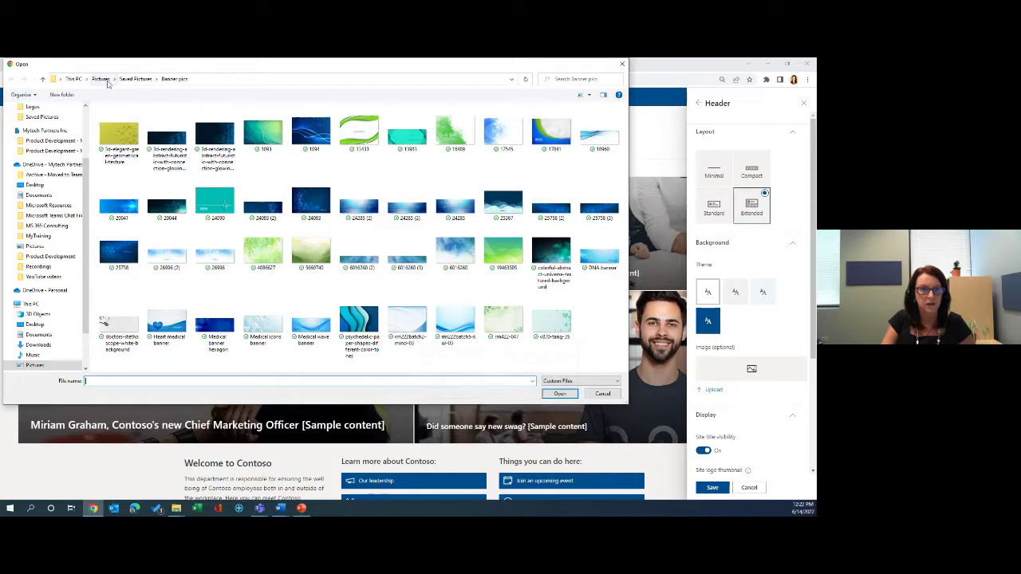
{"action": "left_click", "coordinate": [65, 274]}
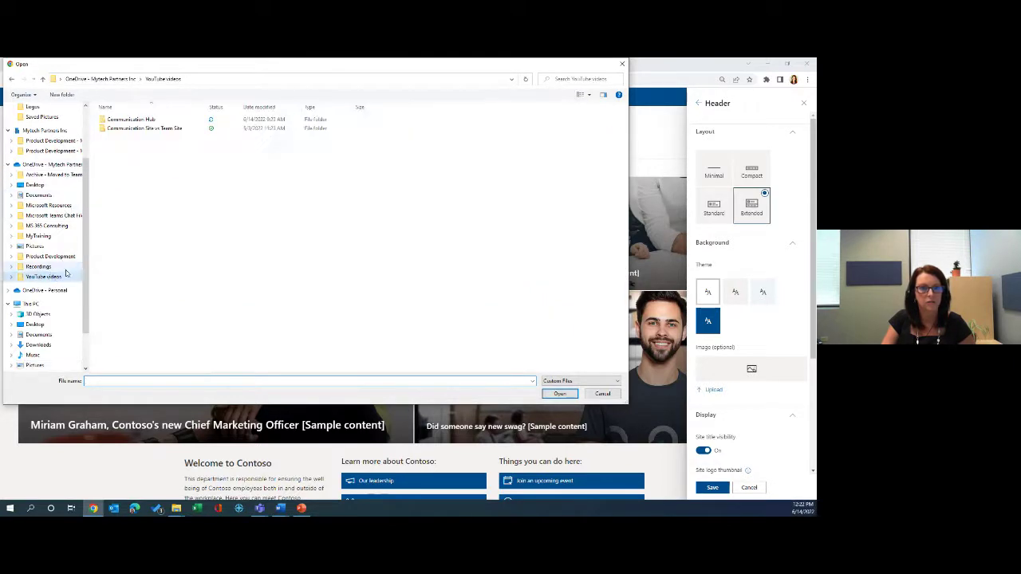
{"action": "double_click", "coordinate": [162, 120]}
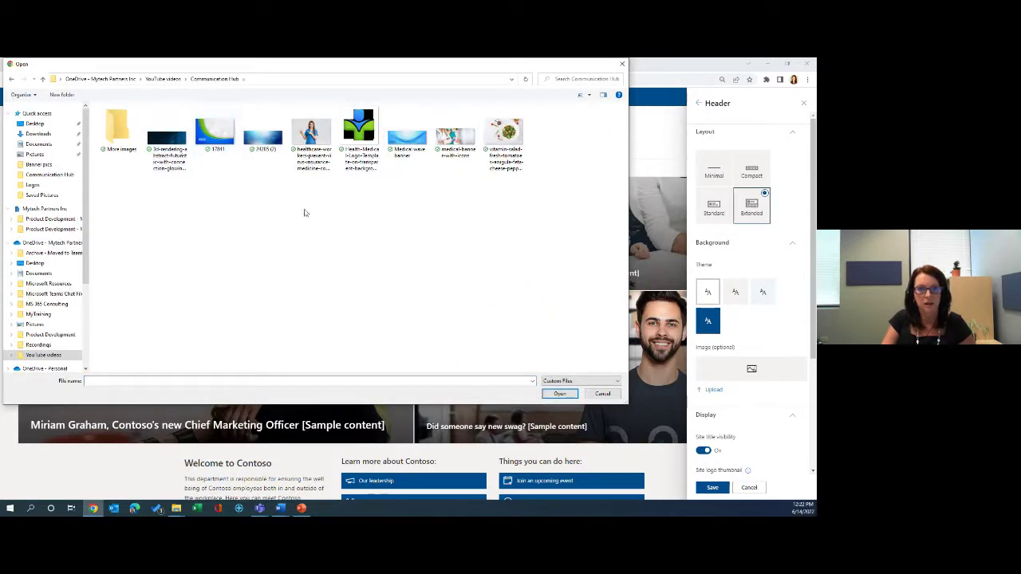
{"action": "double_click", "coordinate": [168, 143]}
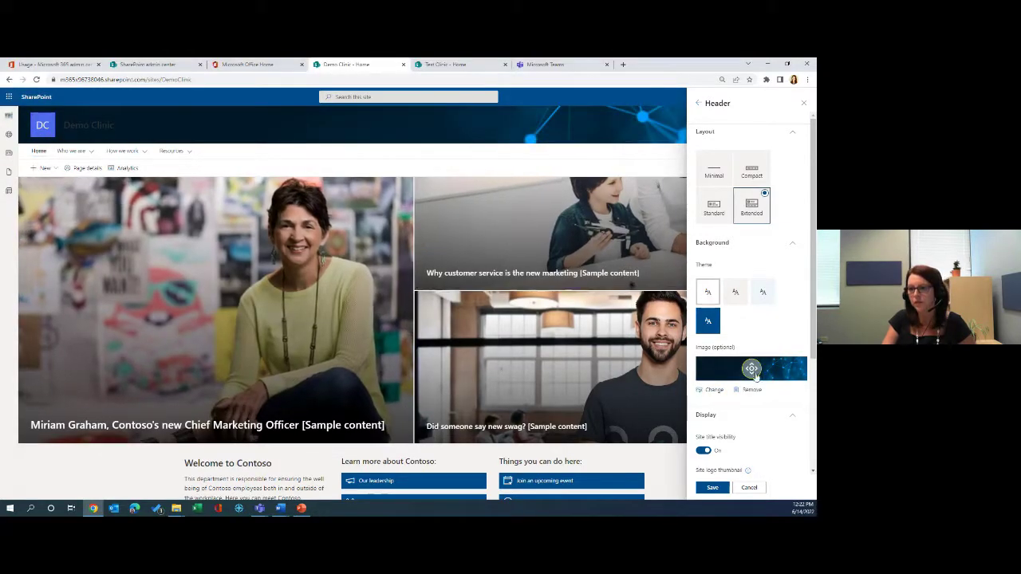
{"action": "mouse_move", "coordinate": [753, 369]}
{"action": "left_mouse_down"}
{"action": "mouse_move", "coordinate": [790, 369]}
{"action": "mouse_move", "coordinate": [766, 366]}
{"action": "left_mouse_up"}
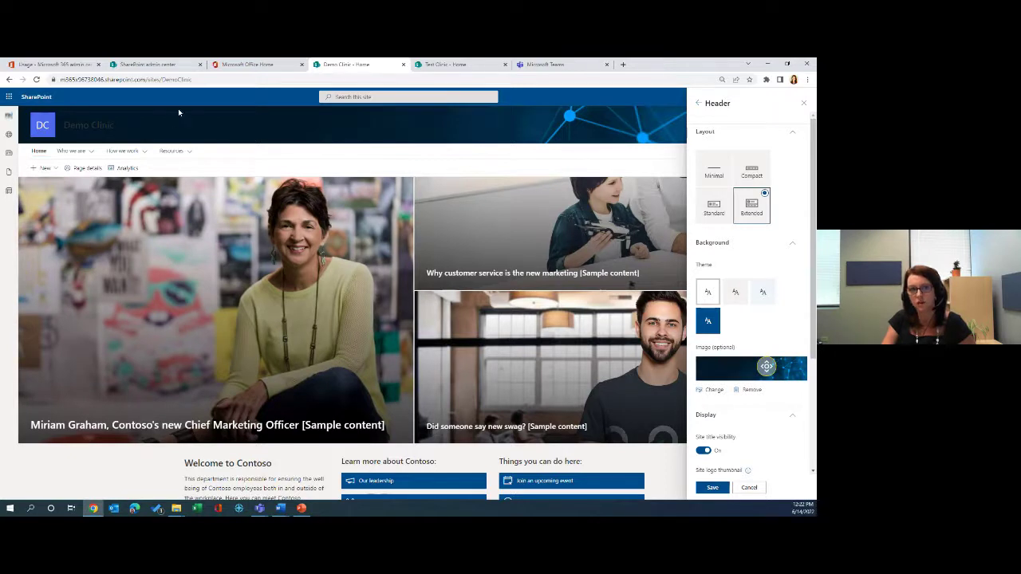
{"action": "left_click", "coordinate": [738, 295]}
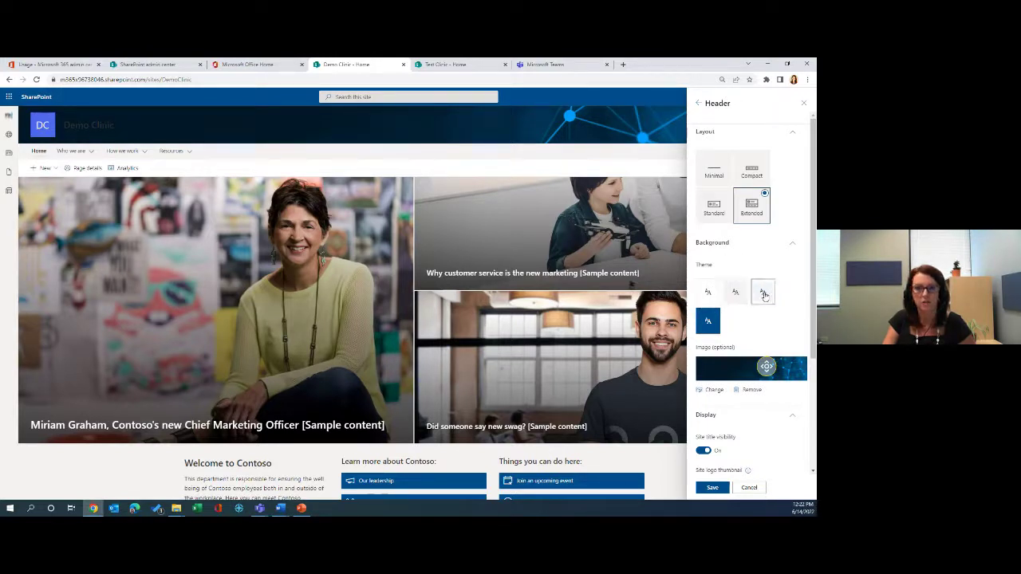
{"action": "left_click", "coordinate": [707, 323]}
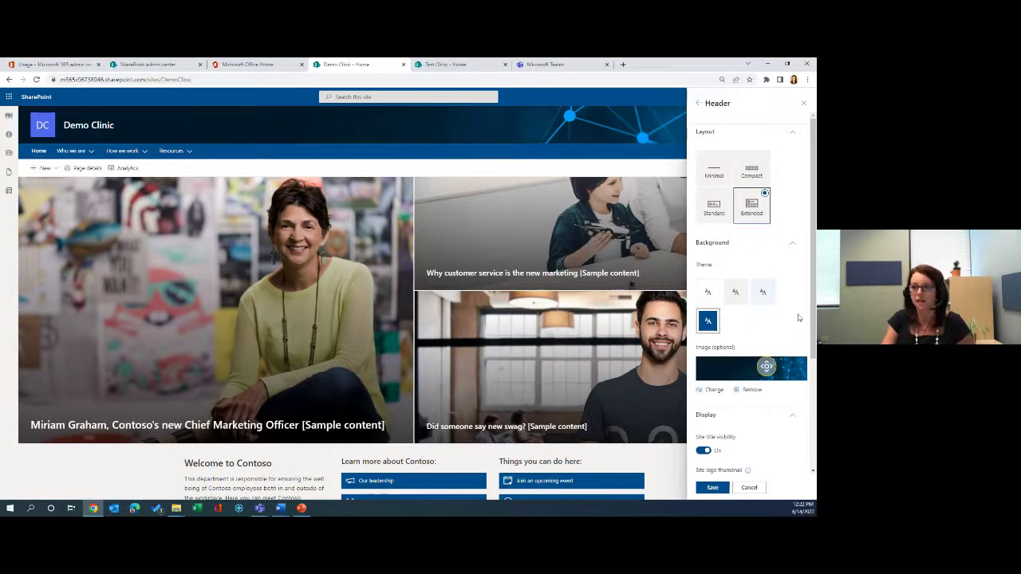
Step: Toggle the site title off and on in the header, leaving it shown
{"action": "scroll", "coordinate": [776, 443], "scroll_direction": "down", "scroll_amount": 3}
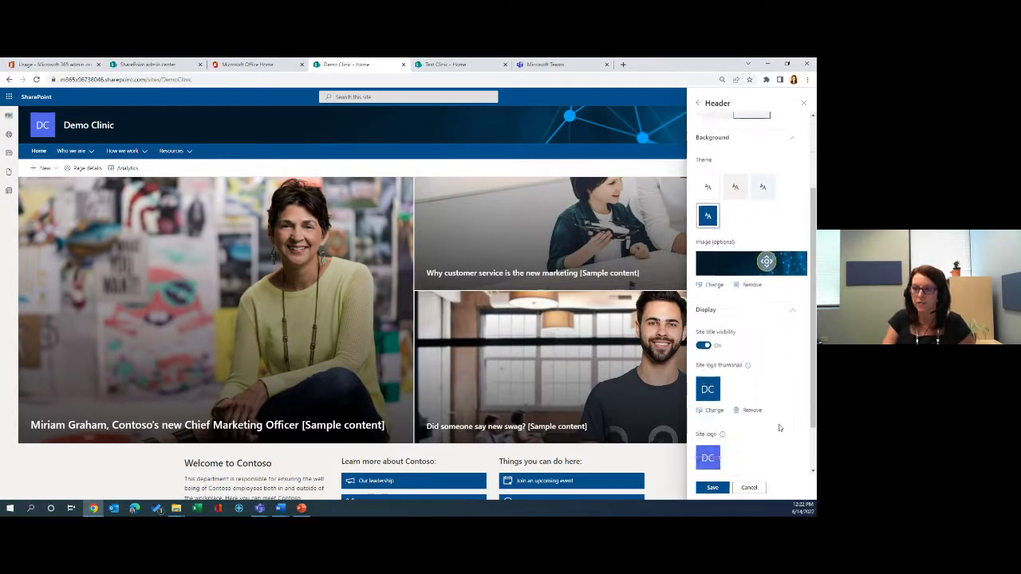
{"action": "left_click", "coordinate": [706, 323]}
{"action": "left_click", "coordinate": [706, 324]}
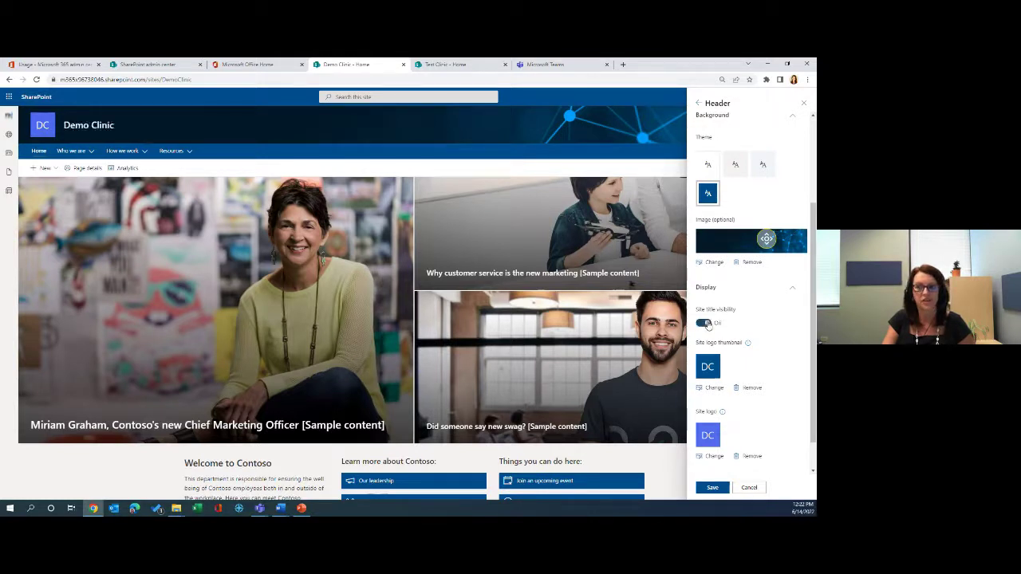
{"action": "left_click", "coordinate": [705, 323]}
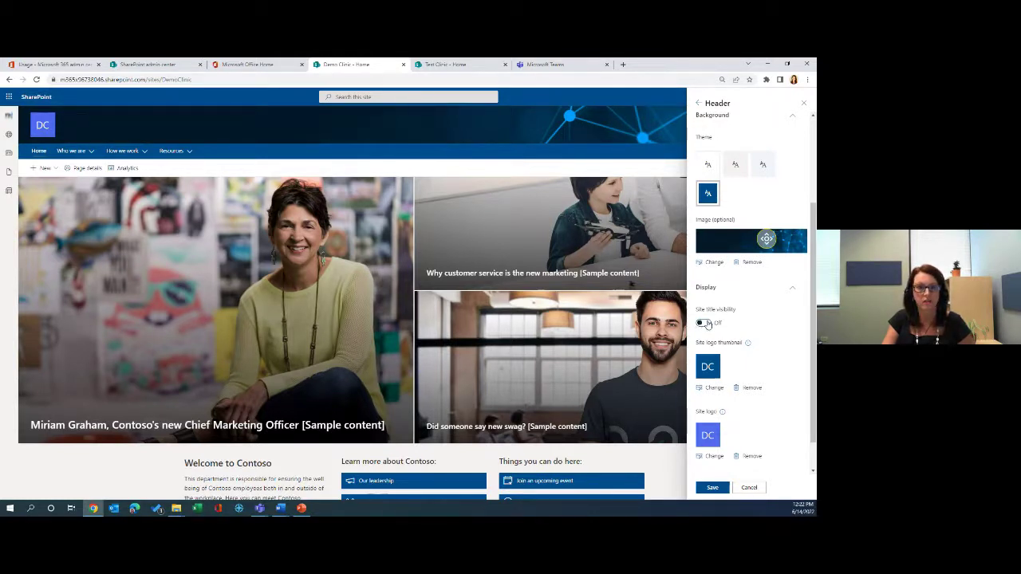
{"action": "left_click", "coordinate": [706, 323]}
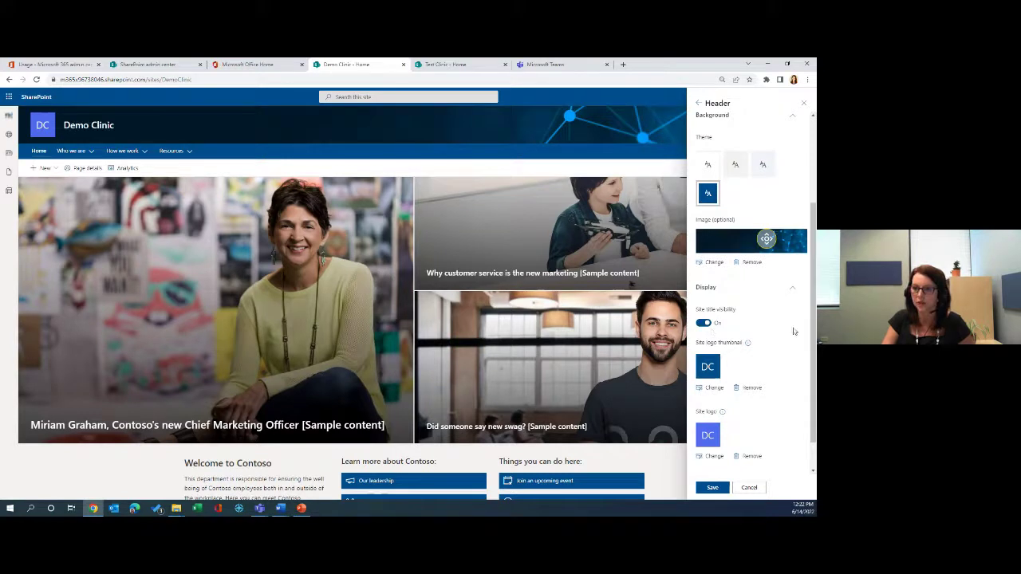
Step: Use the green-cross medical logo as both the site logo thumbnail and the site logo
{"action": "scroll", "coordinate": [789, 331], "scroll_direction": "down", "scroll_amount": 1}
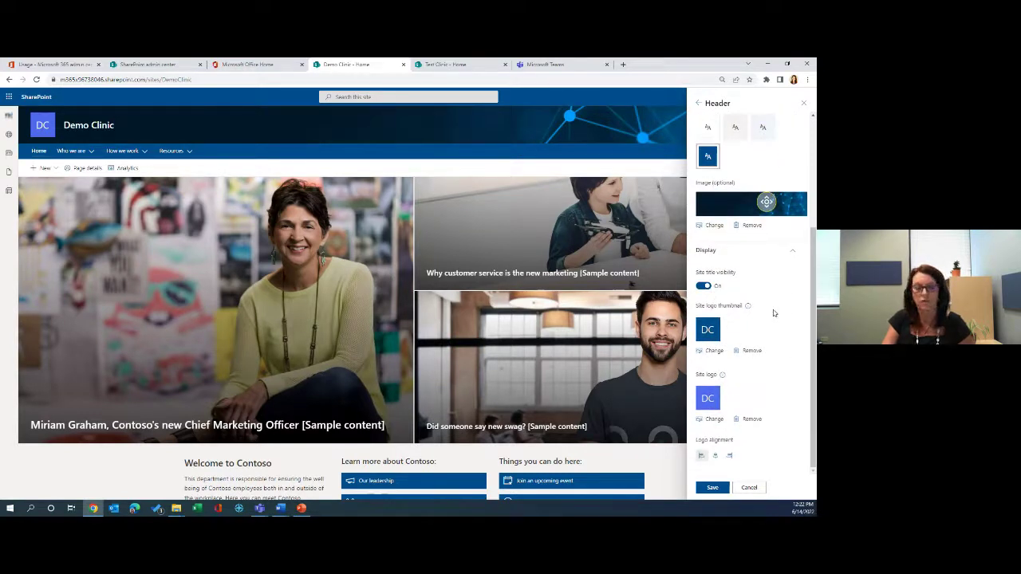
{"action": "left_click", "coordinate": [714, 351]}
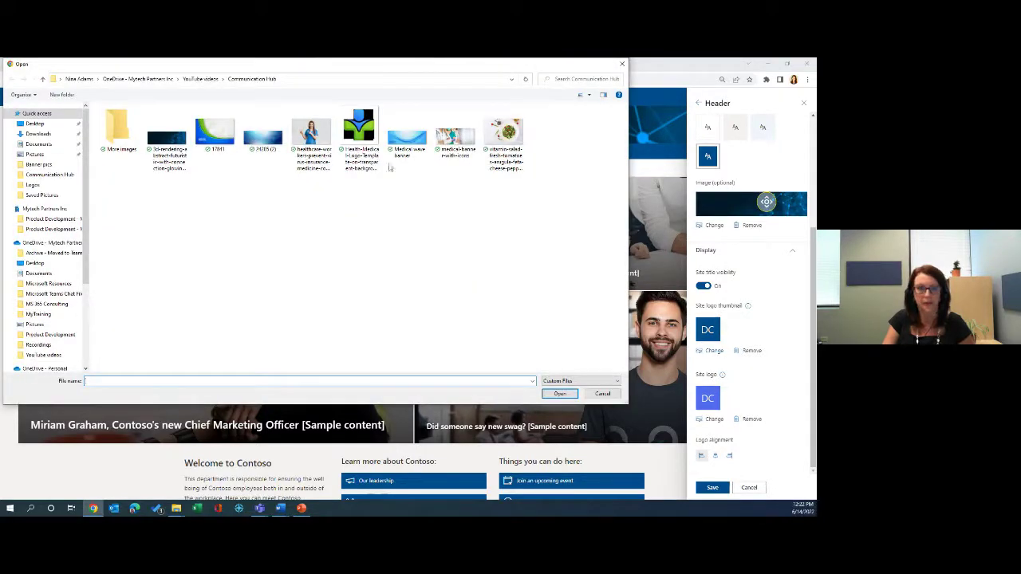
{"action": "double_click", "coordinate": [351, 148]}
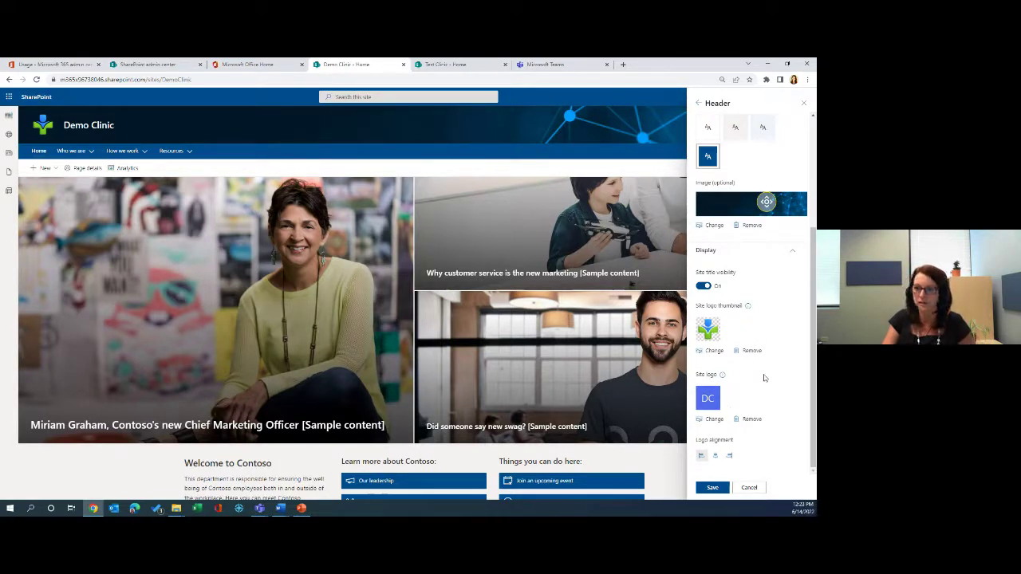
{"action": "left_click", "coordinate": [713, 419]}
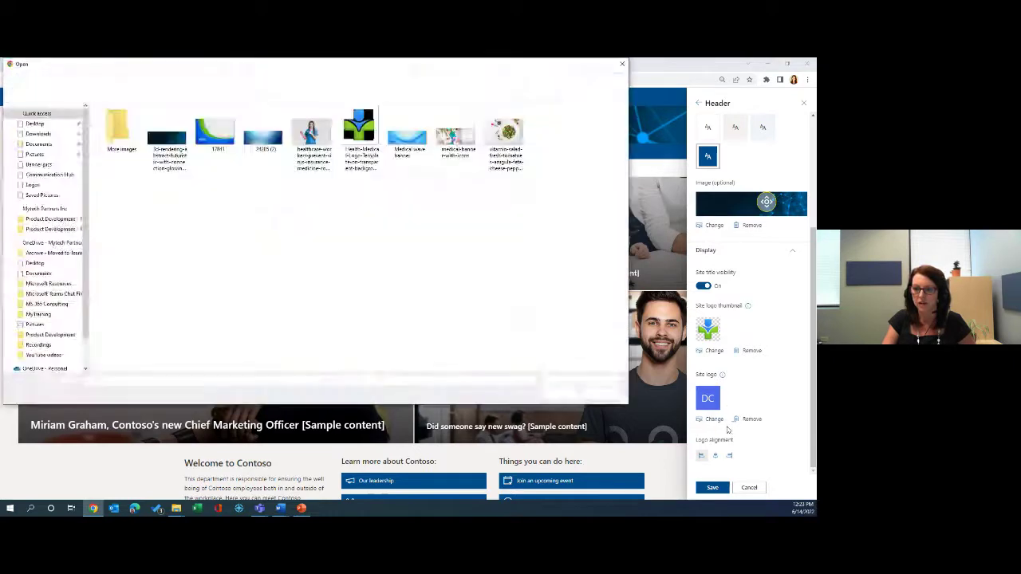
{"action": "double_click", "coordinate": [359, 132]}
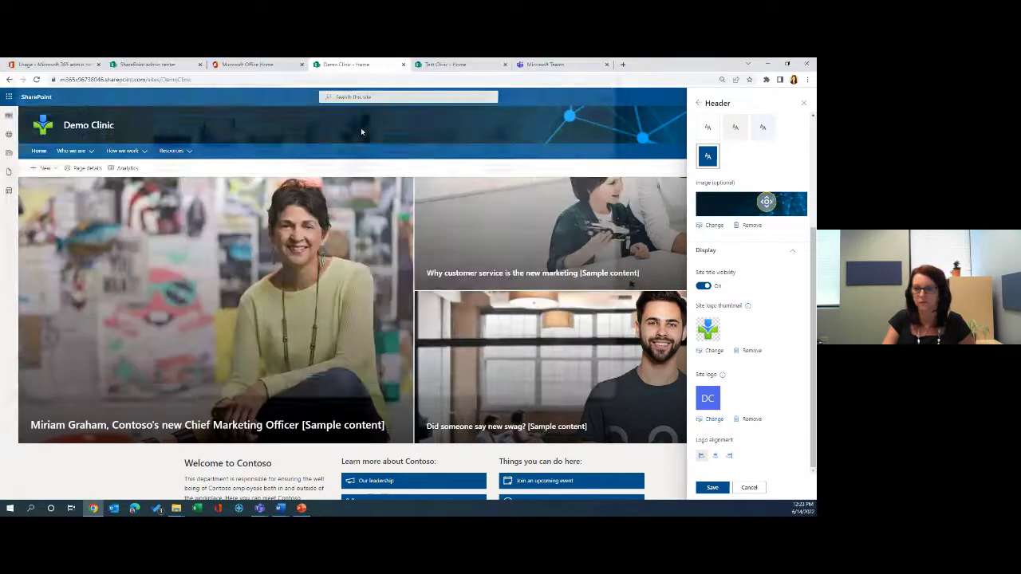
Step: Try centre and right alignment, then keep the header left-aligned and save
{"action": "left_click", "coordinate": [715, 456]}
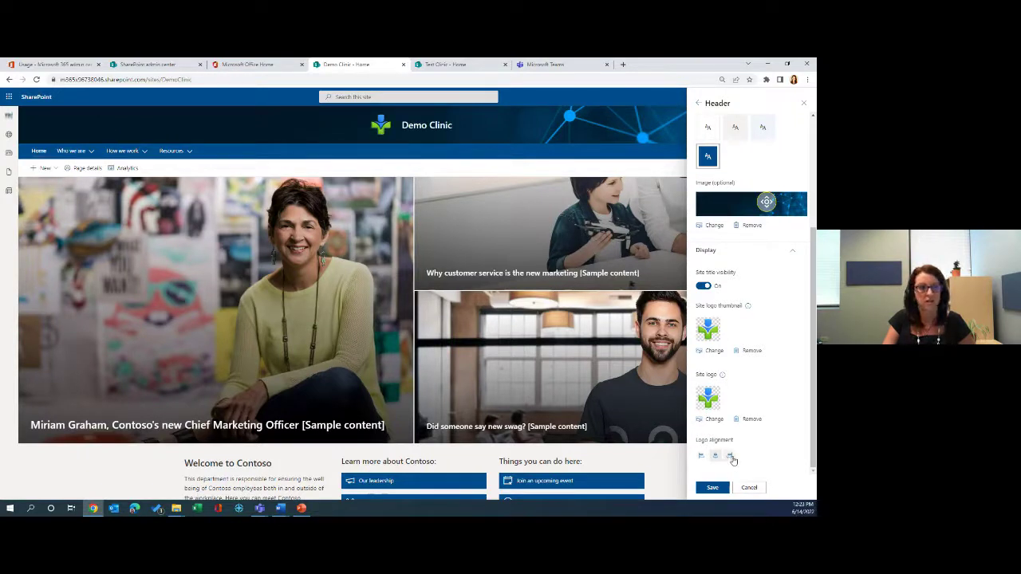
{"action": "left_click", "coordinate": [732, 458]}
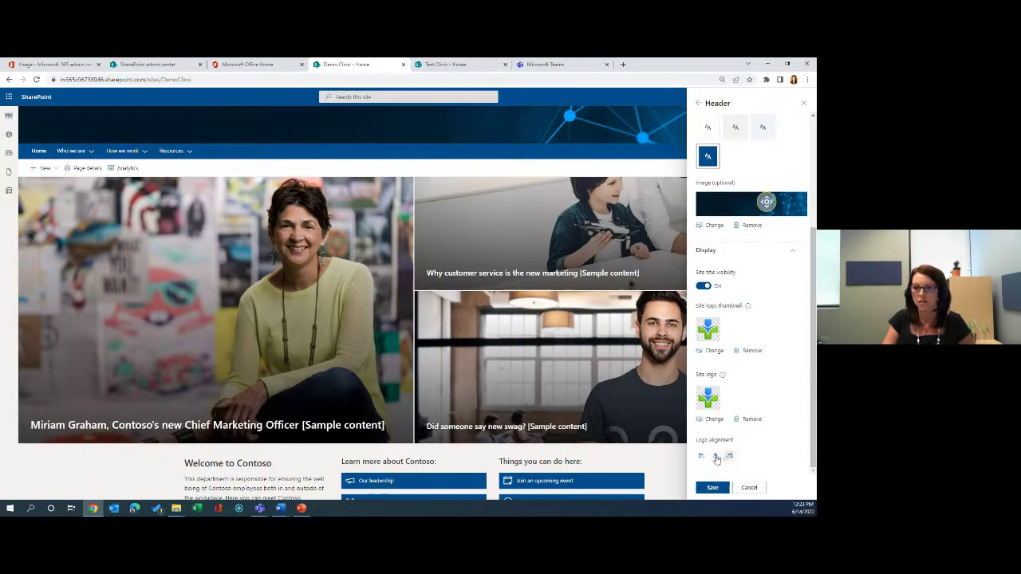
{"action": "left_click", "coordinate": [716, 457]}
{"action": "left_click", "coordinate": [702, 456]}
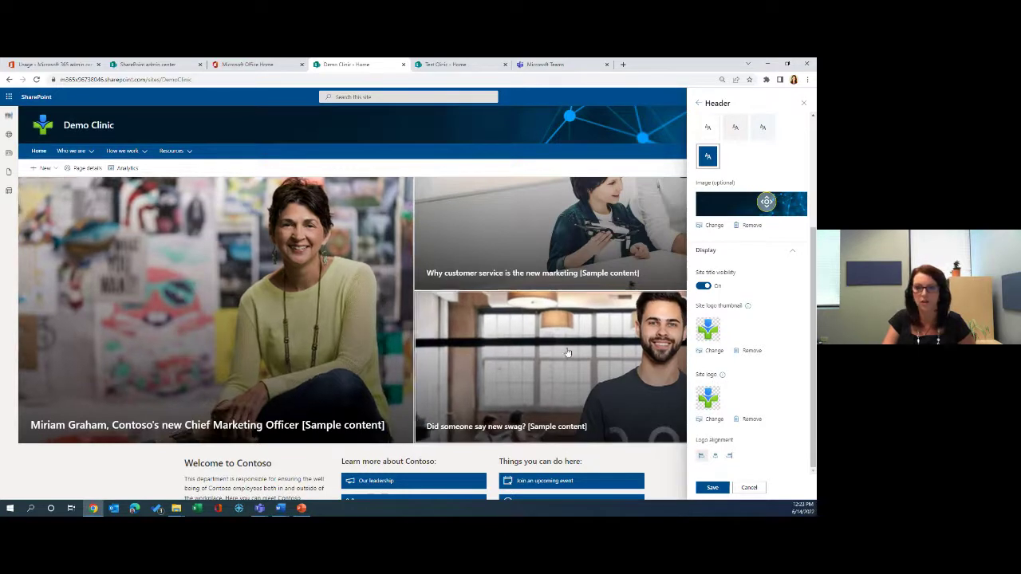
{"action": "left_click", "coordinate": [715, 489]}
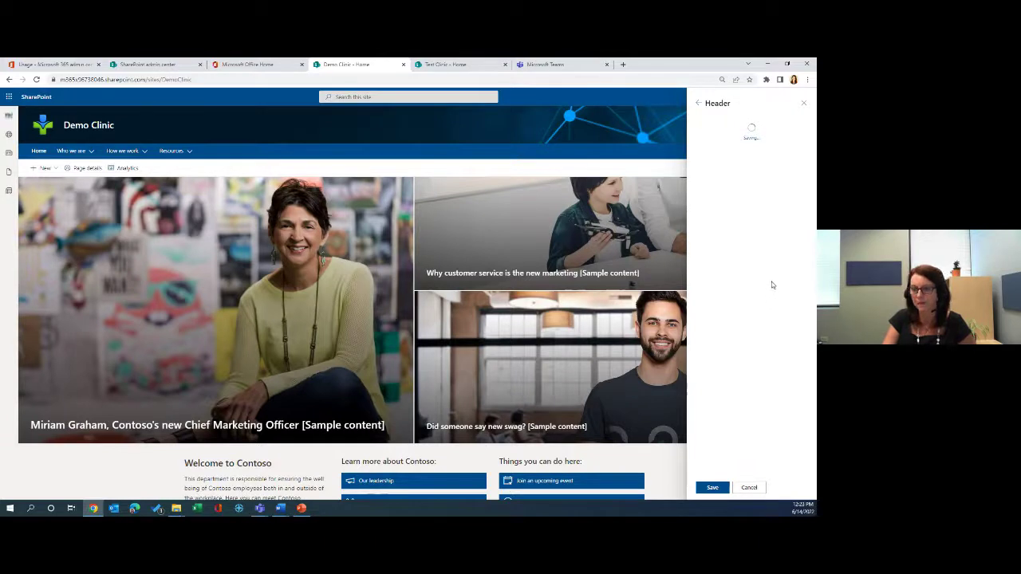
Step: Set the Demo Clinic navigation menu style to Mega menu, preview the Resources menu, and go back
{"action": "left_click", "coordinate": [723, 227]}
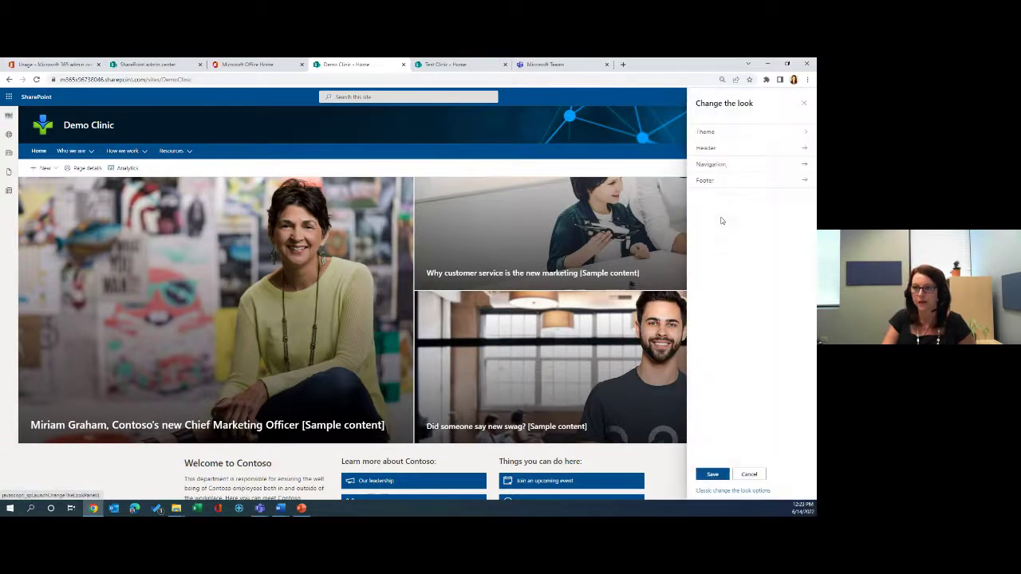
{"action": "left_click", "coordinate": [724, 164]}
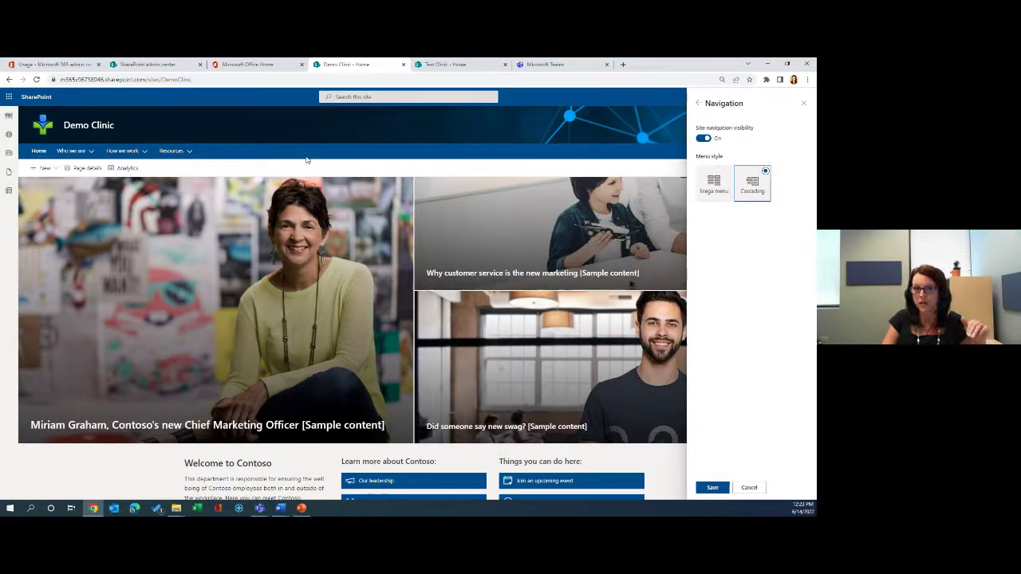
{"action": "left_click", "coordinate": [719, 193]}
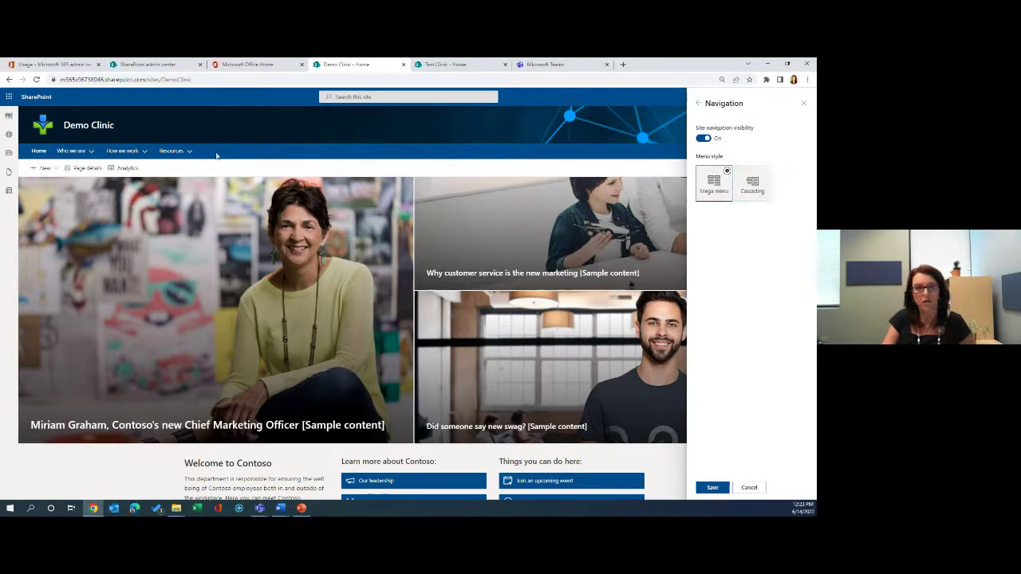
{"action": "mouse_move", "coordinate": [174, 152]}
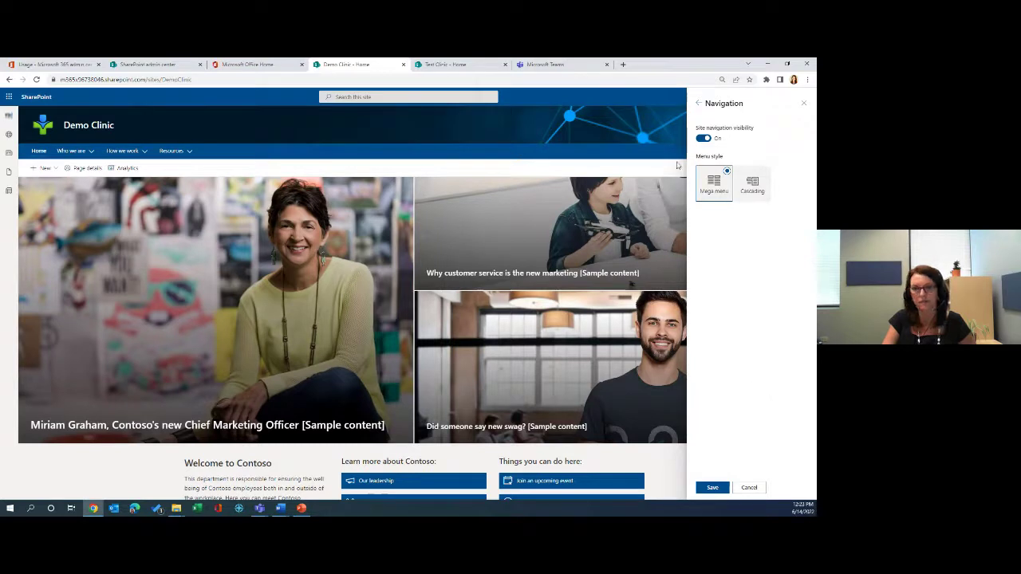
{"action": "left_click", "coordinate": [699, 103]}
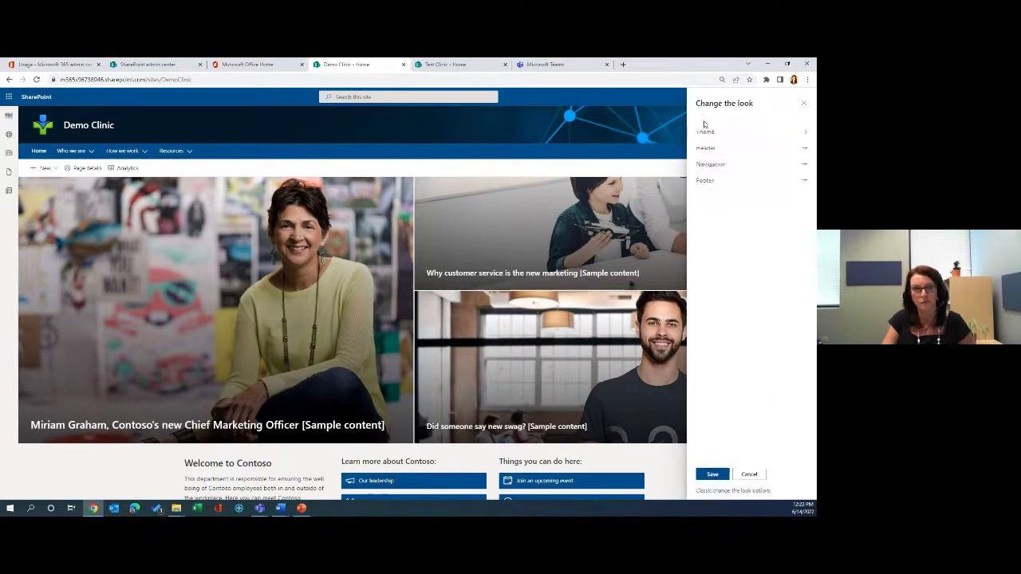
Step: Toggle the site footer off and back on, and choose the Extended footer layout
{"action": "left_click", "coordinate": [718, 184]}
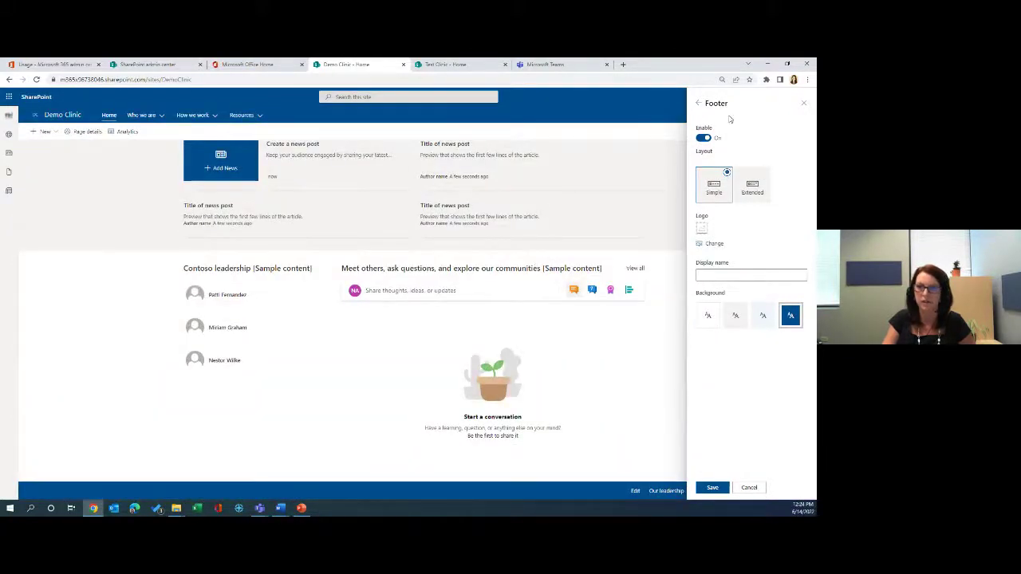
{"action": "left_click", "coordinate": [702, 138]}
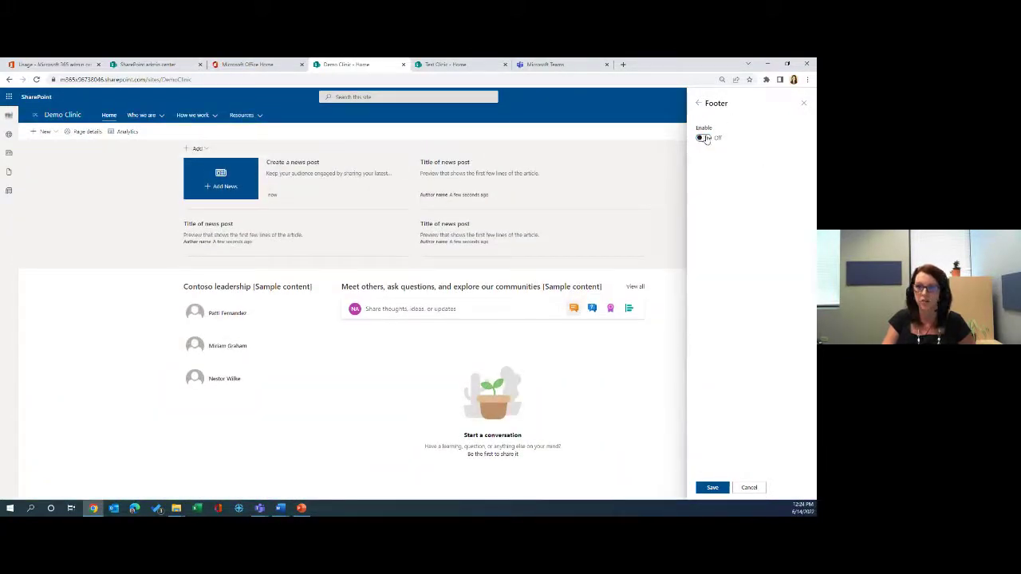
{"action": "left_click", "coordinate": [703, 138]}
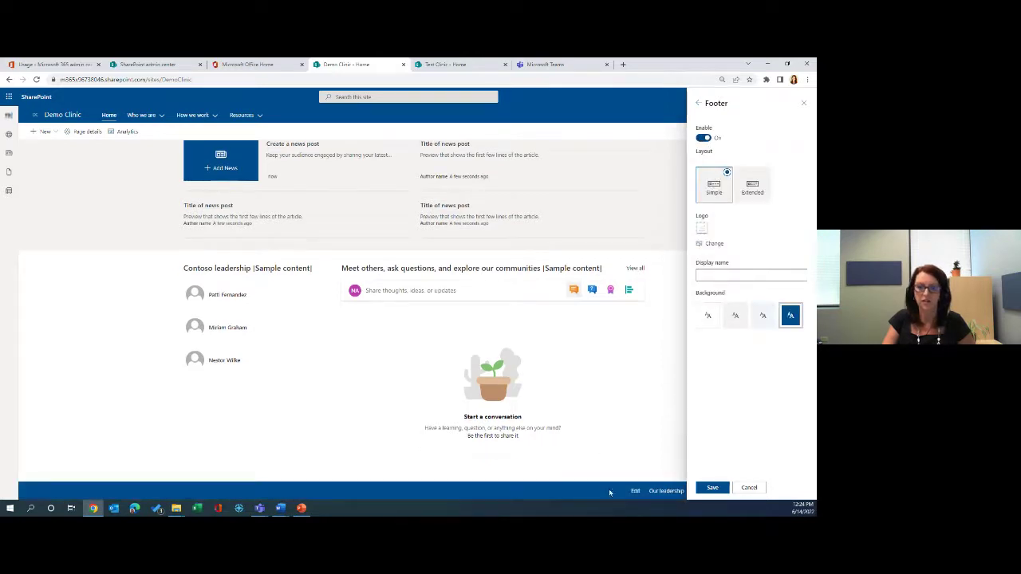
{"action": "left_click", "coordinate": [764, 191]}
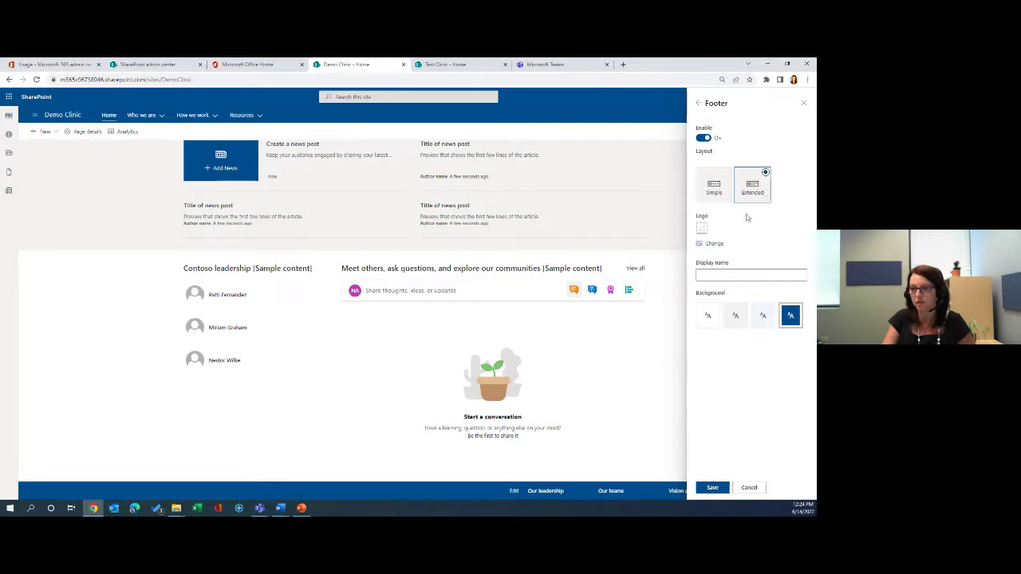
Step: Give the footer the green-cross logo and display name 'Demo Clinic - Copyright 2022', then save
{"action": "left_click", "coordinate": [714, 244]}
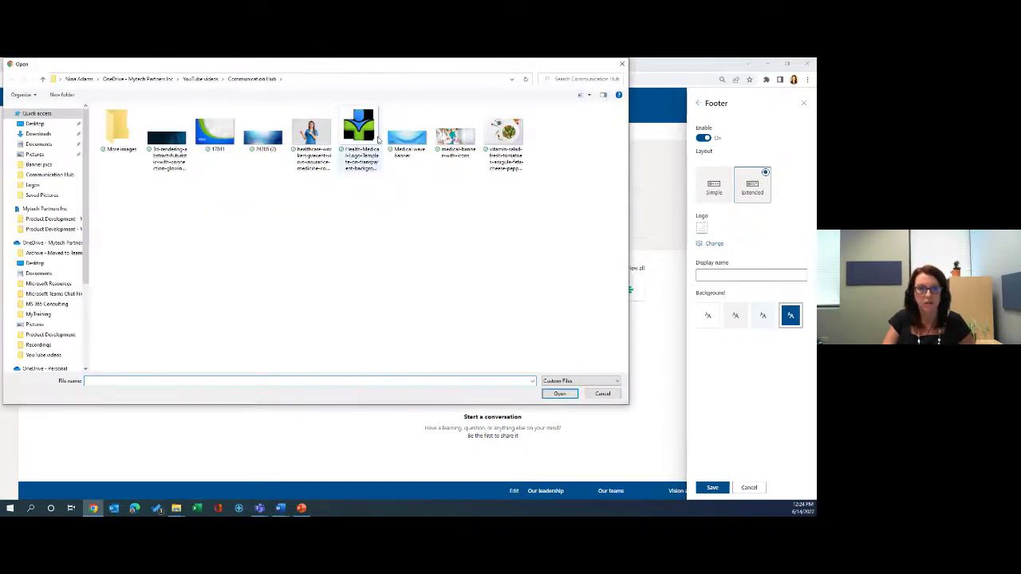
{"action": "left_click", "coordinate": [360, 135]}
{"action": "left_click", "coordinate": [560, 393]}
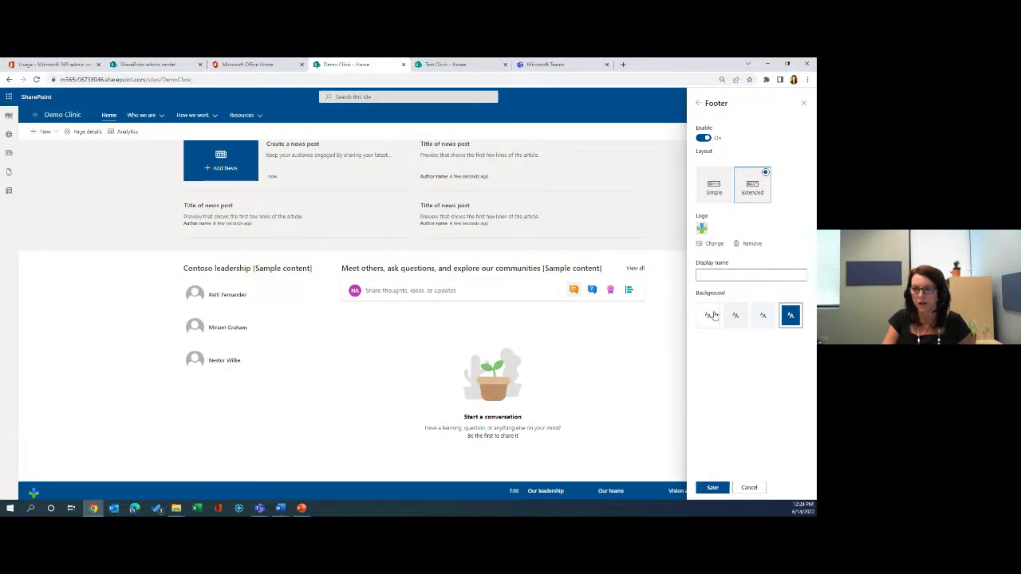
{"action": "left_click", "coordinate": [716, 272]}
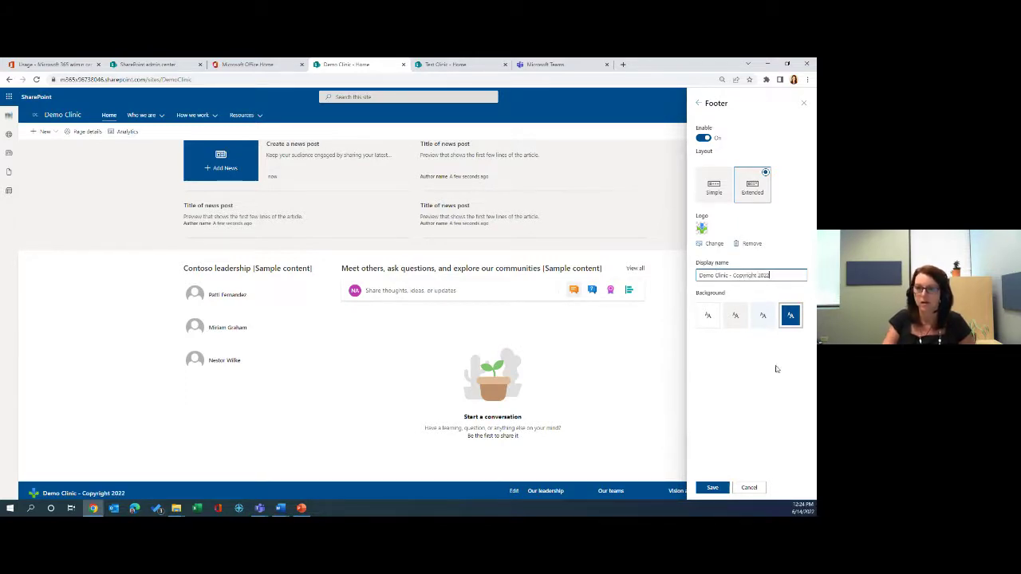
{"action": "left_click", "coordinate": [714, 487]}
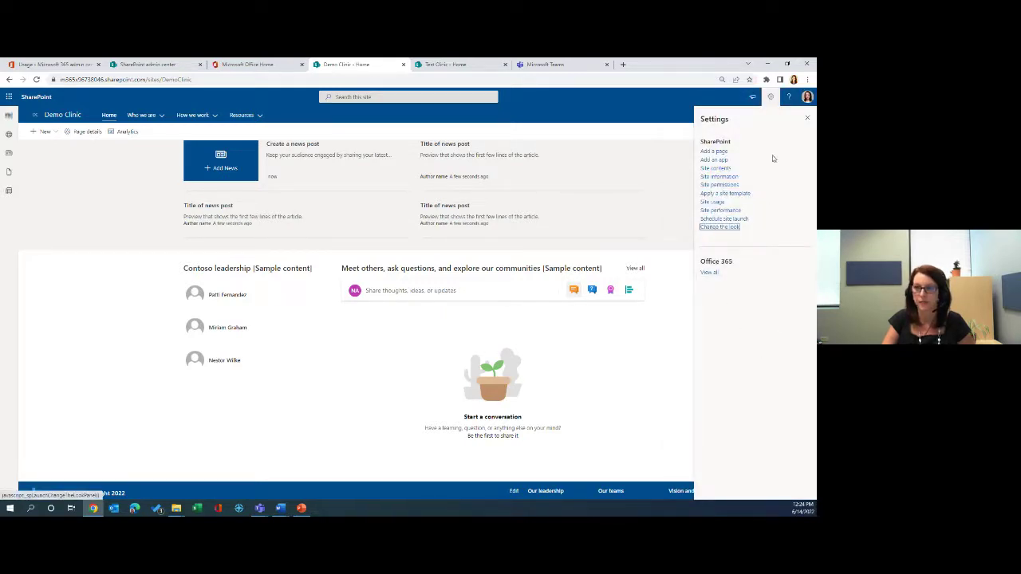
Step: Close Settings, view the Who we are menu on the home page, then start editing the page
{"action": "left_click", "coordinate": [808, 118]}
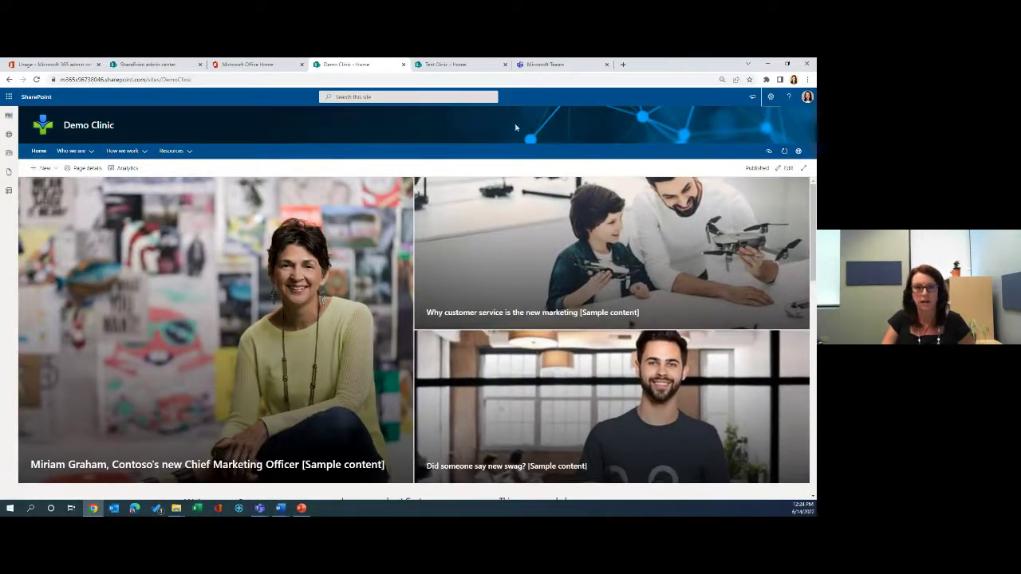
{"action": "left_click", "coordinate": [71, 151]}
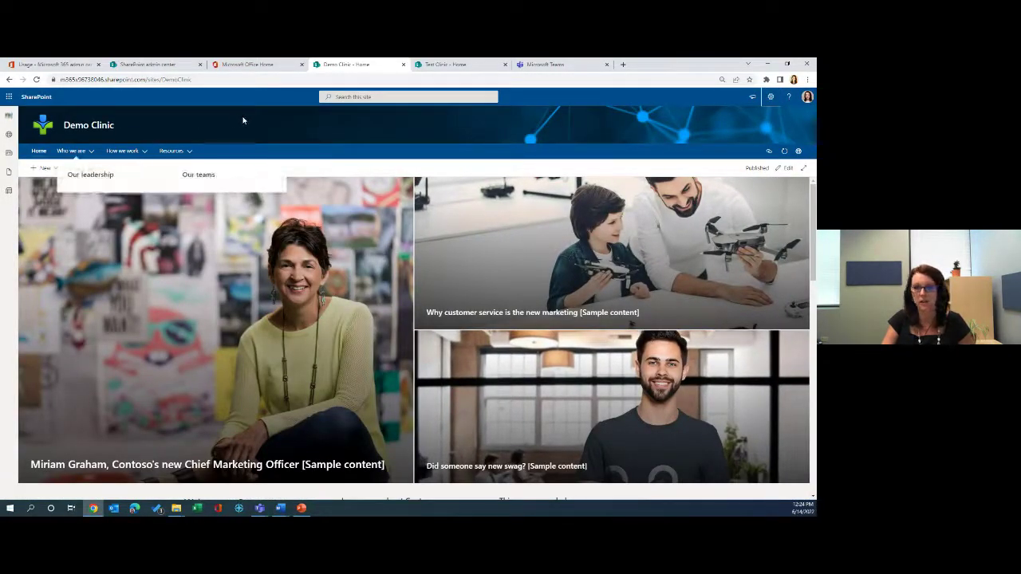
{"action": "scroll", "coordinate": [705, 433], "scroll_direction": "down", "scroll_amount": 5}
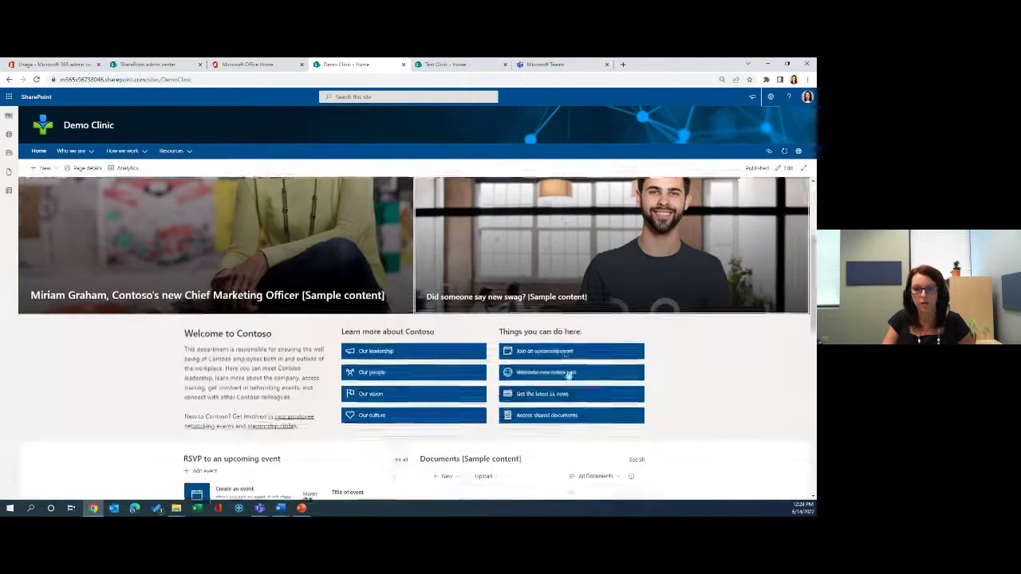
{"action": "scroll", "coordinate": [705, 431], "scroll_direction": "up", "scroll_amount": 5}
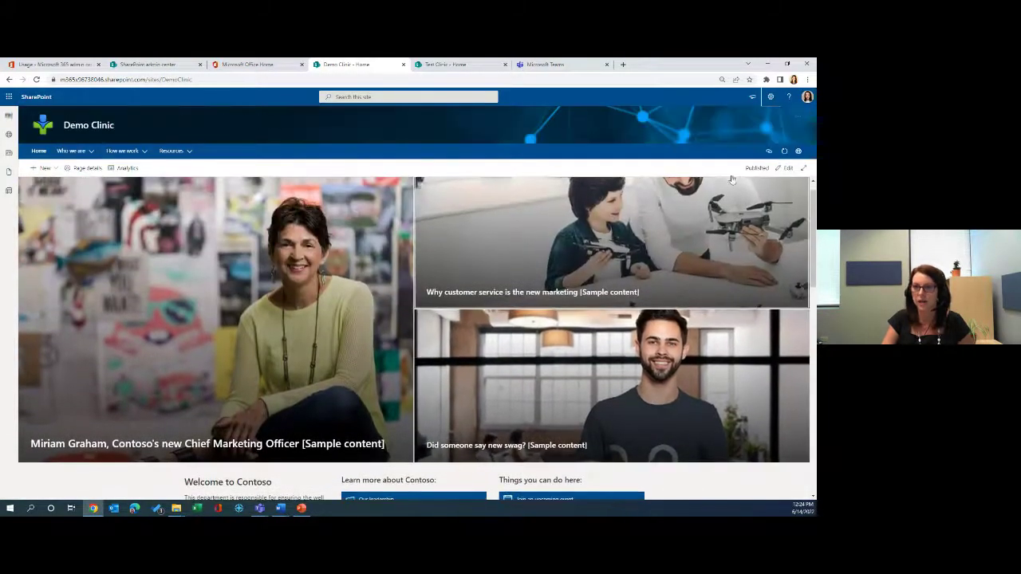
{"action": "left_click", "coordinate": [787, 169]}
Step: Put the Demo Clinic home page into edit mode and select the hero images web part
{"action": "left_click", "coordinate": [787, 170]}
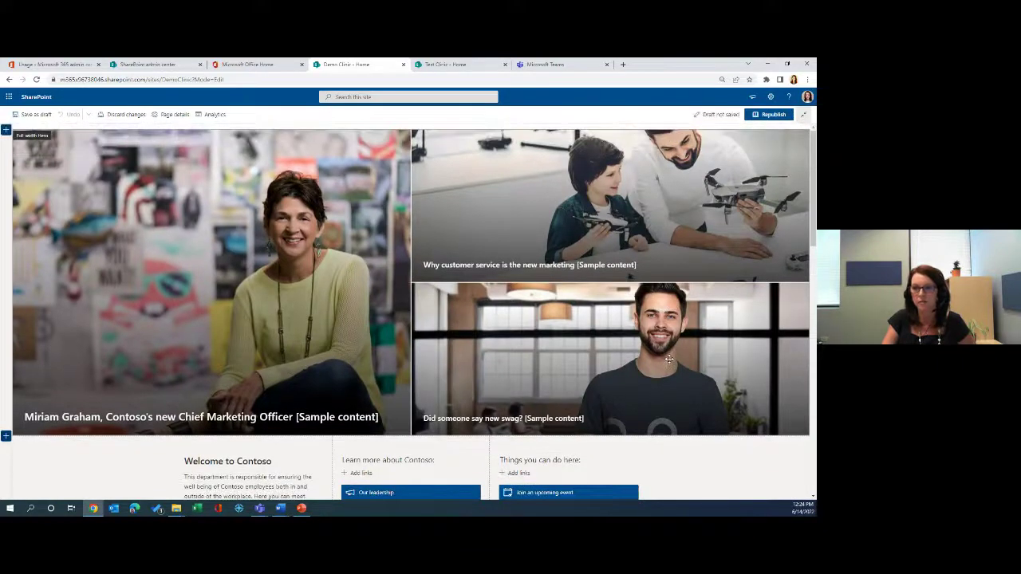
{"action": "scroll", "coordinate": [669, 361], "scroll_direction": "down", "scroll_amount": 3}
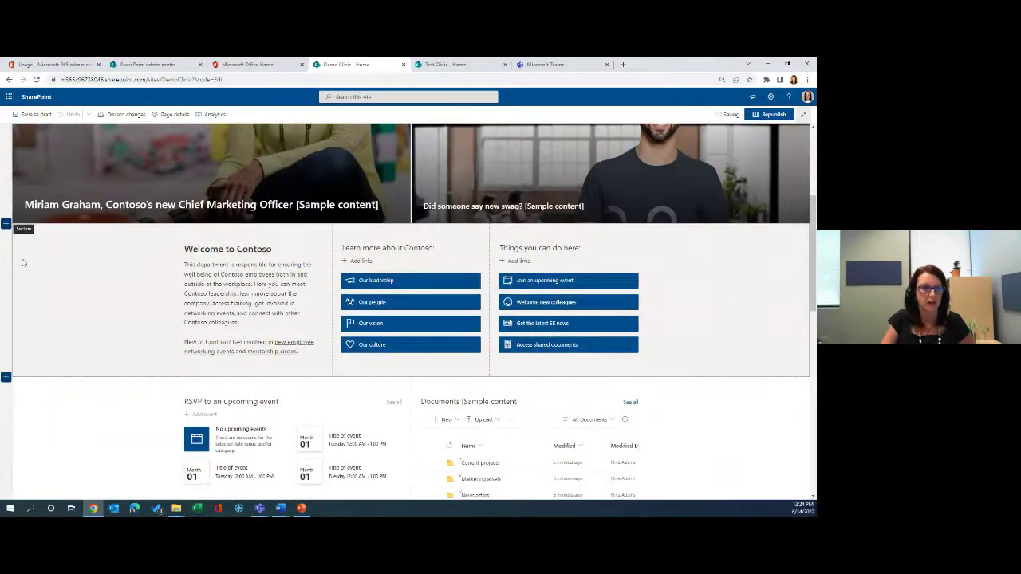
{"action": "scroll", "coordinate": [44, 236], "scroll_direction": "up", "scroll_amount": 3}
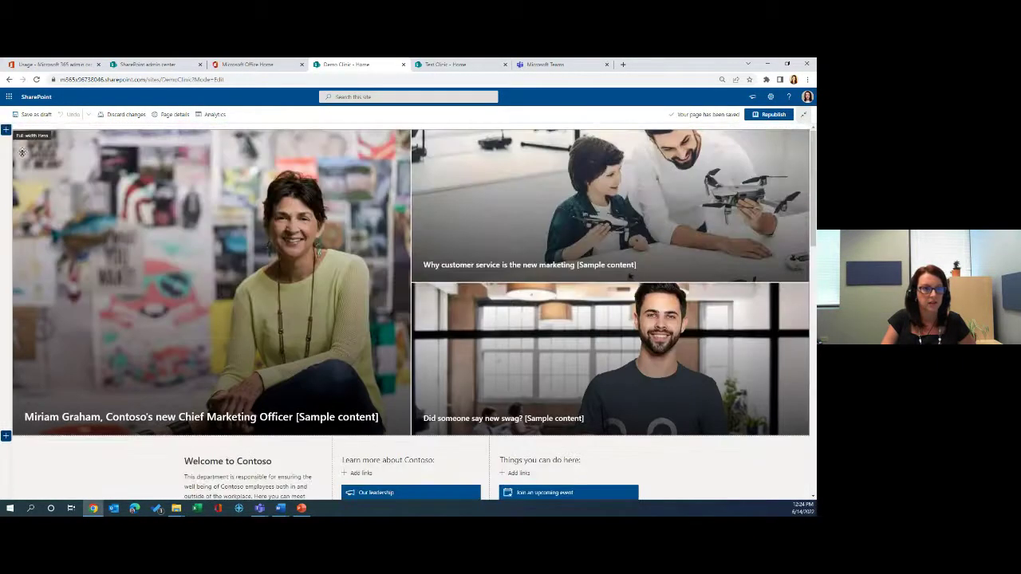
{"action": "left_click", "coordinate": [23, 151]}
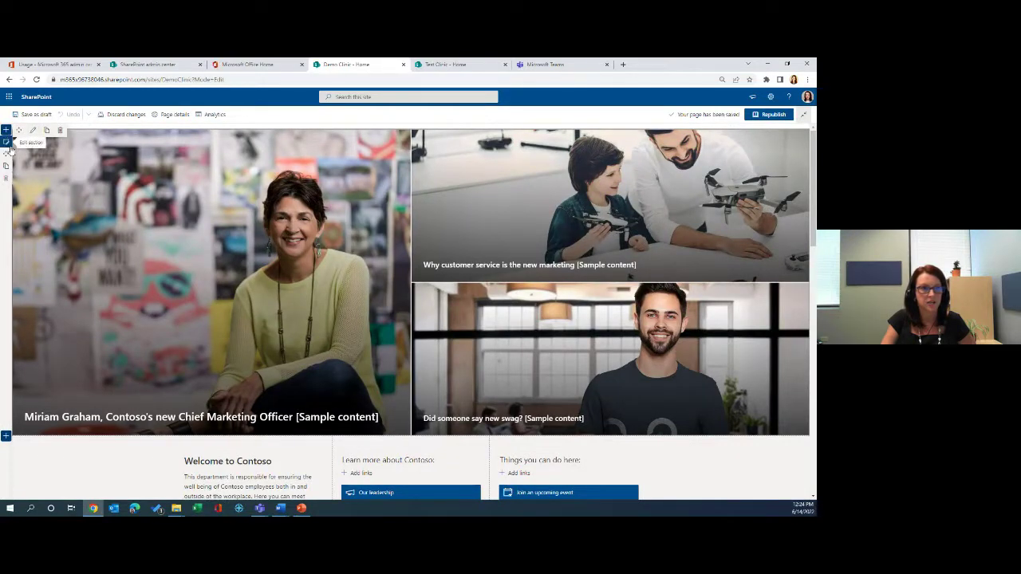
{"action": "scroll", "coordinate": [138, 300], "scroll_direction": "down", "scroll_amount": 6}
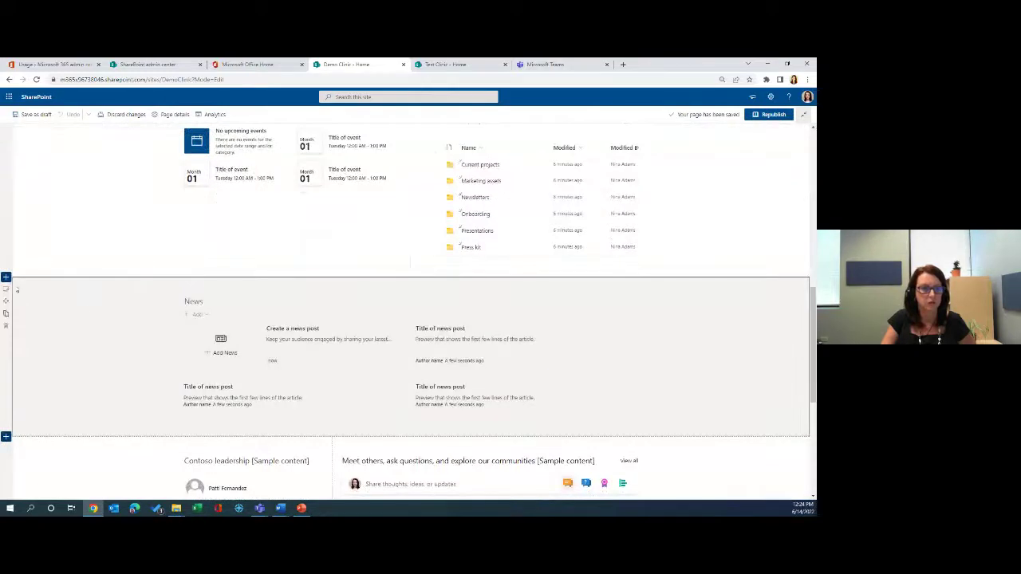
Step: Try dark blue shading and two columns, leaving the News section unshaded in one column
{"action": "left_click", "coordinate": [7, 289]}
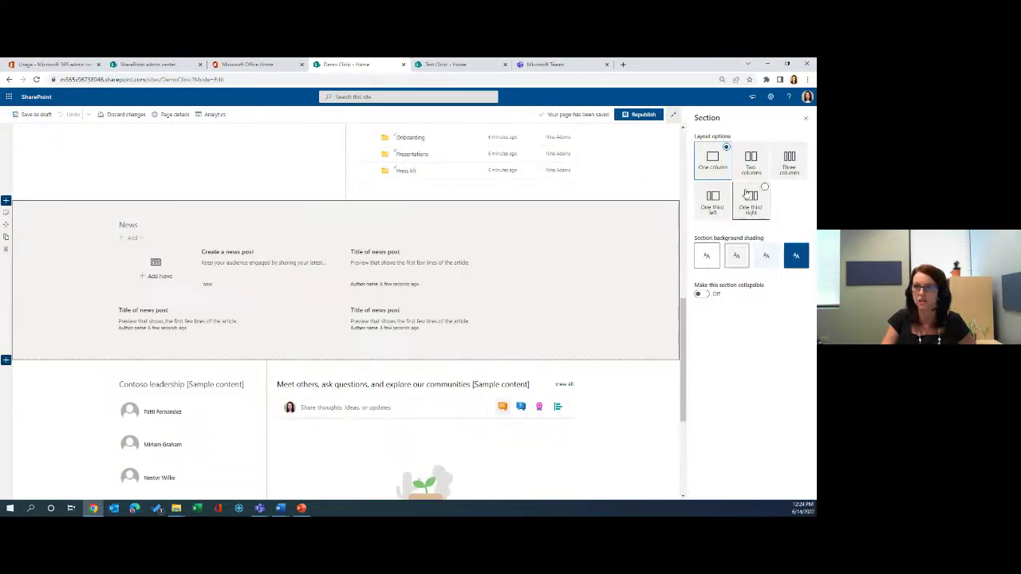
{"action": "left_click", "coordinate": [722, 169]}
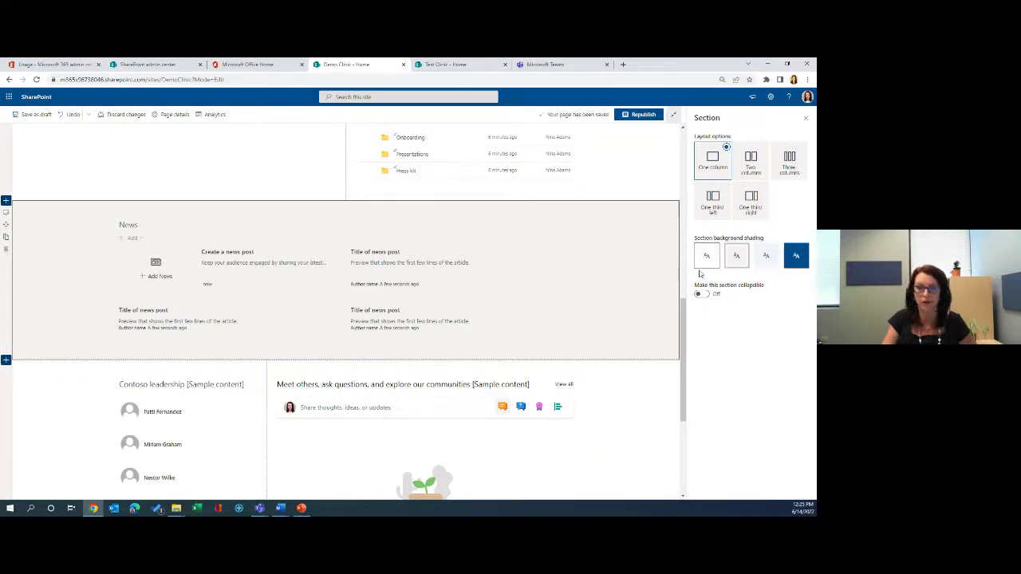
{"action": "left_click", "coordinate": [796, 258]}
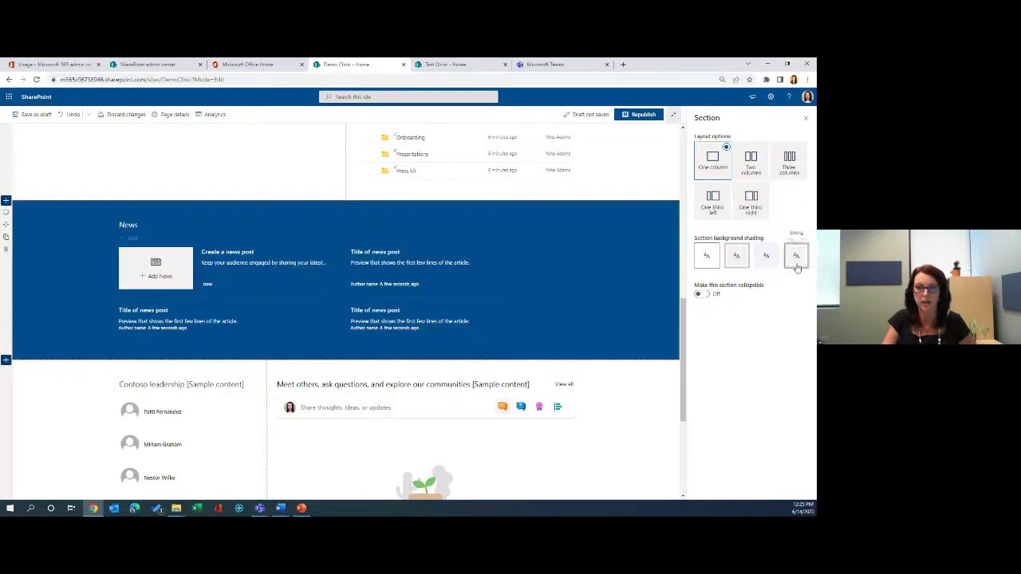
{"action": "left_click", "coordinate": [707, 257]}
{"action": "left_click", "coordinate": [750, 159]}
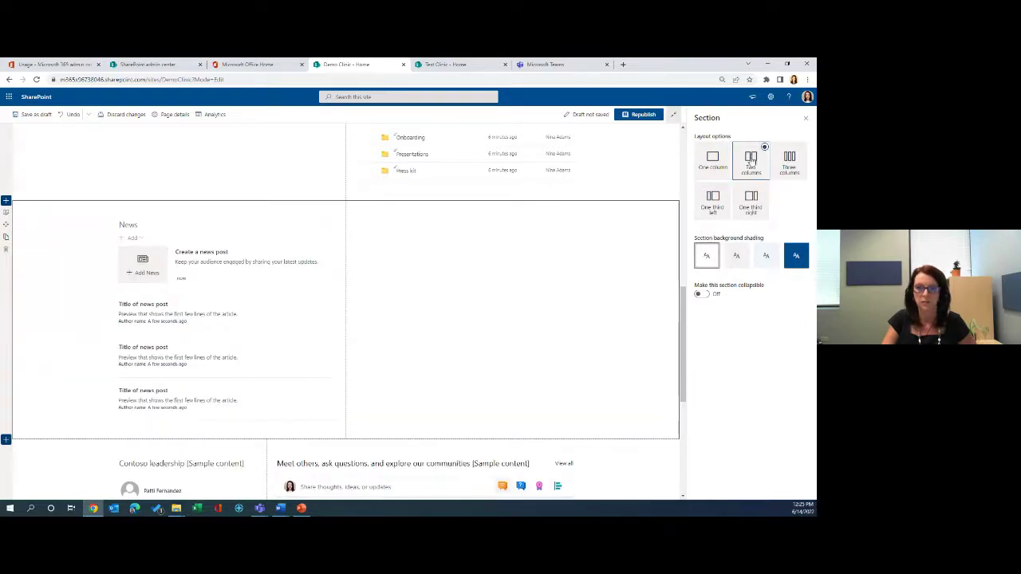
{"action": "left_click", "coordinate": [714, 161]}
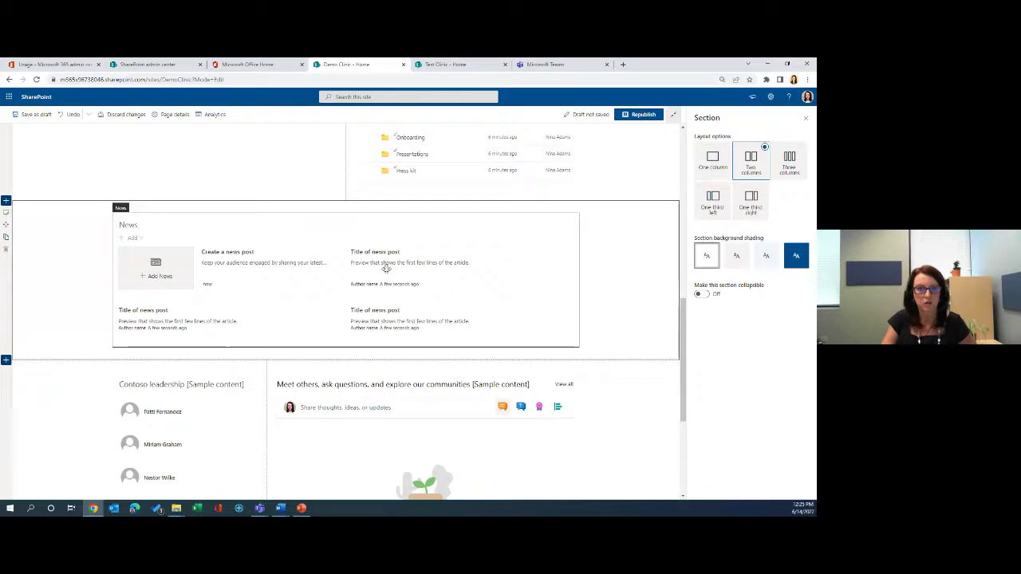
{"action": "scroll", "coordinate": [447, 271], "scroll_direction": "up", "scroll_amount": 3}
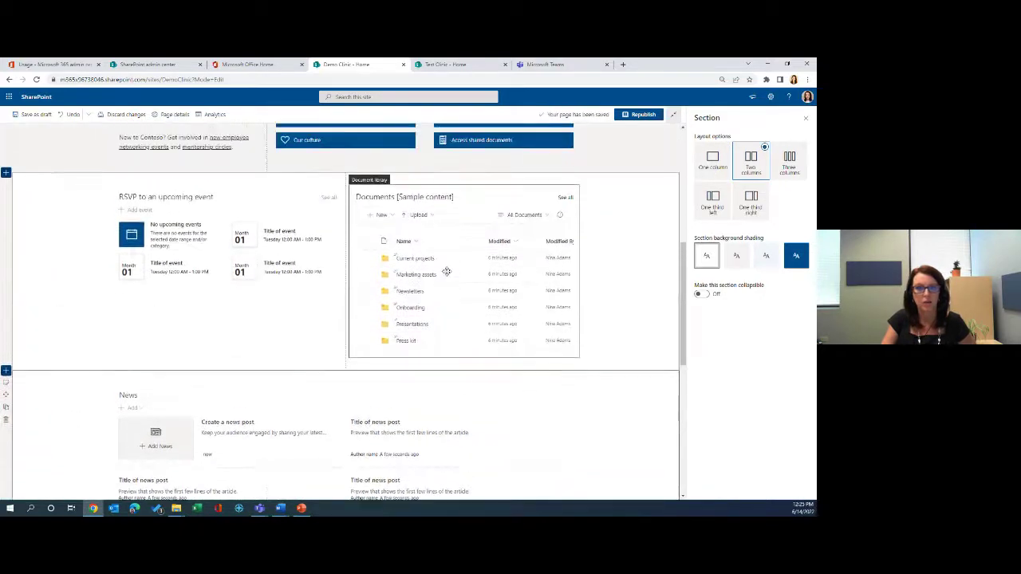
{"action": "scroll", "coordinate": [345, 263], "scroll_direction": "down", "scroll_amount": 3}
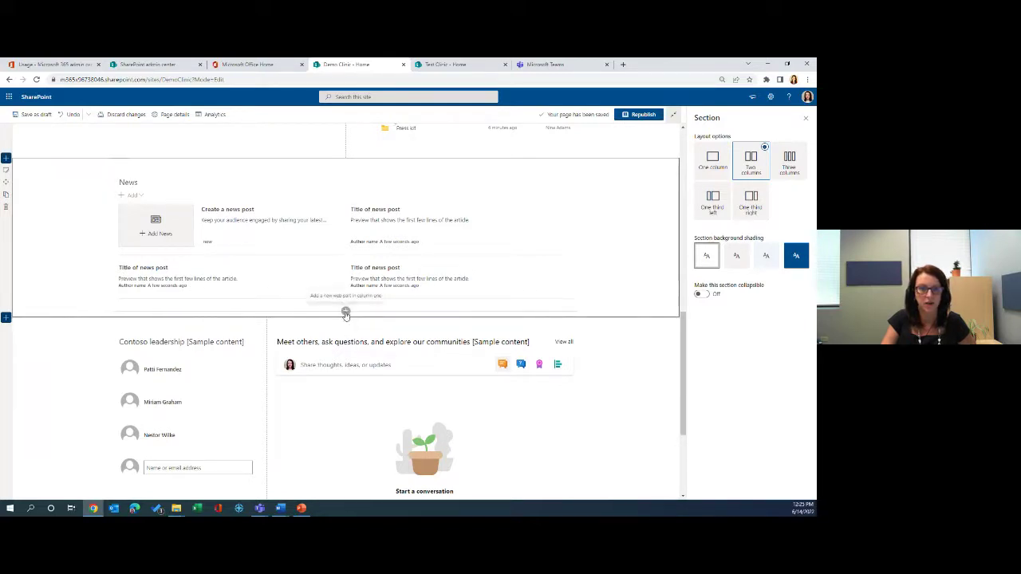
Step: Insert an Image gallery web part below the News section
{"action": "left_click", "coordinate": [346, 312]}
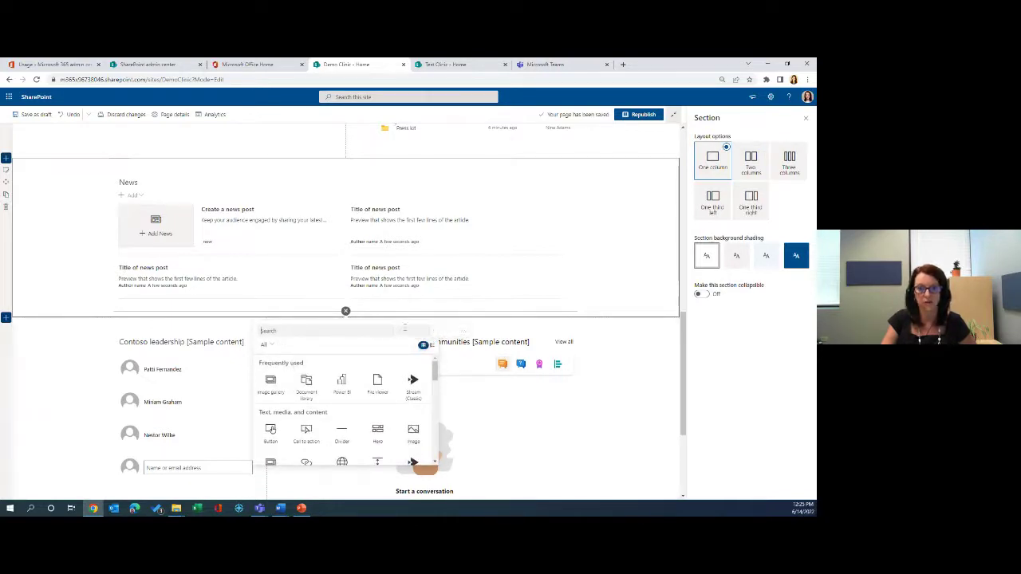
{"action": "left_click", "coordinate": [271, 385]}
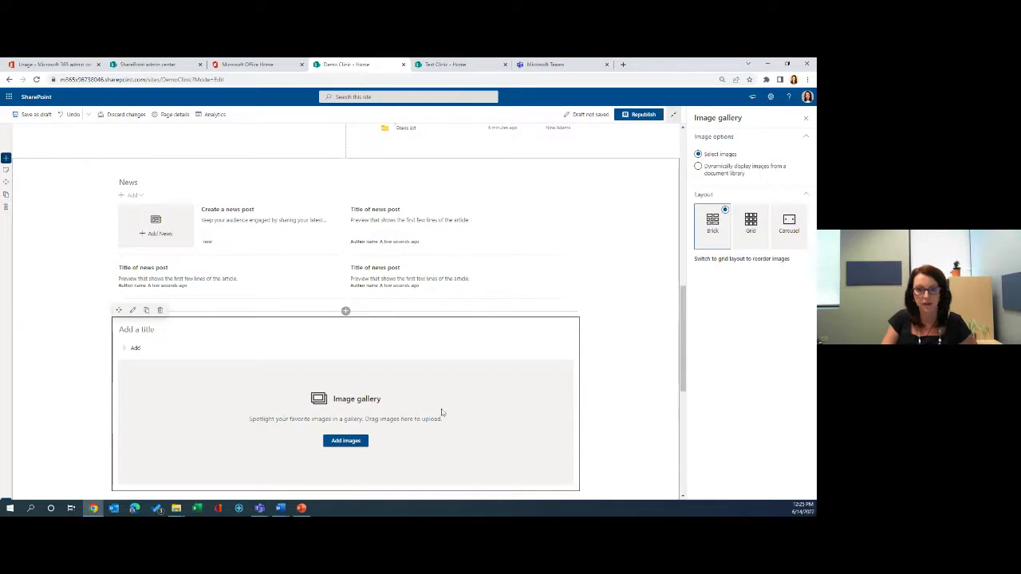
Step: Search stock images for 'healthcare' and insert five of the photos into the gallery
{"action": "left_click", "coordinate": [354, 442]}
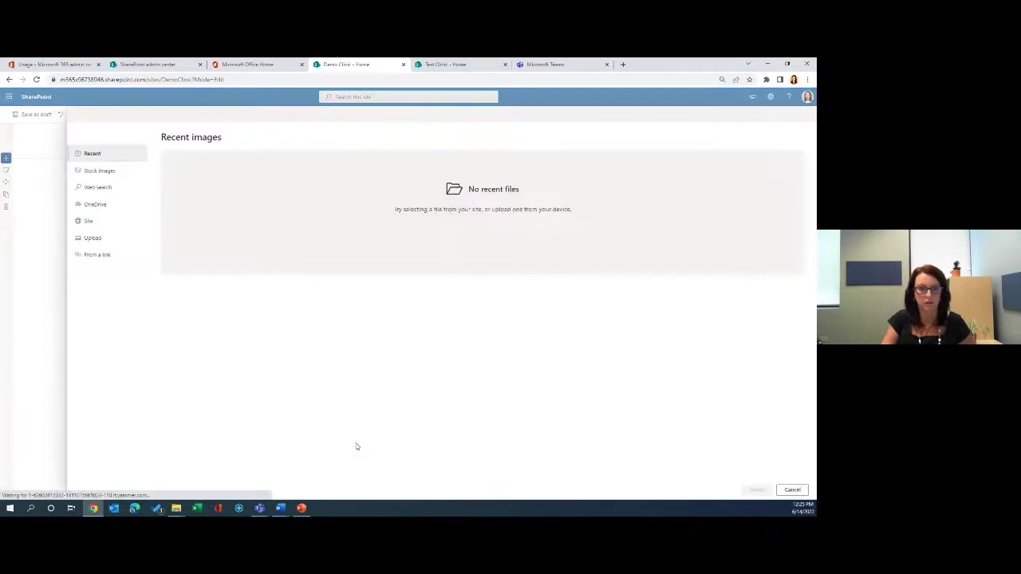
{"action": "left_click", "coordinate": [102, 171]}
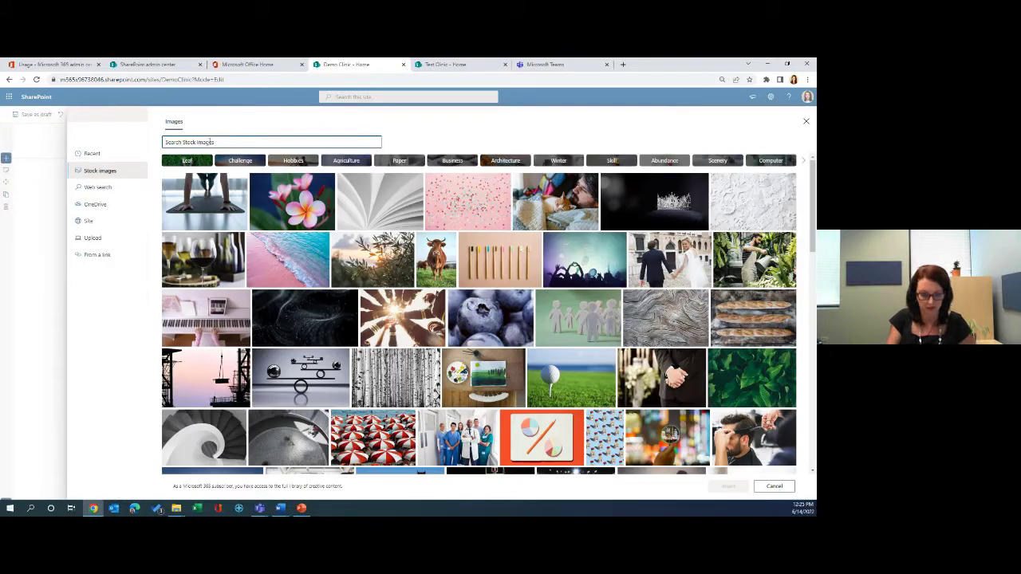
{"action": "left_click", "coordinate": [210, 141]}
{"action": "type", "text": "health"}
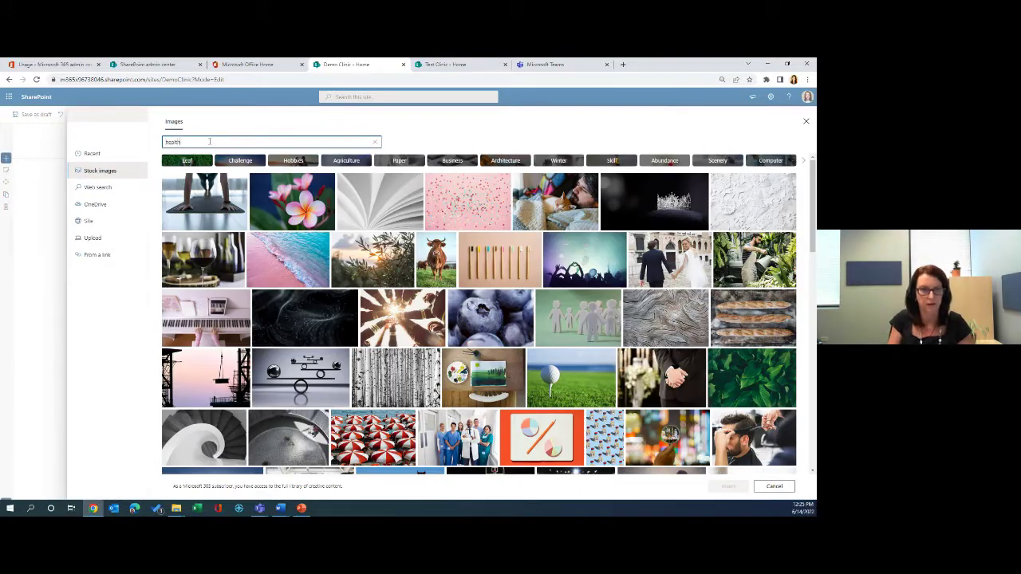
{"action": "type", "text": "care"}
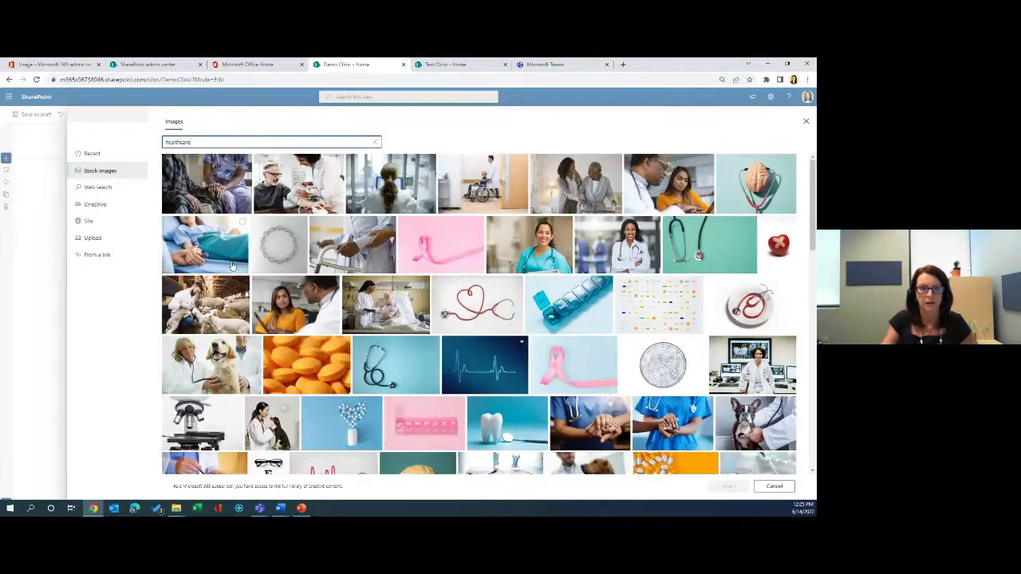
{"action": "left_click", "coordinate": [217, 255]}
{"action": "left_click", "coordinate": [555, 247]}
{"action": "left_click", "coordinate": [580, 187]}
{"action": "left_click", "coordinate": [665, 183]}
{"action": "left_click", "coordinate": [471, 179]}
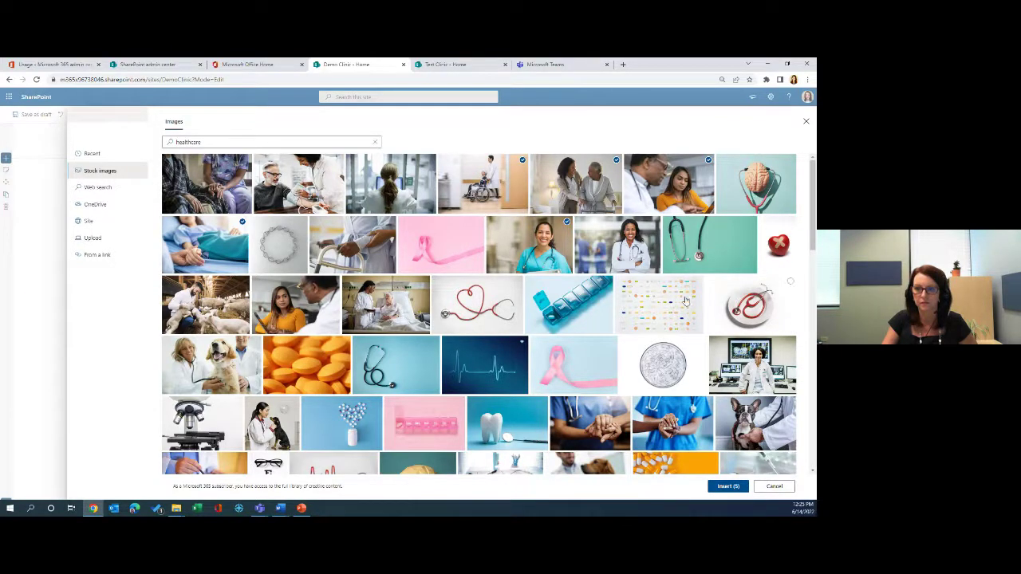
{"action": "left_click", "coordinate": [726, 486]}
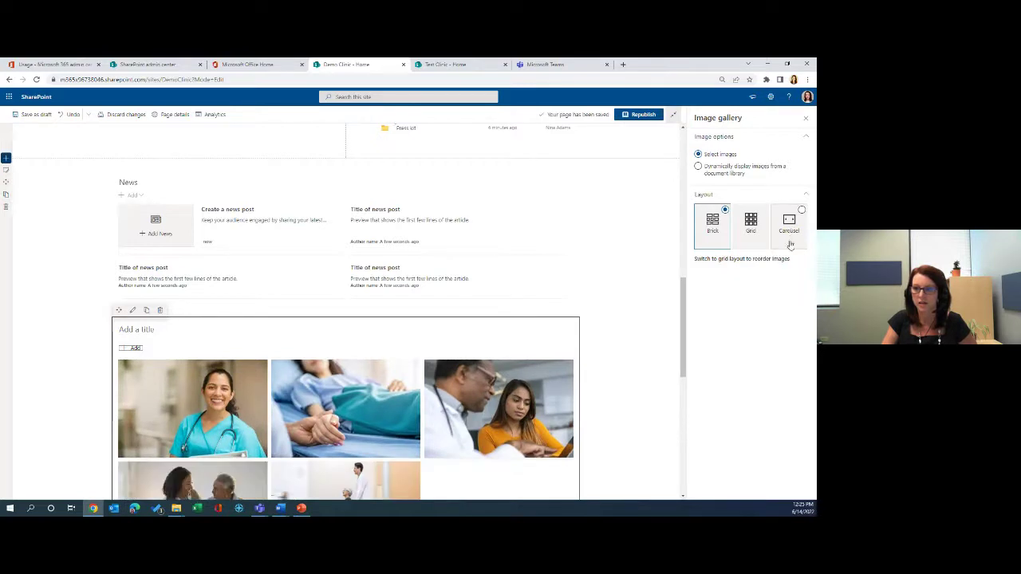
Step: Switch the gallery to Carousel layout, advance two photos, and return to the top of the page
{"action": "left_click", "coordinate": [790, 227]}
{"action": "scroll", "coordinate": [559, 399], "scroll_direction": "down", "scroll_amount": 2}
{"action": "left_click", "coordinate": [565, 319]}
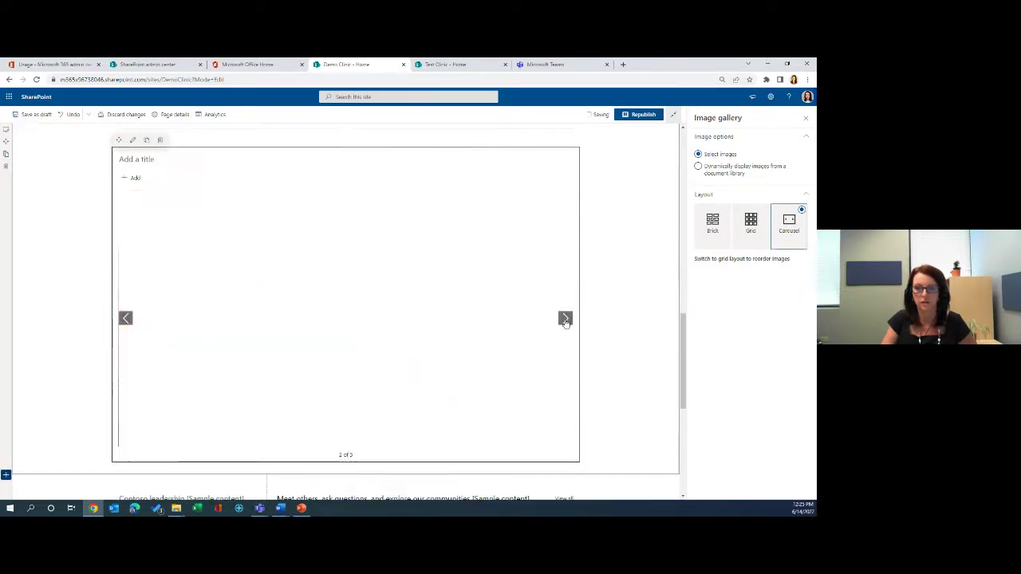
{"action": "left_click", "coordinate": [565, 319]}
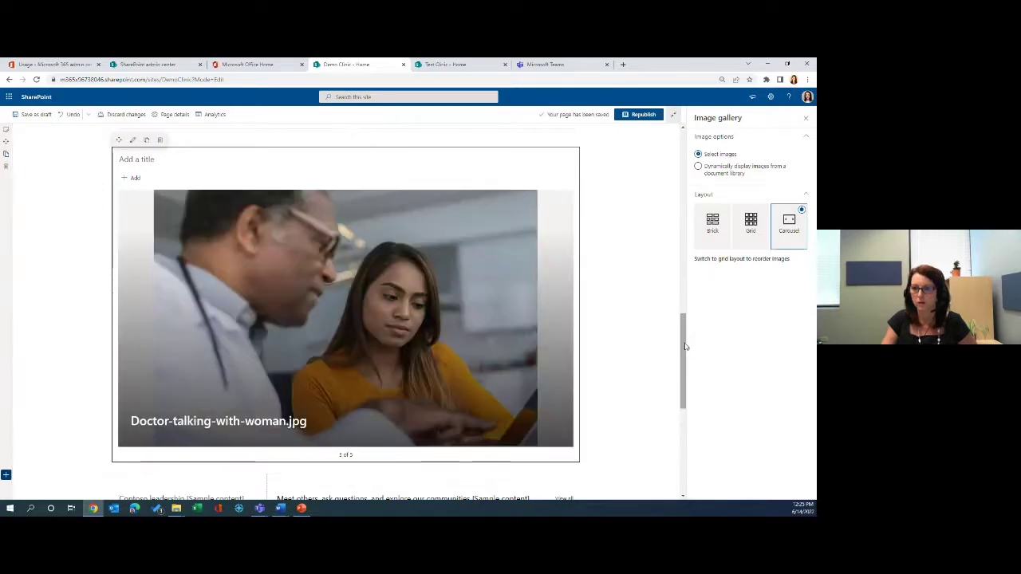
{"action": "left_click_drag", "start_coordinate": [684, 359], "coordinate": [674, 133]}
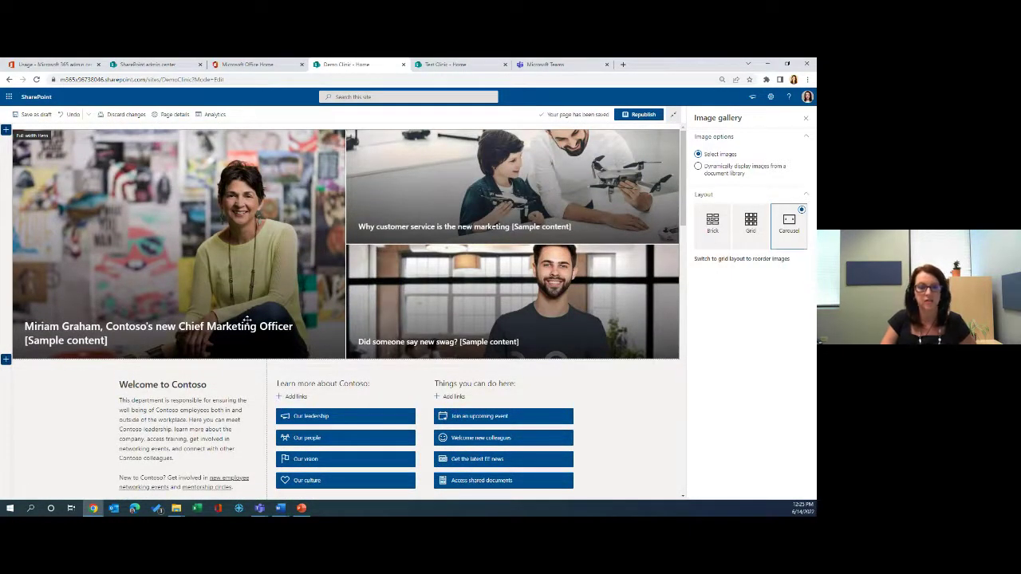
Step: Select the large hero tile and retitle it 'Welcome to Demo Clinic'
{"action": "left_click", "coordinate": [147, 248]}
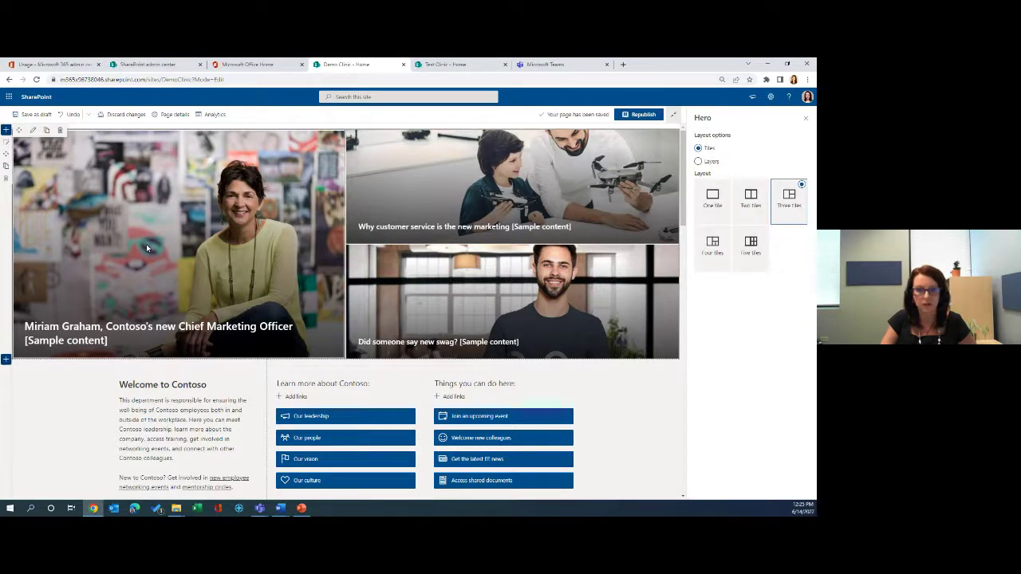
{"action": "left_click", "coordinate": [107, 240]}
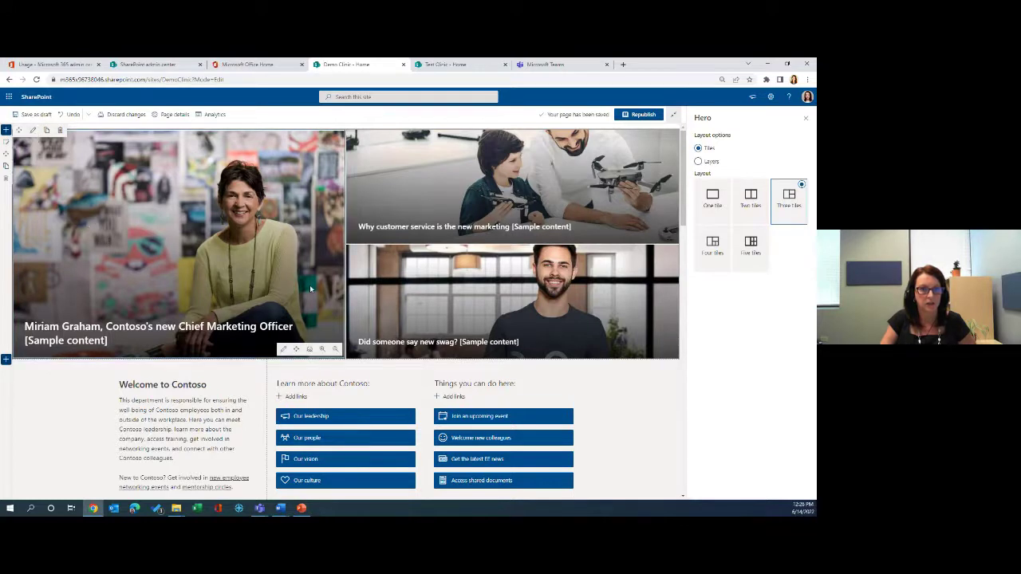
{"action": "left_click", "coordinate": [283, 352]}
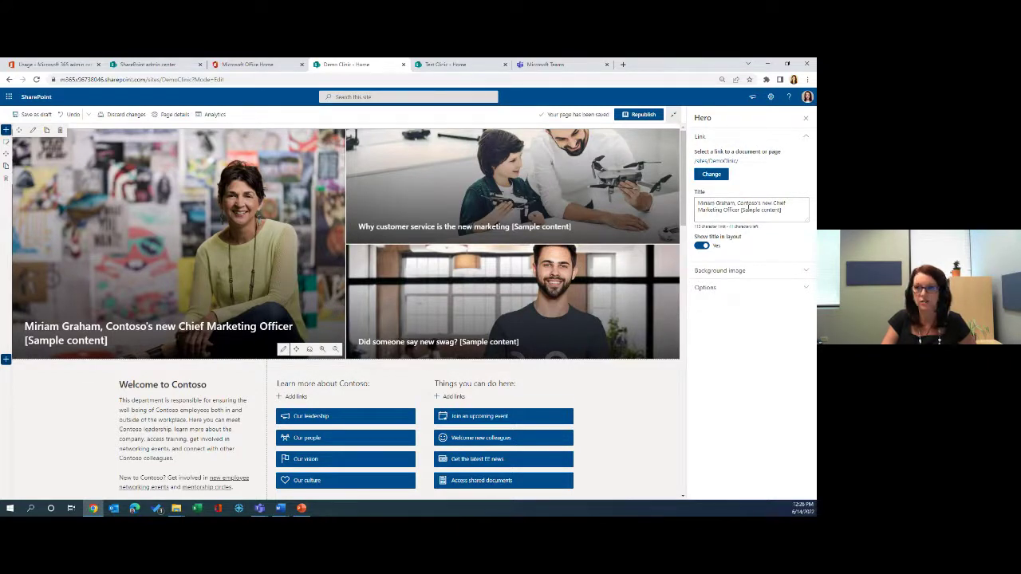
{"action": "triple_click", "coordinate": [782, 201]}
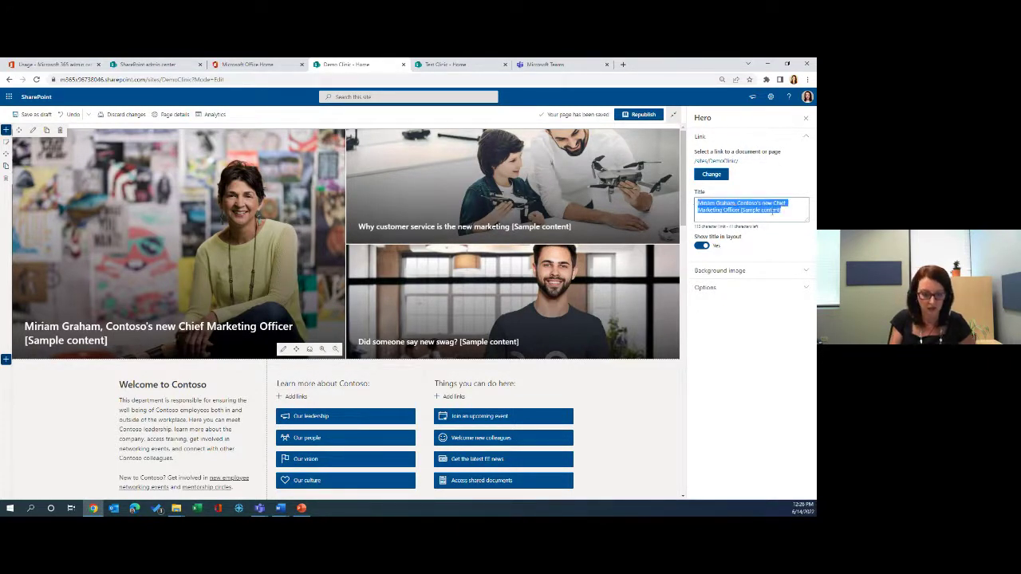
{"action": "type", "text": "Welcome to De"}
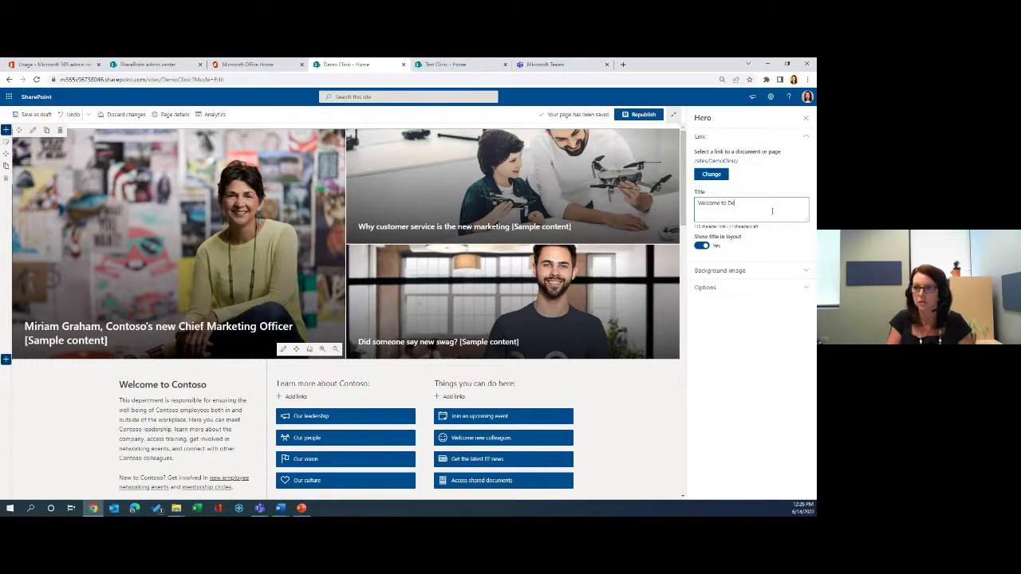
{"action": "type", "text": "mo Clinic!"}
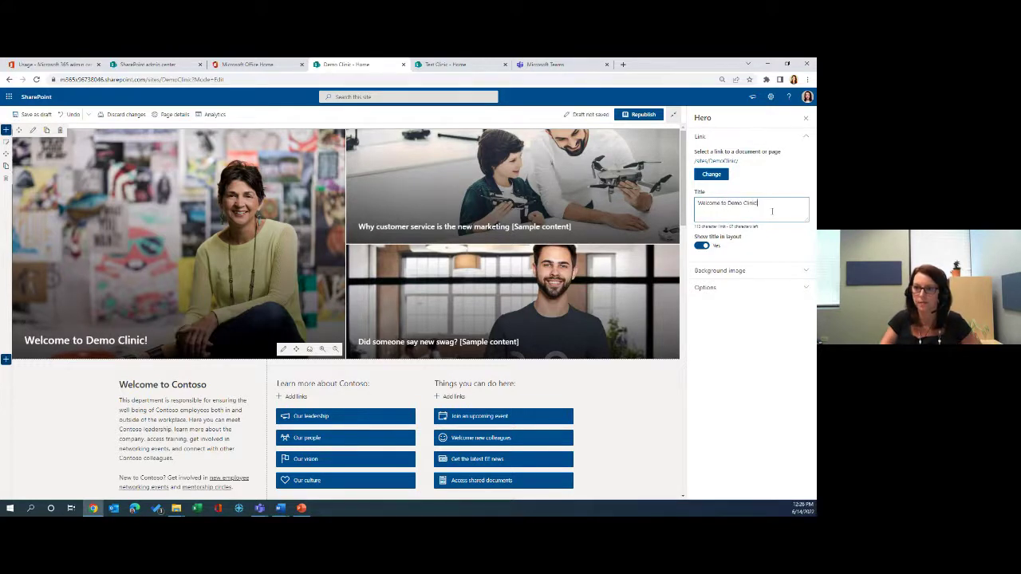
Step: Upload the medical-banner-with-icons image as the hero tile's background
{"action": "left_click", "coordinate": [770, 271]}
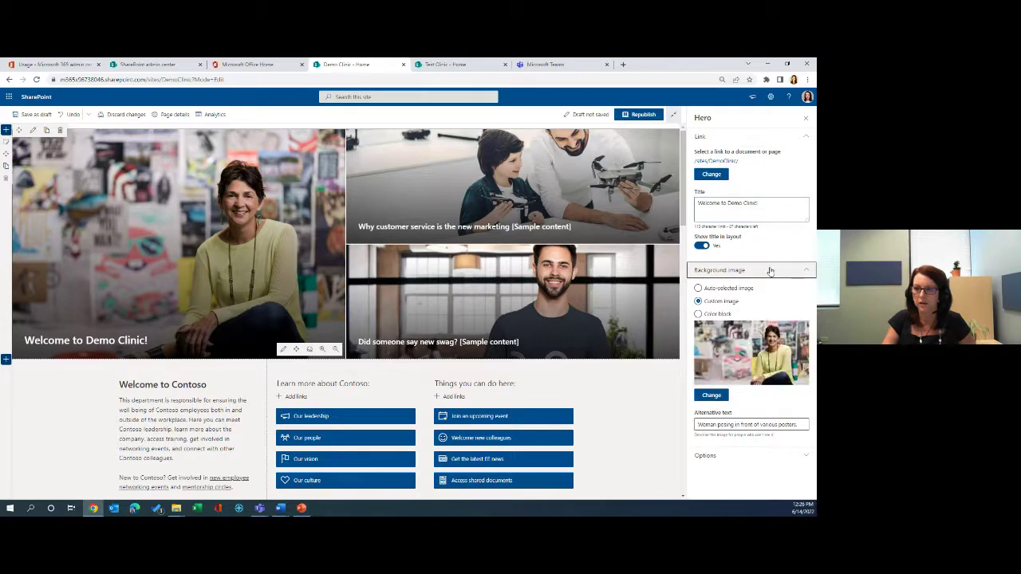
{"action": "left_click", "coordinate": [722, 396]}
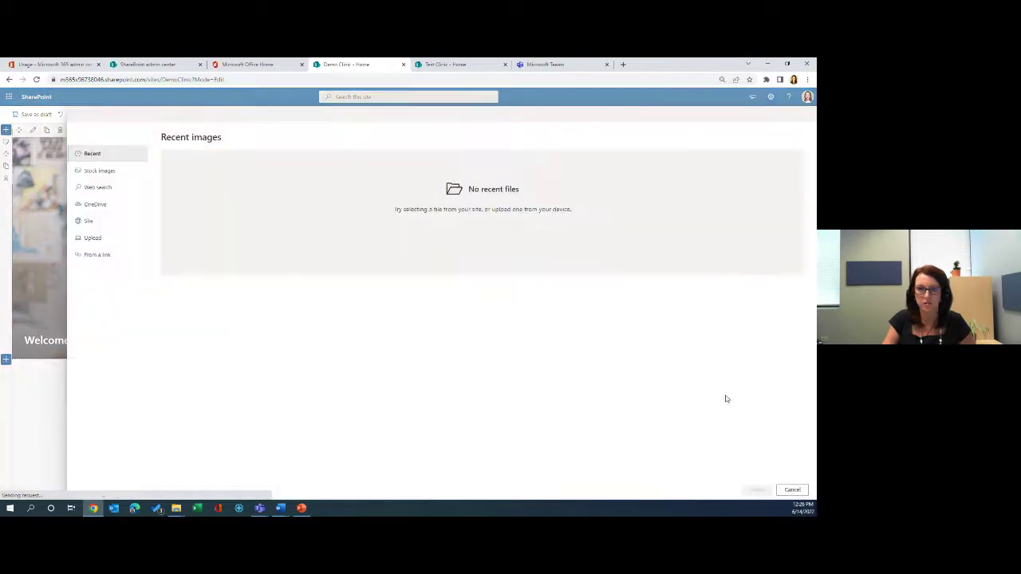
{"action": "left_click", "coordinate": [94, 238]}
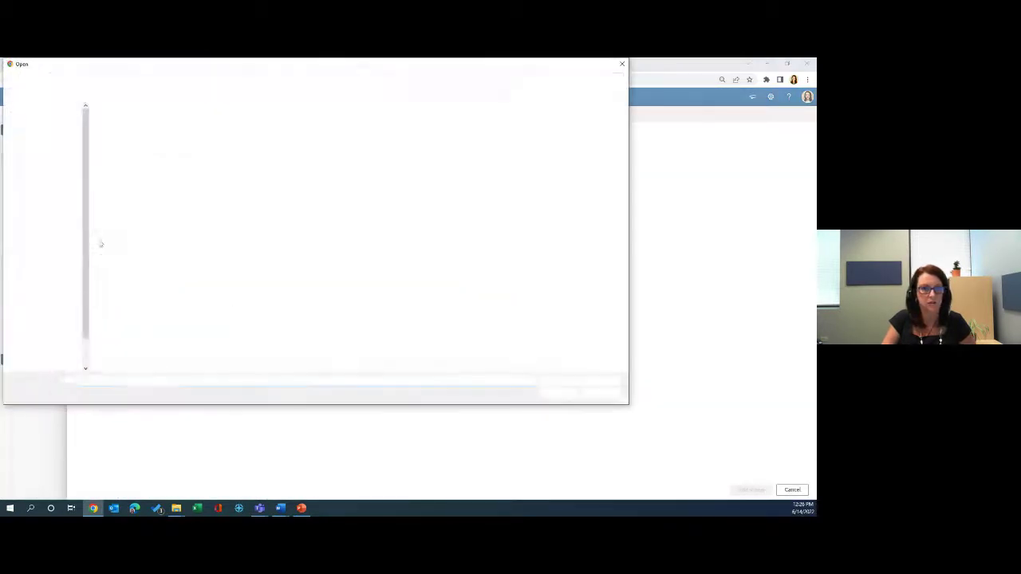
{"action": "double_click", "coordinate": [455, 134]}
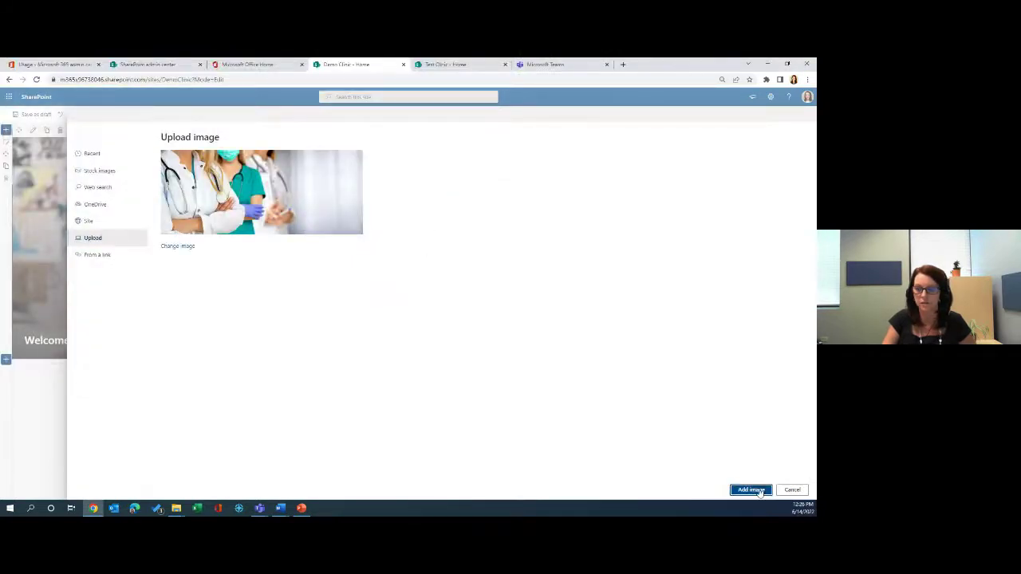
{"action": "left_click", "coordinate": [758, 490]}
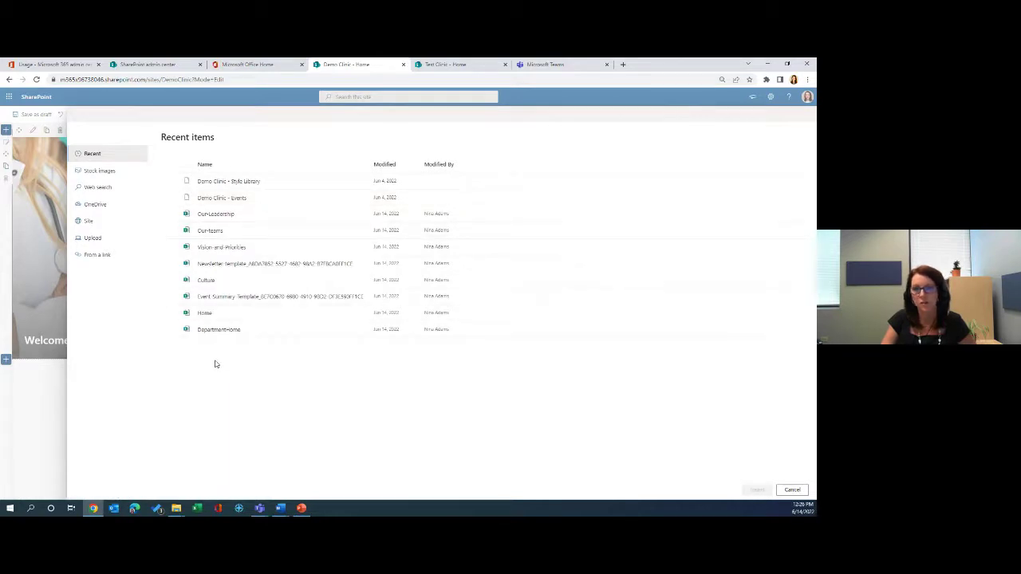
{"action": "left_click", "coordinate": [792, 492]}
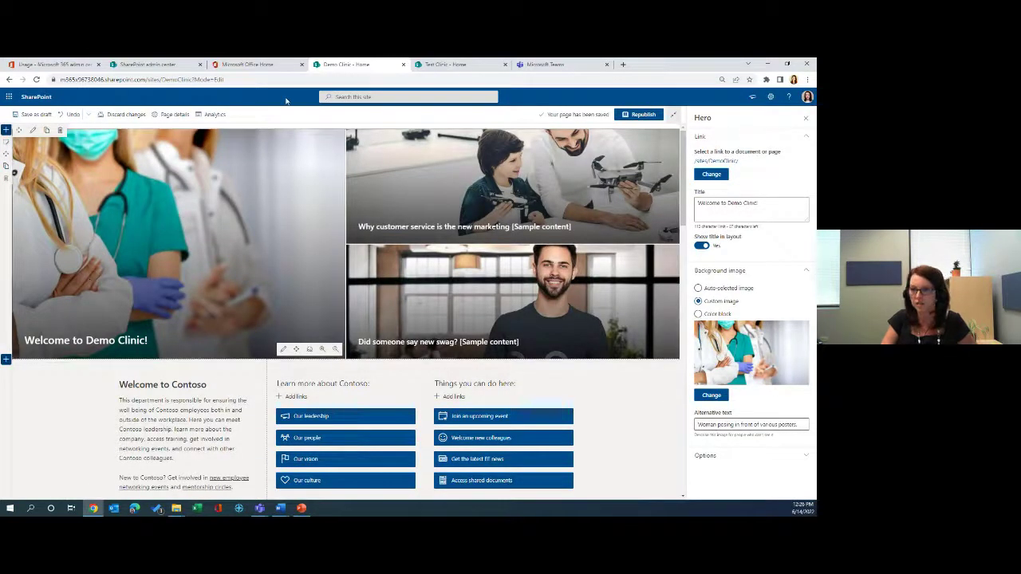
Step: Retitle the top-right drone tile 'New employee? Click here for more resources!'
{"action": "left_click", "coordinate": [473, 182]}
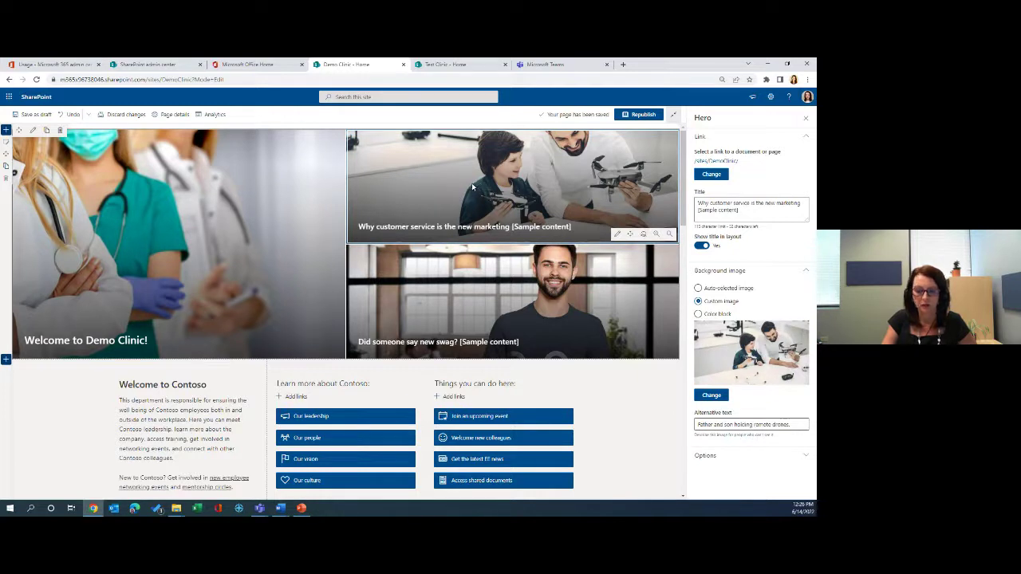
{"action": "left_click", "coordinate": [618, 235]}
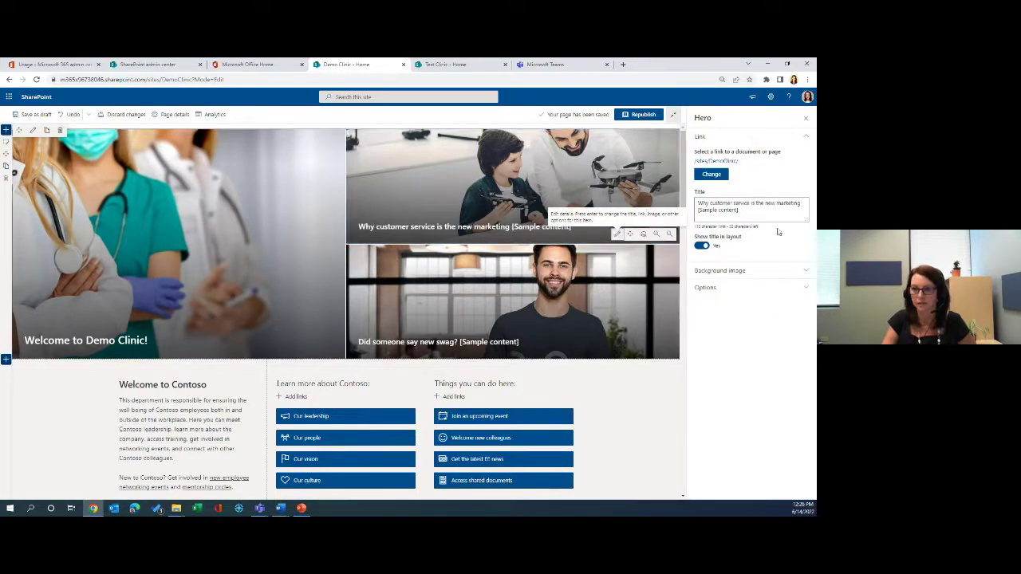
{"action": "left_click_drag", "start_coordinate": [736, 210], "coordinate": [700, 203]}
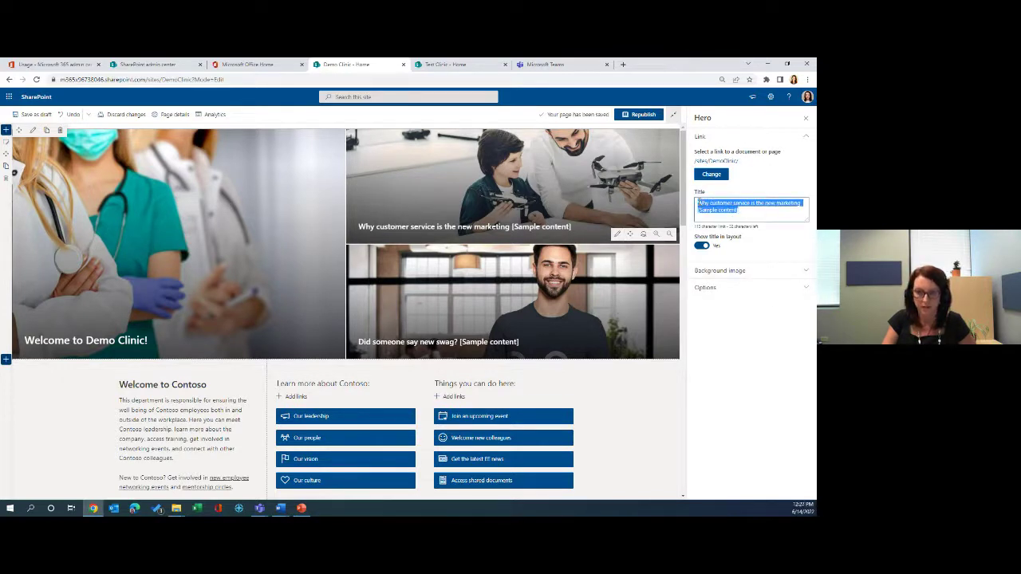
{"action": "type", "text": "New employ"}
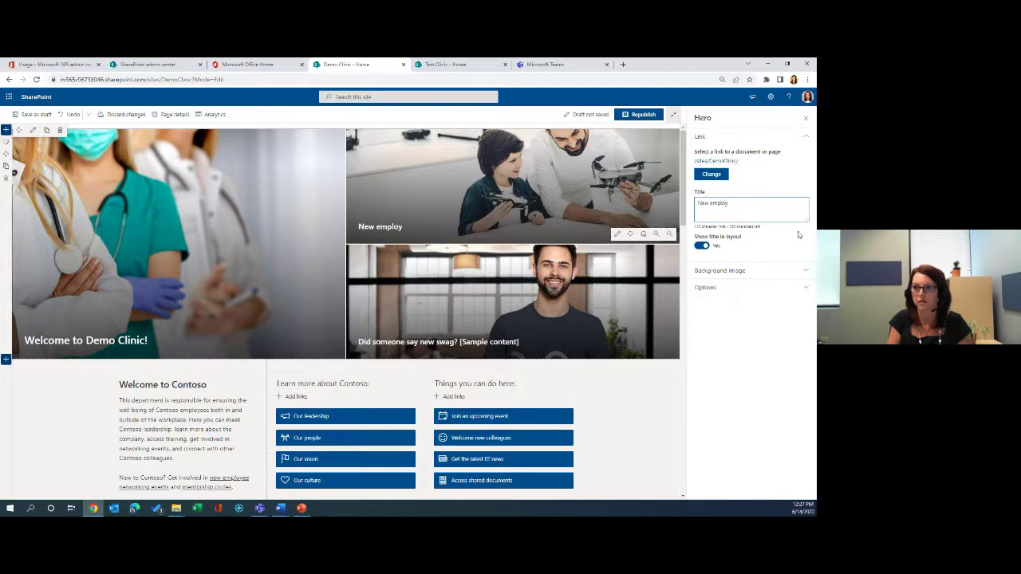
{"action": "type", "text": "ee? Click"}
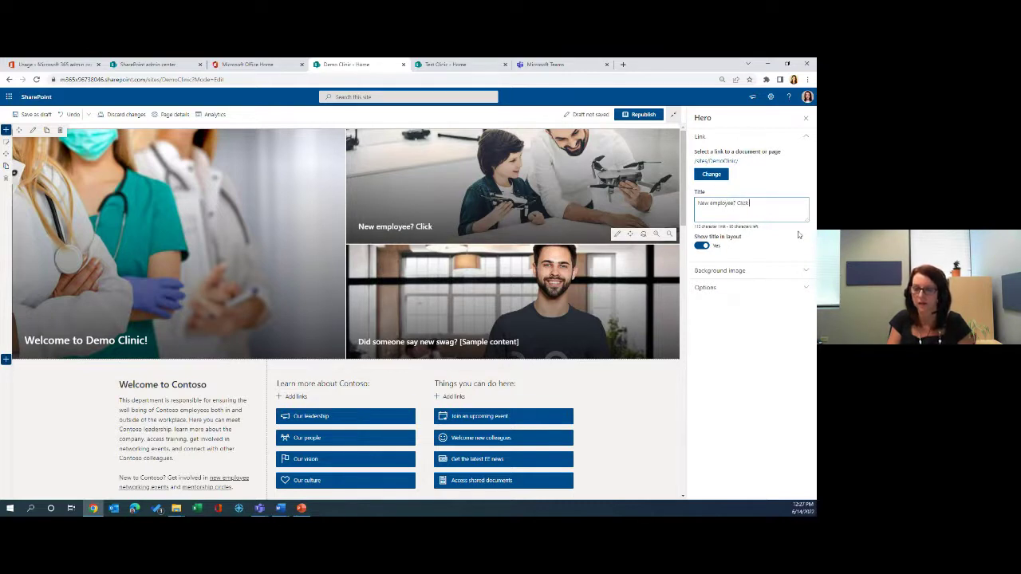
{"action": "type", "text": " here for more resources!"}
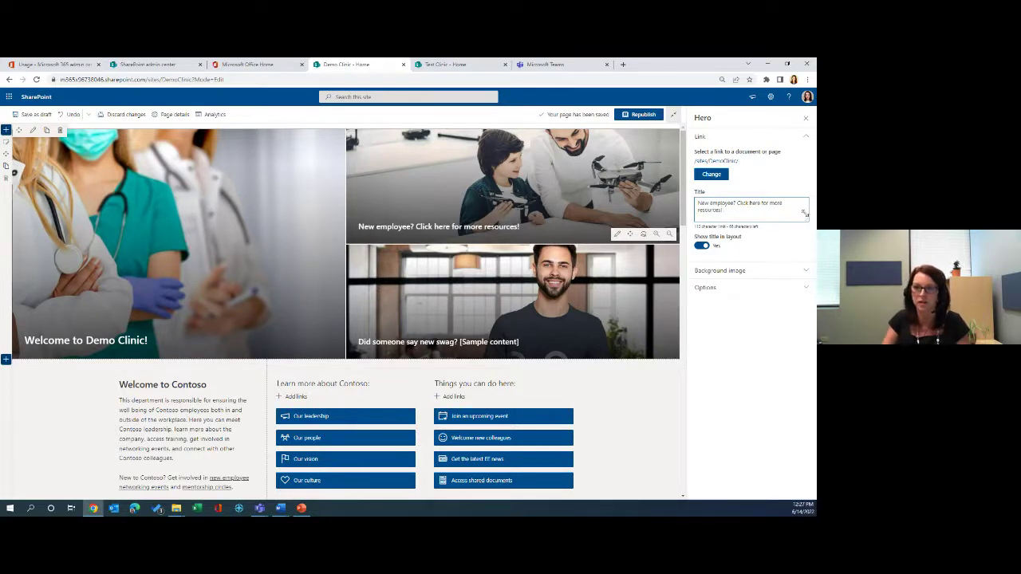
Step: Upload the healthcare photo of a woman in blue scrubs as the tile's background image
{"action": "left_click", "coordinate": [754, 271]}
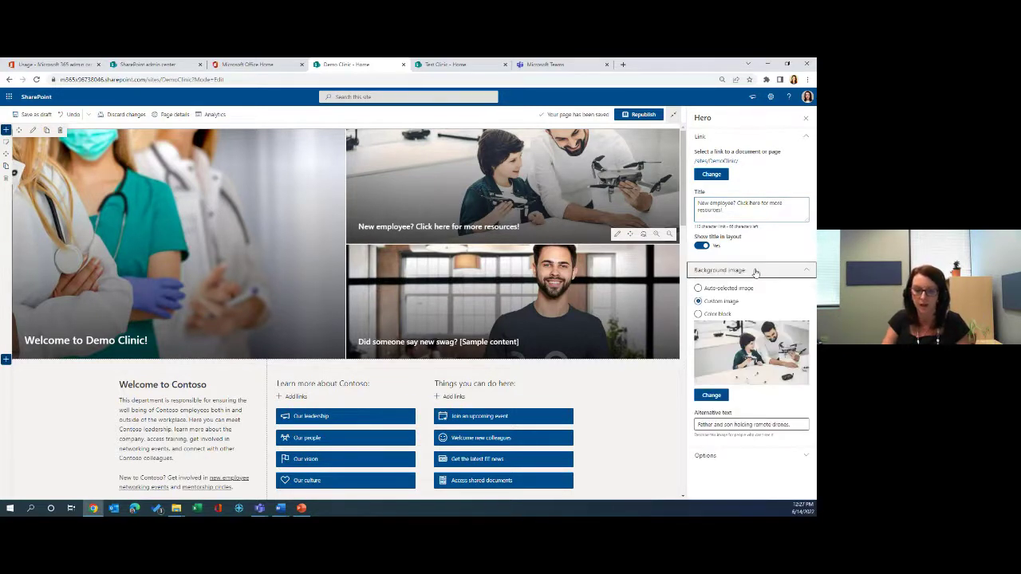
{"action": "left_click", "coordinate": [714, 396]}
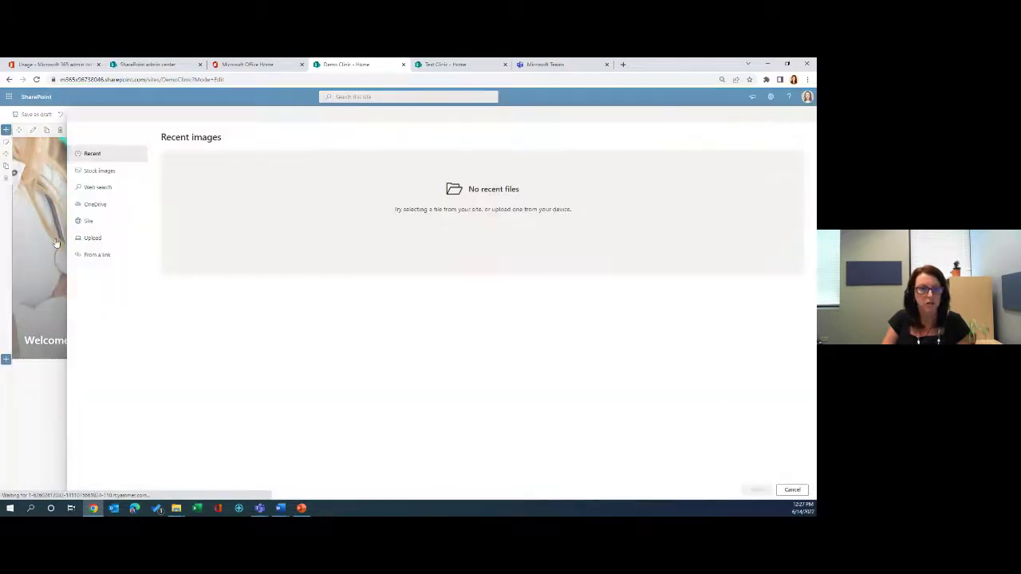
{"action": "left_click", "coordinate": [80, 240]}
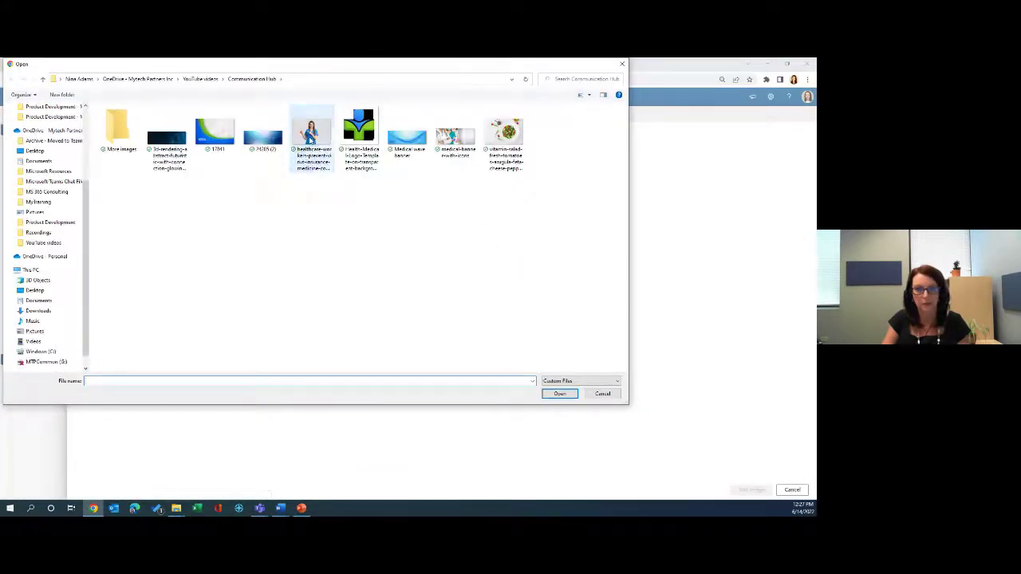
{"action": "double_click", "coordinate": [311, 138]}
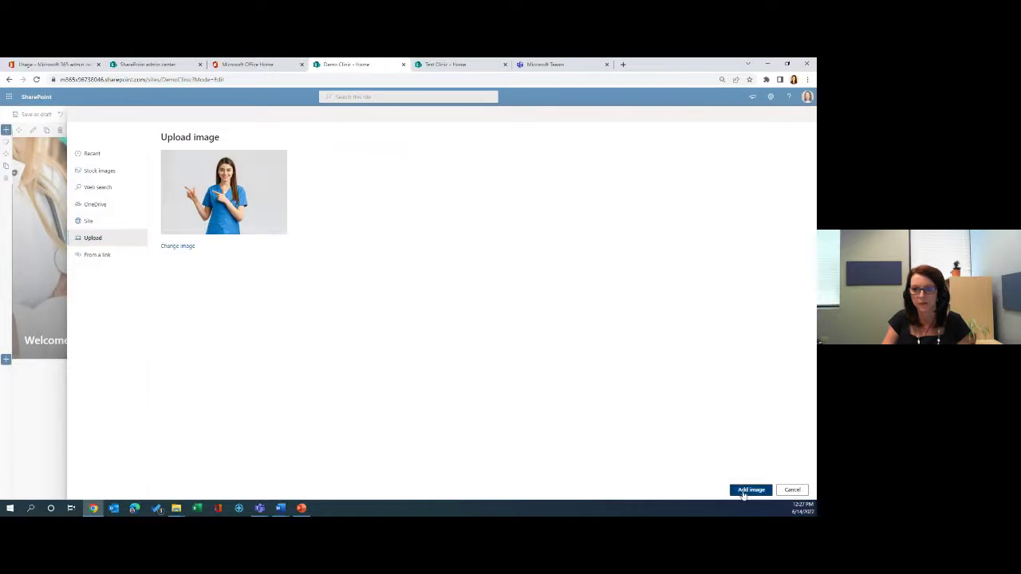
{"action": "left_click", "coordinate": [751, 490]}
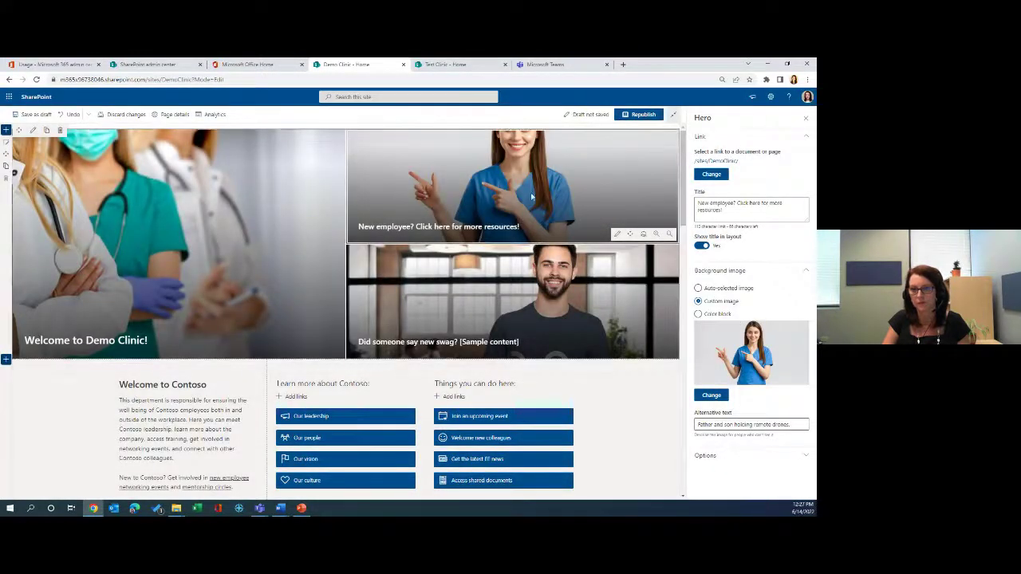
Step: Rename the lower-right swag tile's title to 'Diabetes nutrition training now available.'
{"action": "left_click", "coordinate": [527, 323]}
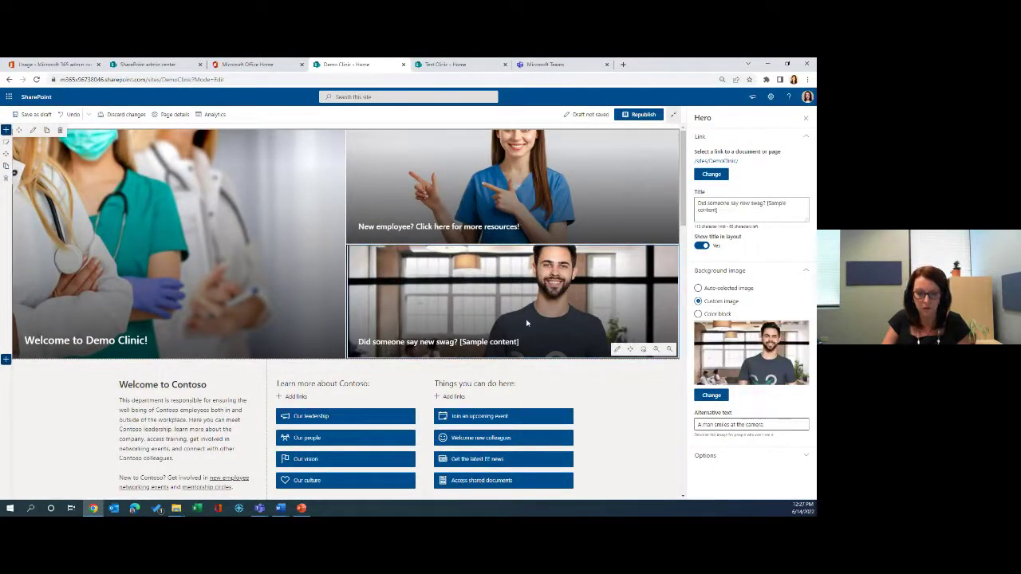
{"action": "left_click", "coordinate": [618, 354]}
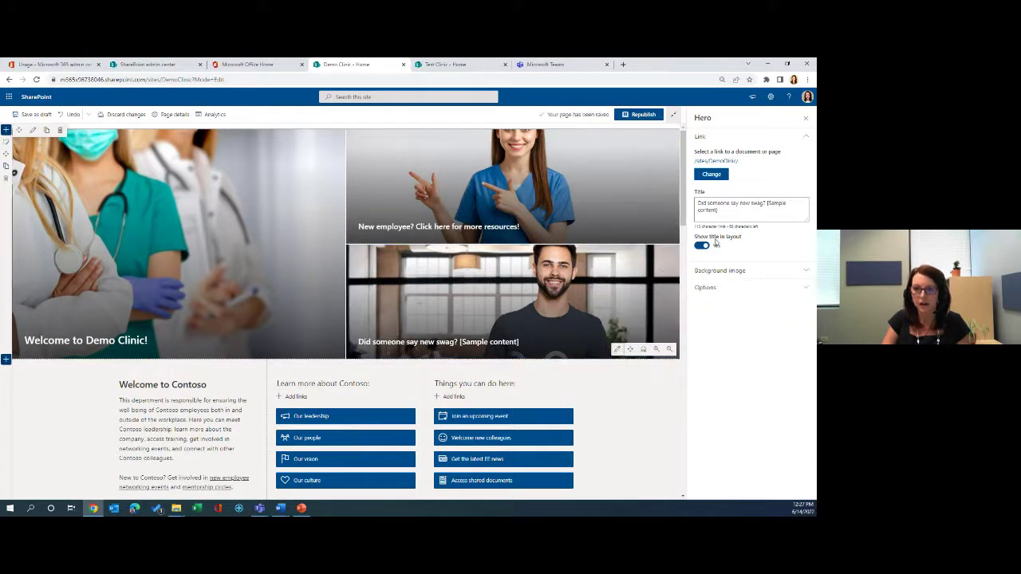
{"action": "left_click_drag", "start_coordinate": [738, 216], "coordinate": [694, 207]}
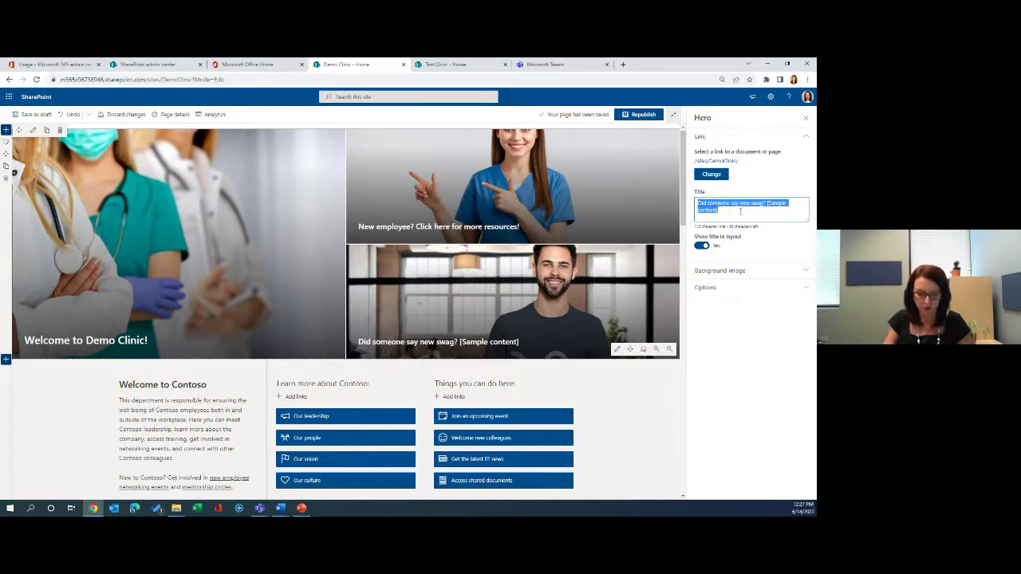
{"action": "type", "text": "O"}
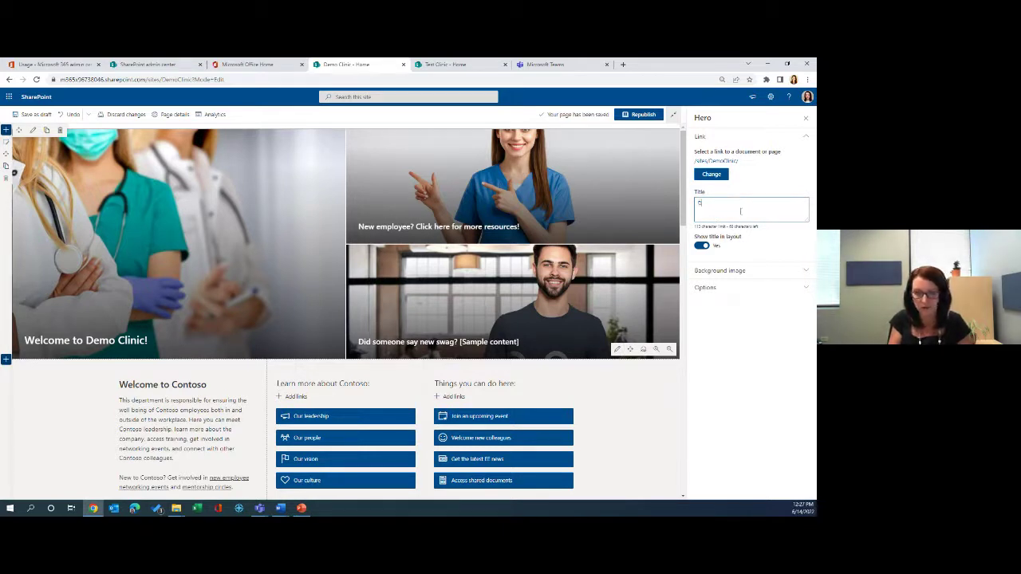
{"action": "type", "text": "iabetes nutr"}
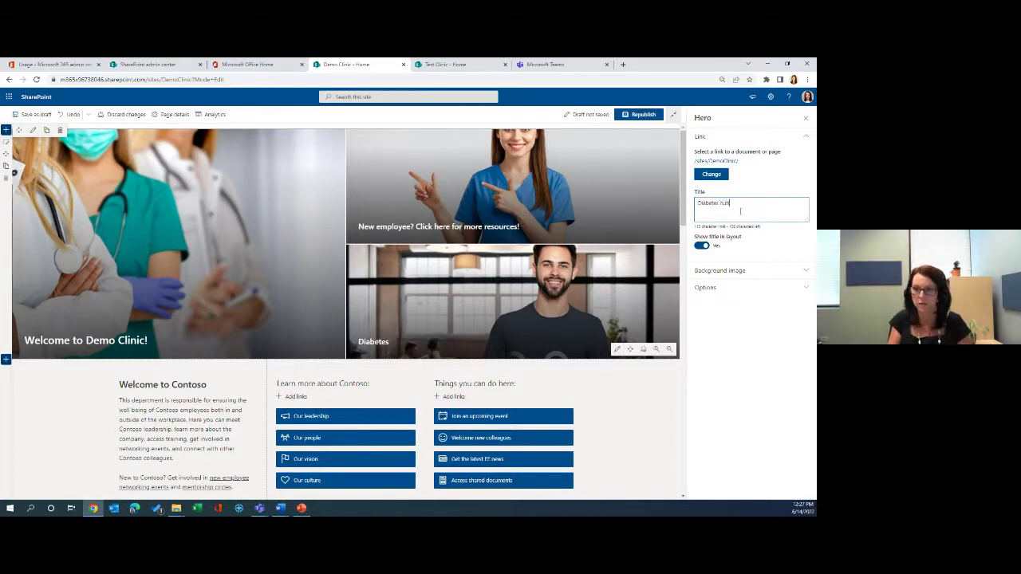
{"action": "type", "text": "ition training now"}
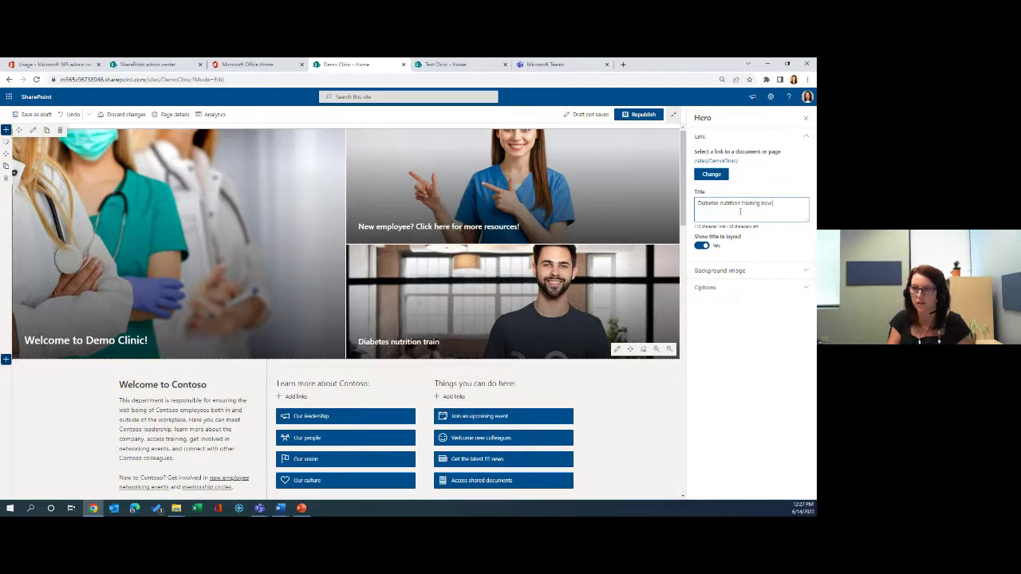
{"action": "type", "text": " available."}
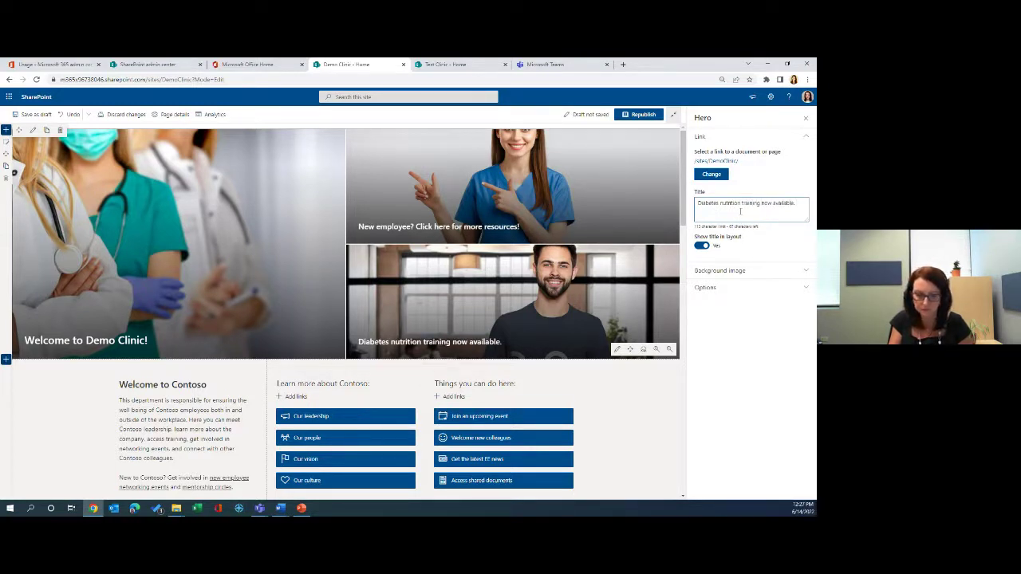
{"action": "left_click", "coordinate": [749, 270]}
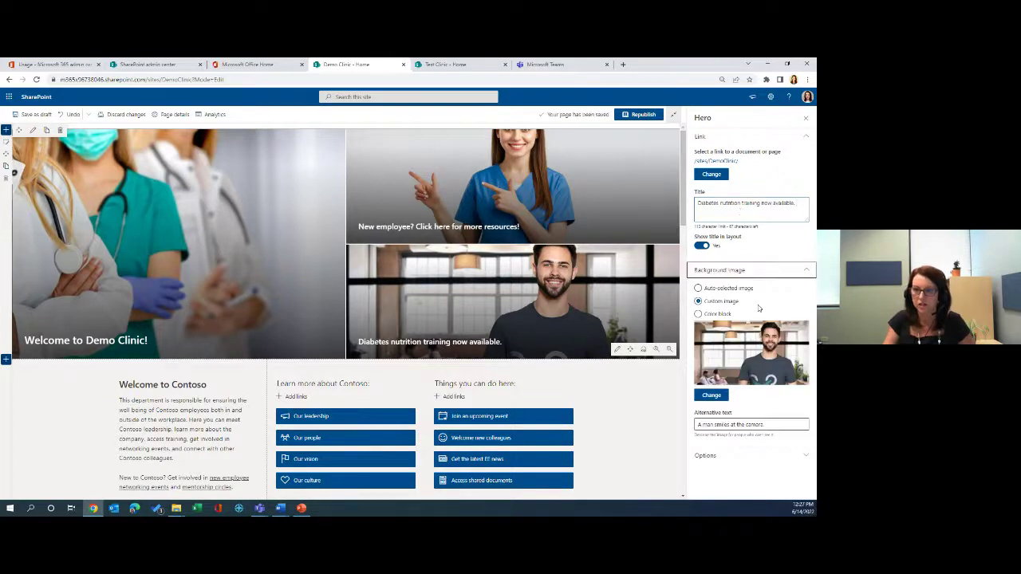
Step: Set the tile background to the green salad bowl stock photo found by searching 'healthy food'
{"action": "left_click", "coordinate": [724, 401]}
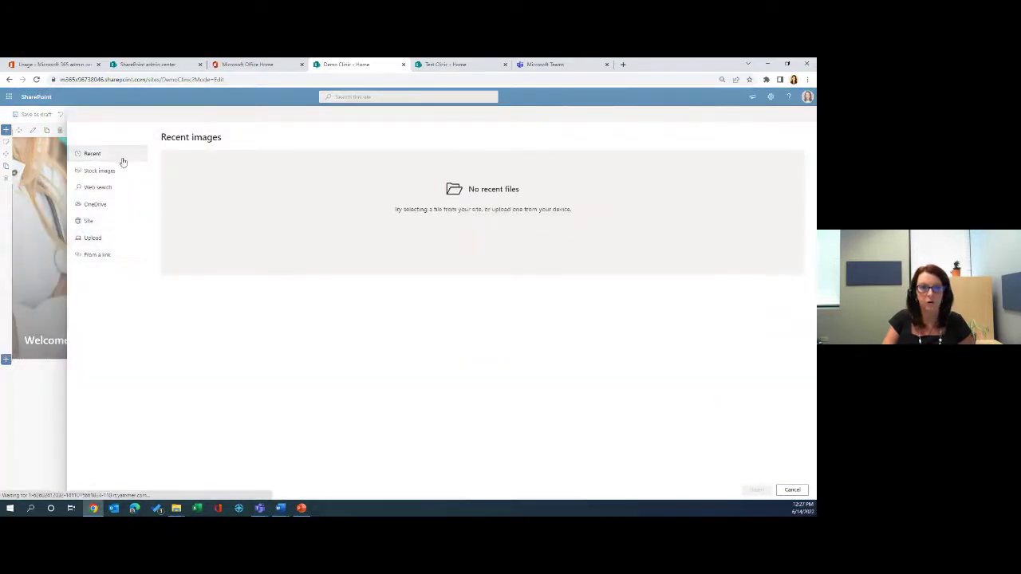
{"action": "left_click", "coordinate": [103, 171]}
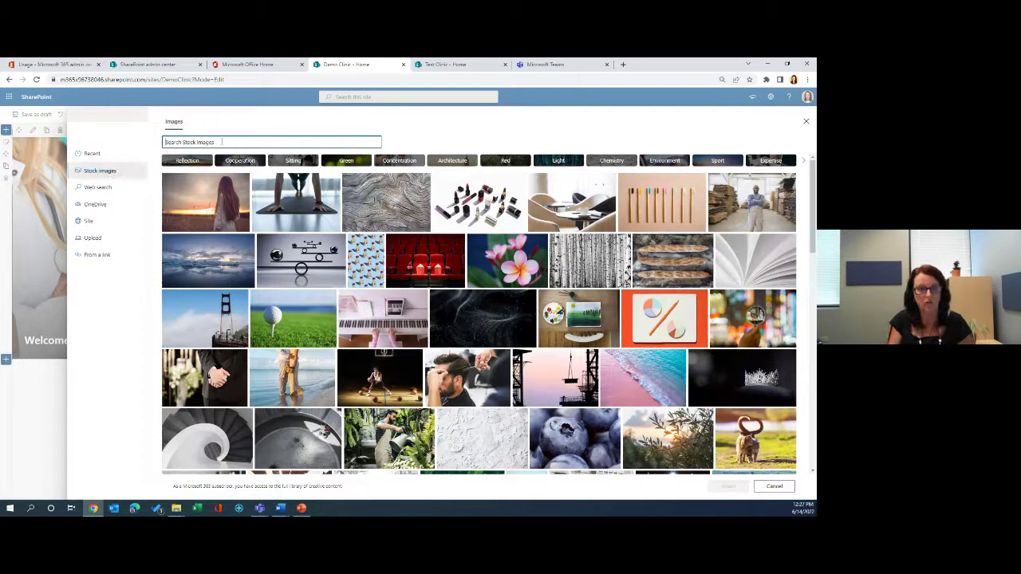
{"action": "type", "text": "healthy"}
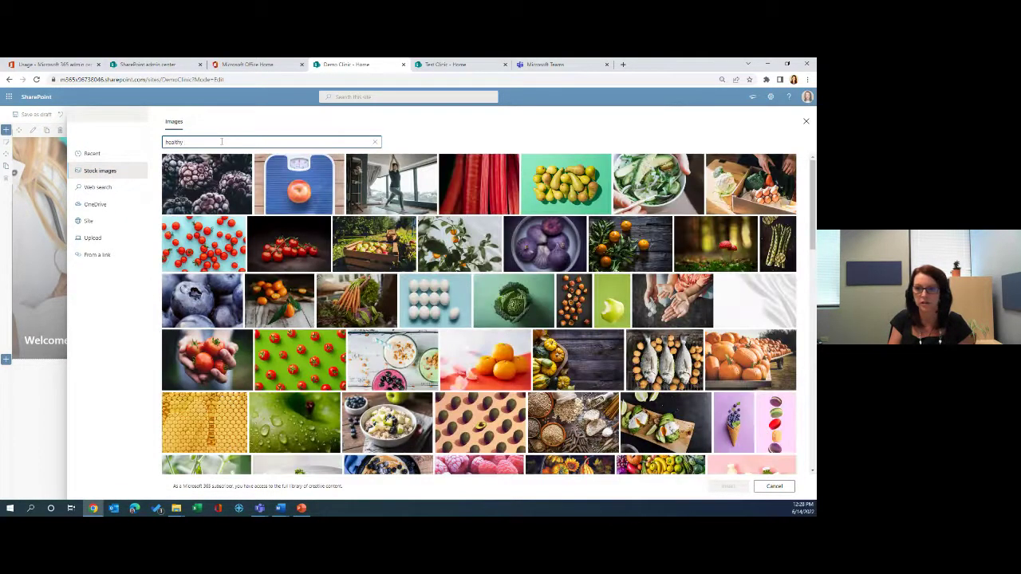
{"action": "type", "text": " food"}
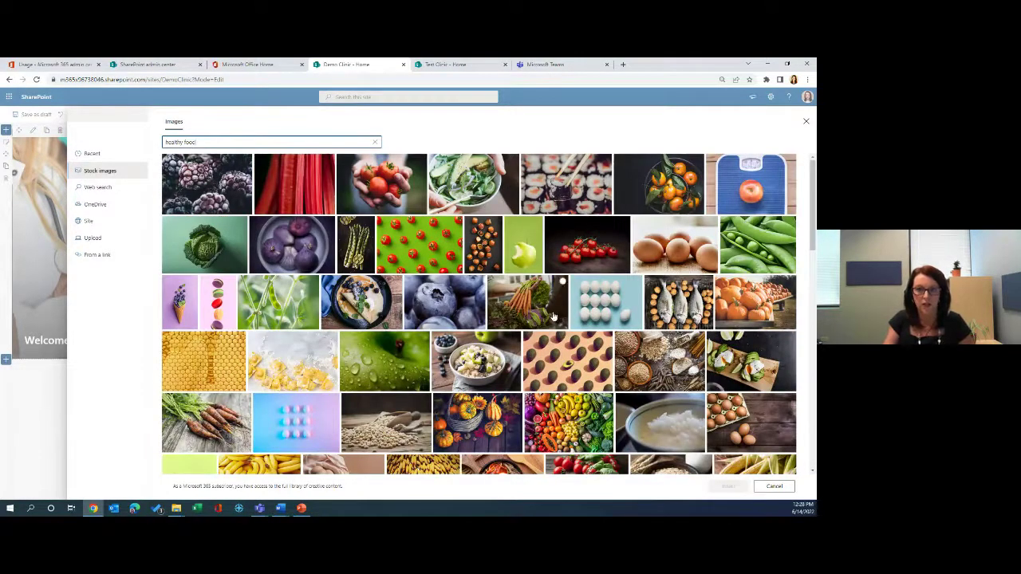
{"action": "scroll", "coordinate": [553, 316], "scroll_direction": "down", "scroll_amount": 3}
{"action": "scroll", "coordinate": [558, 303], "scroll_direction": "down", "scroll_amount": 5}
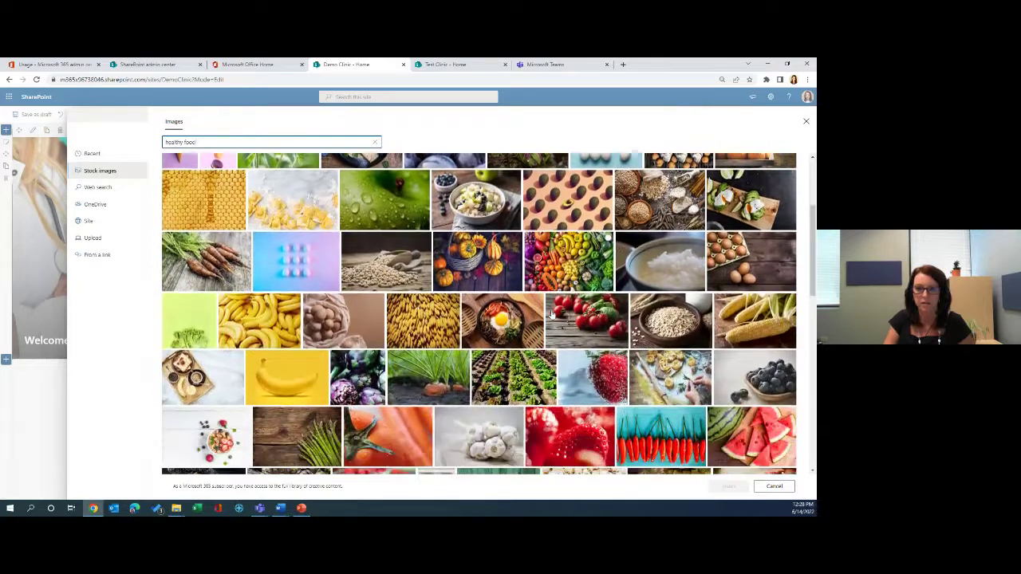
{"action": "scroll", "coordinate": [552, 353], "scroll_direction": "down", "scroll_amount": 5}
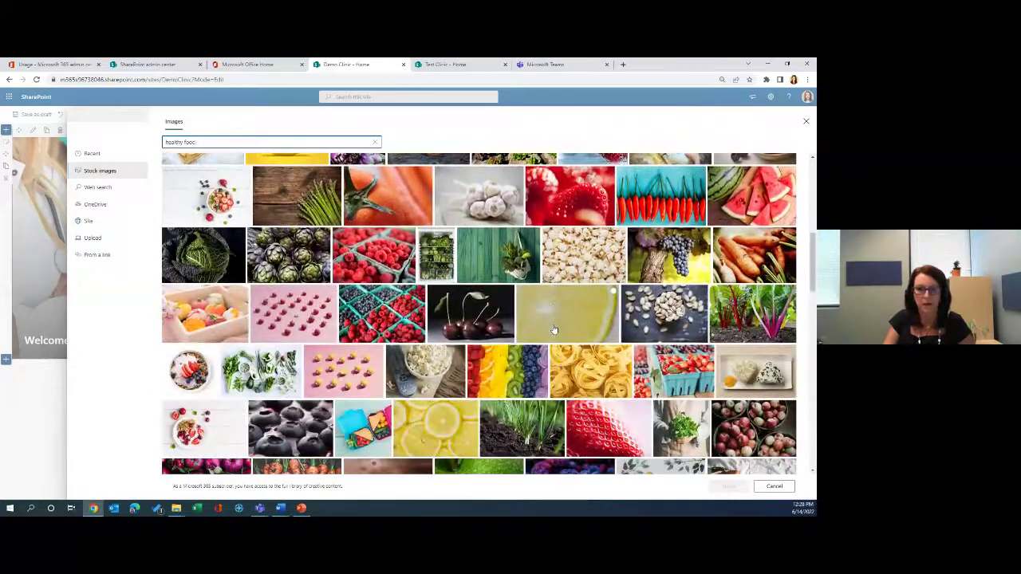
{"action": "scroll", "coordinate": [550, 322], "scroll_direction": "up", "scroll_amount": 10}
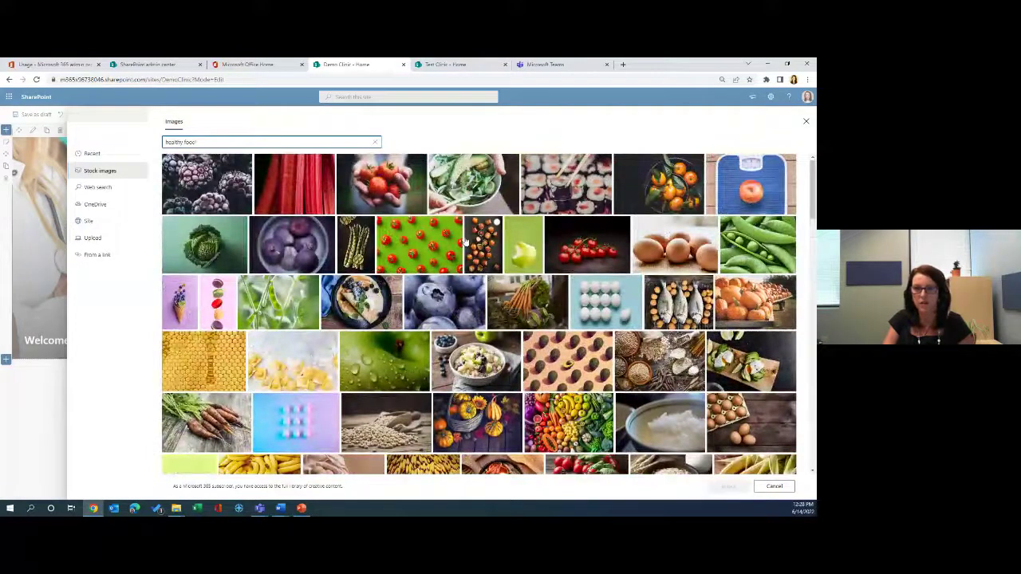
{"action": "left_click", "coordinate": [469, 192]}
{"action": "left_click", "coordinate": [733, 486]}
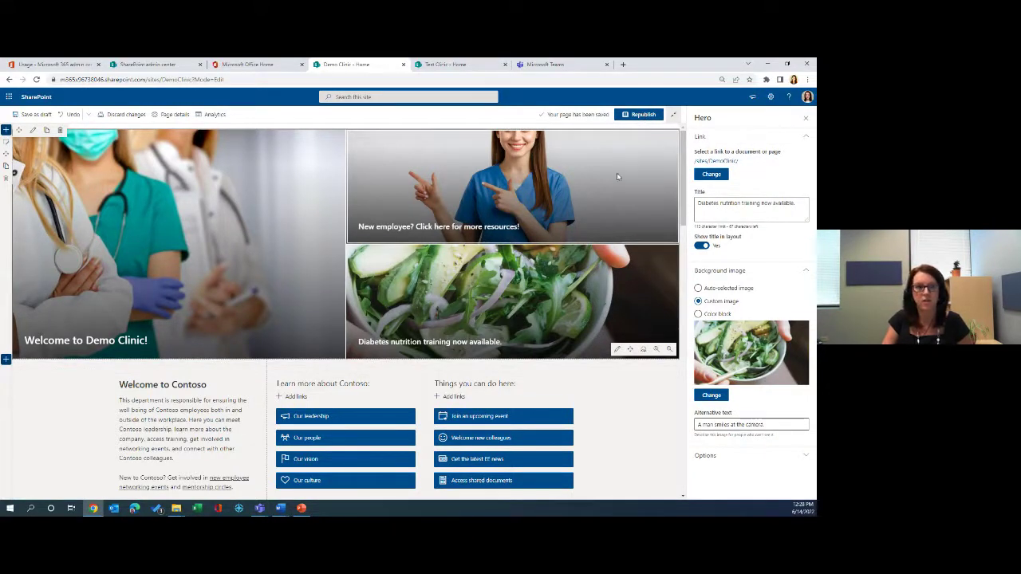
Step: Republish the home page, then review its version history from Page details and close it
{"action": "left_click", "coordinate": [645, 116]}
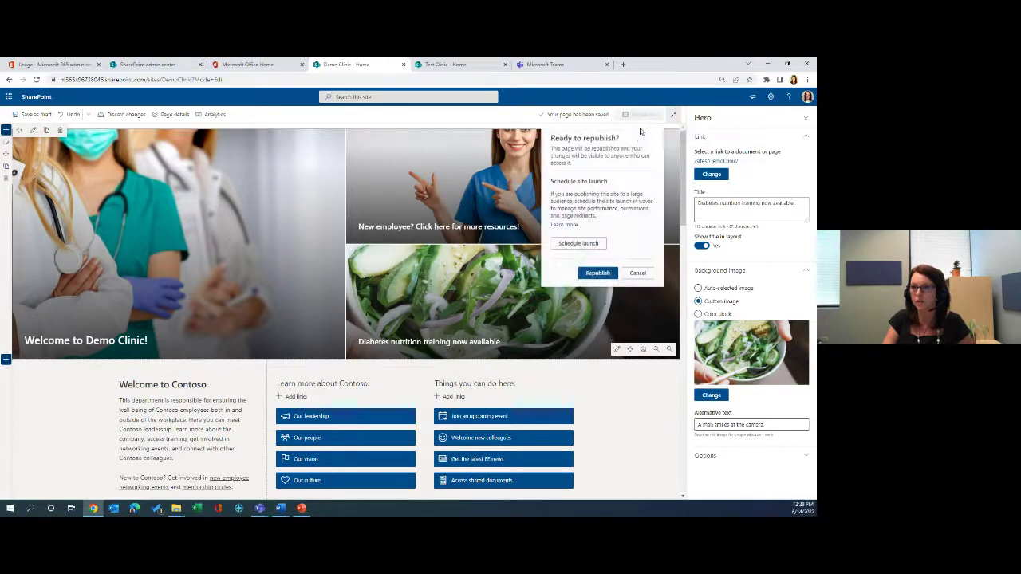
{"action": "left_click", "coordinate": [599, 273]}
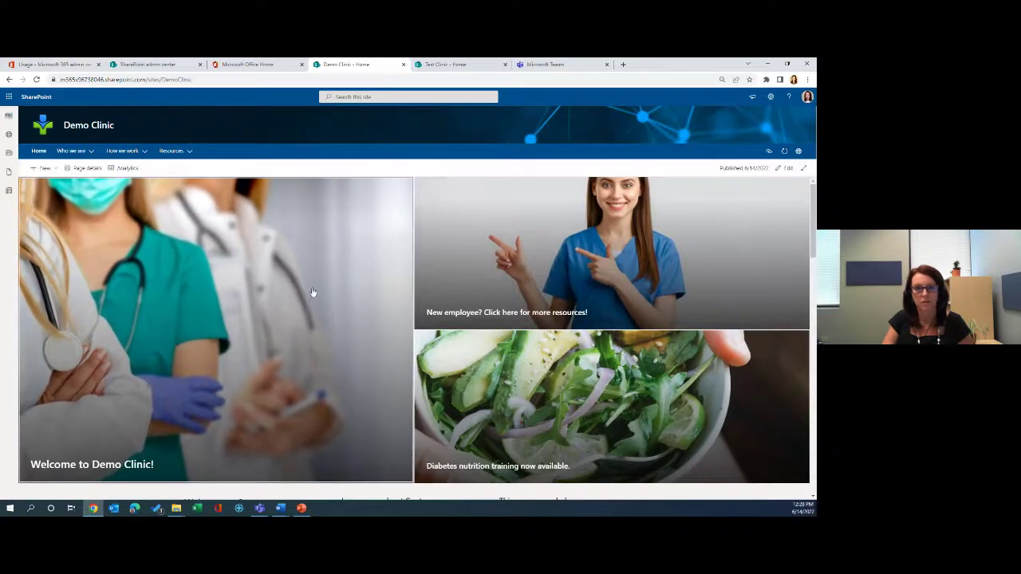
{"action": "left_click", "coordinate": [82, 170]}
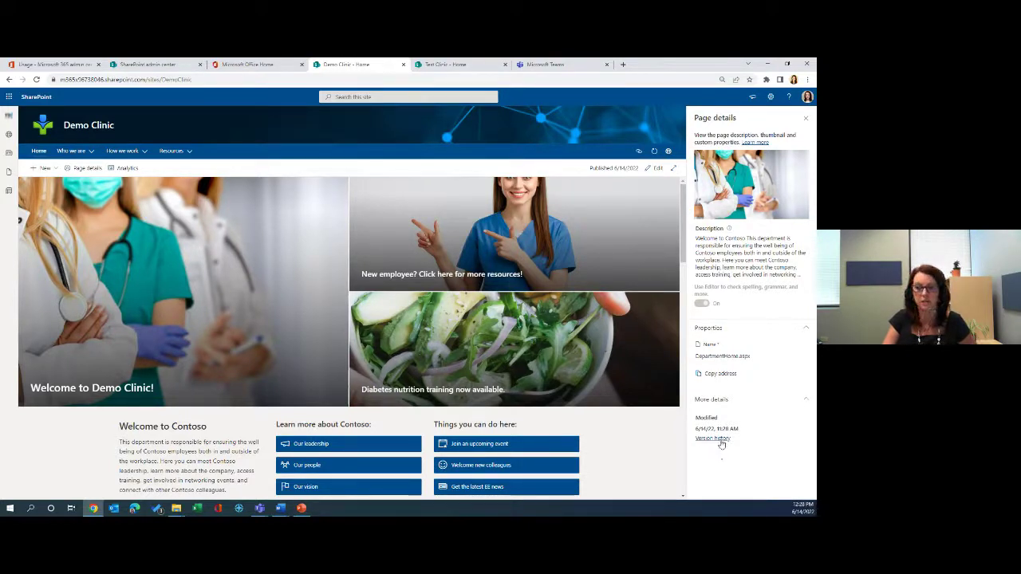
{"action": "left_click", "coordinate": [721, 439]}
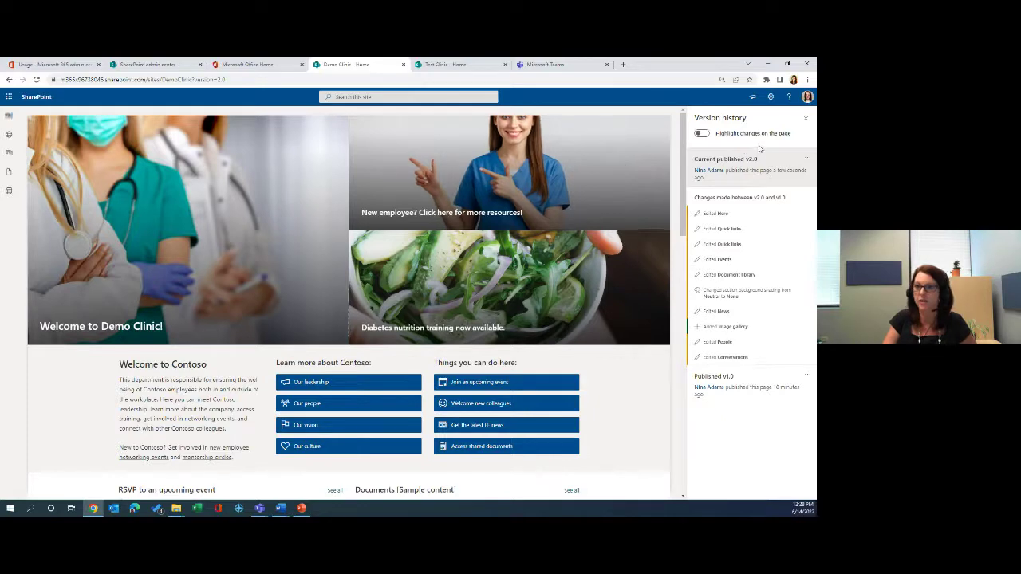
{"action": "left_click", "coordinate": [807, 120]}
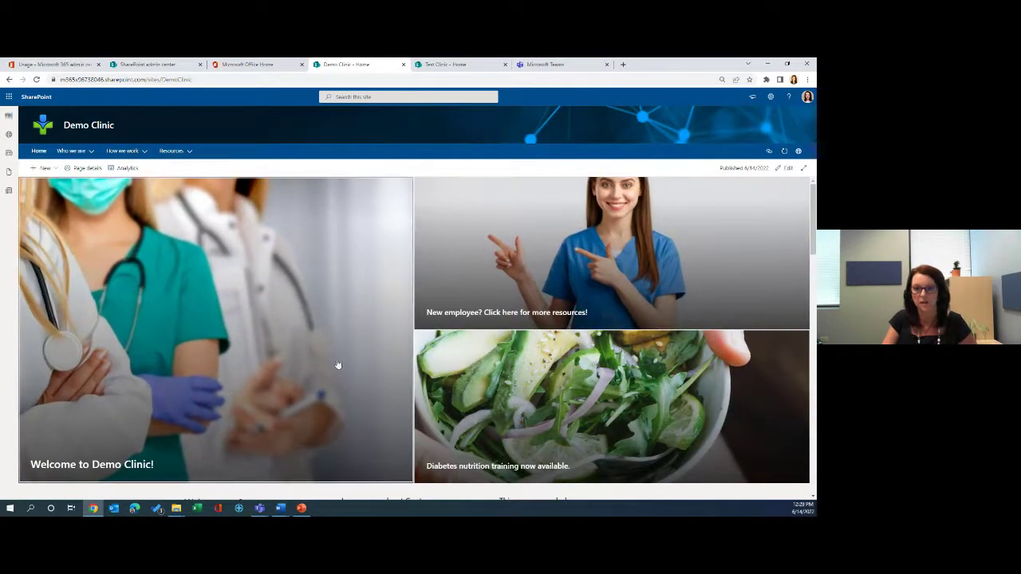
Step: Add an upcoming event titled 'Medical Conference' on June 21, ending at 1:00 PM
{"action": "scroll", "coordinate": [325, 375], "scroll_direction": "down", "scroll_amount": 3}
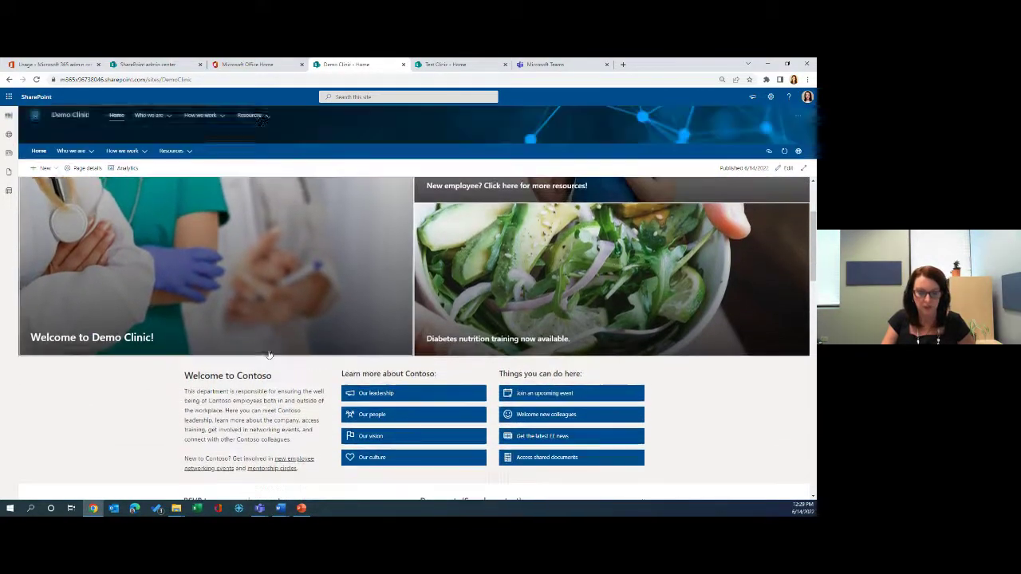
{"action": "scroll", "coordinate": [269, 350], "scroll_direction": "down", "scroll_amount": 3}
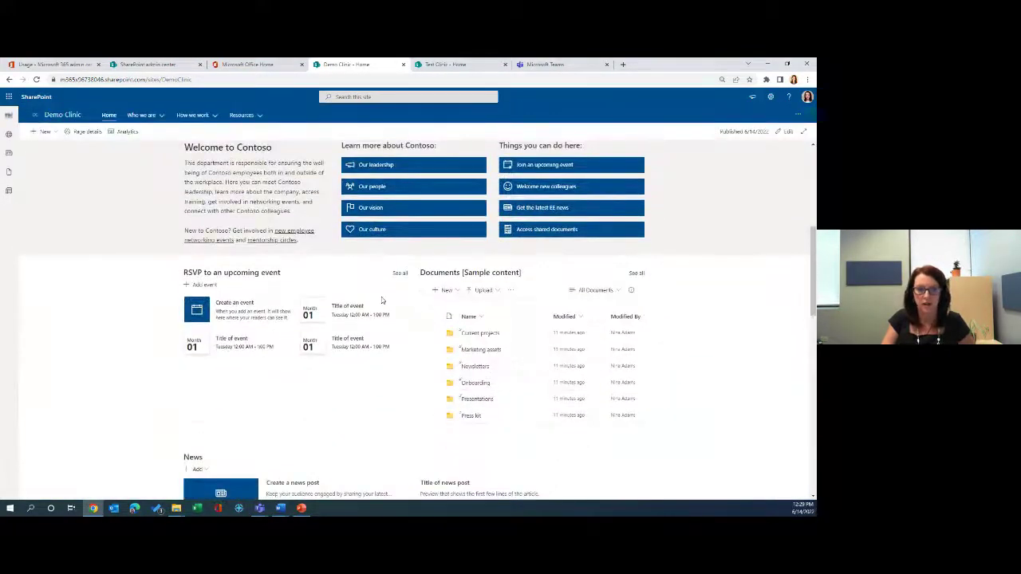
{"action": "left_click", "coordinate": [209, 287]}
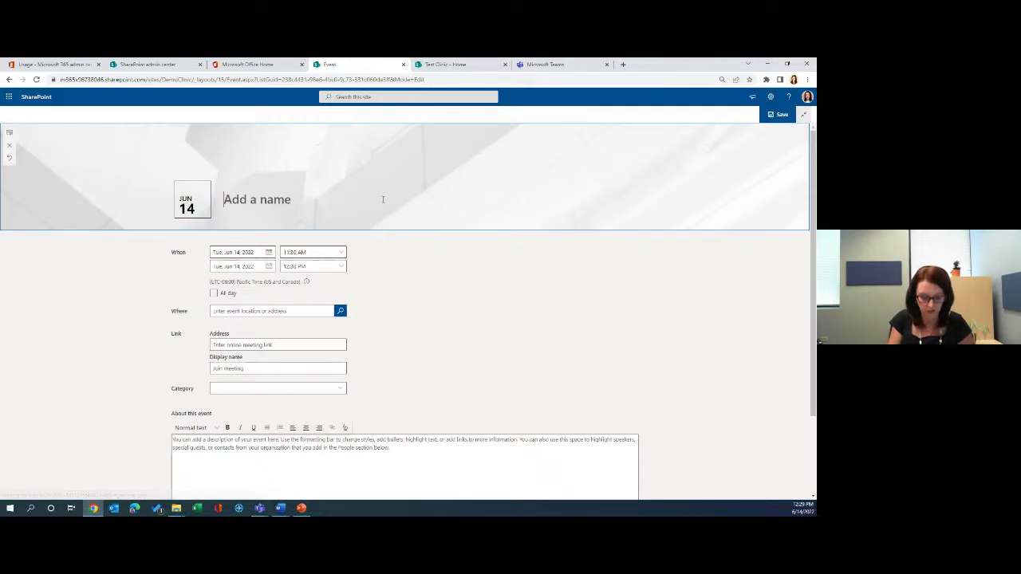
{"action": "type", "text": "Medical Conference"}
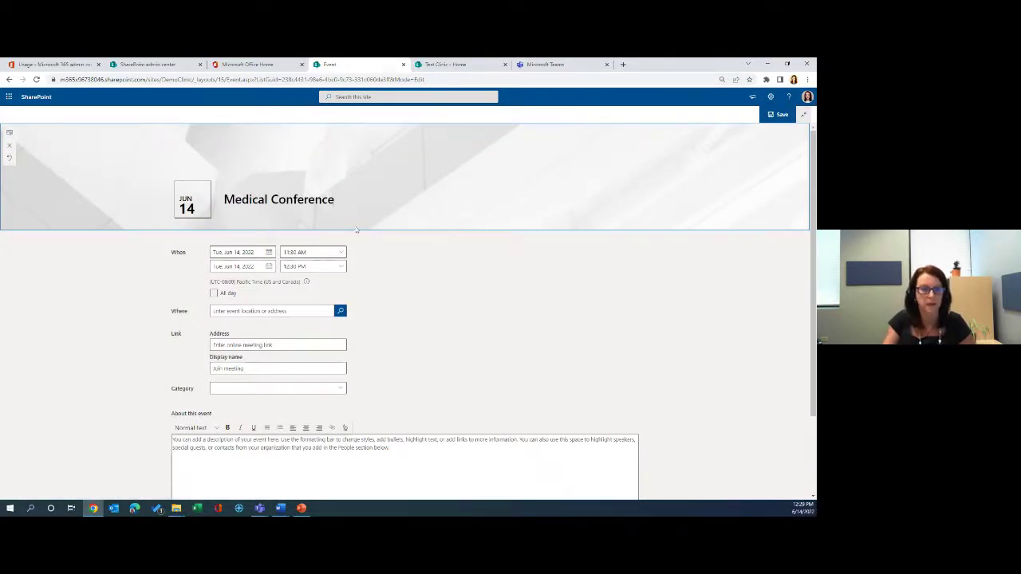
{"action": "left_click", "coordinate": [269, 252]}
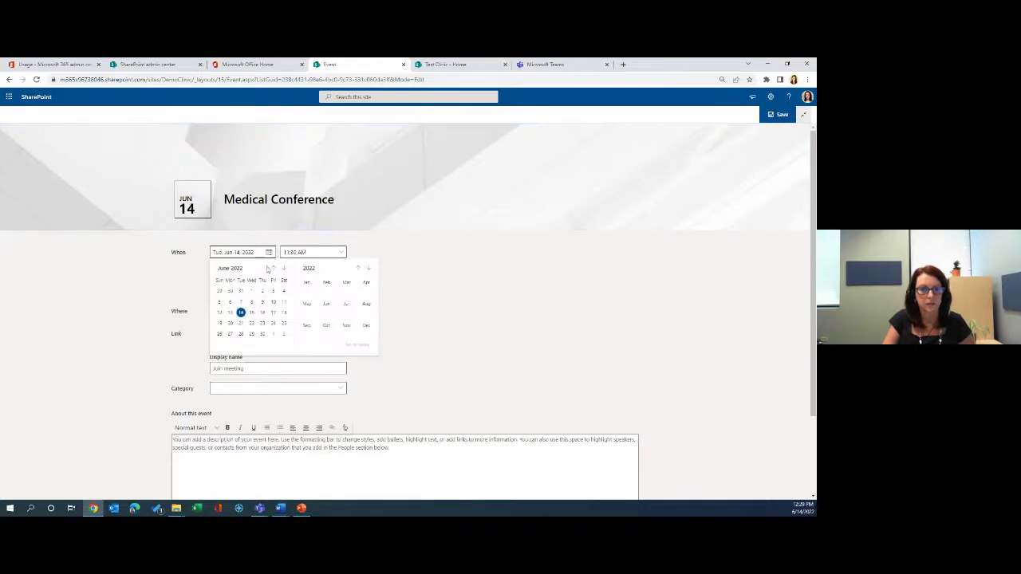
{"action": "left_click", "coordinate": [241, 323]}
{"action": "left_click", "coordinate": [341, 266]}
{"action": "left_click", "coordinate": [317, 381]}
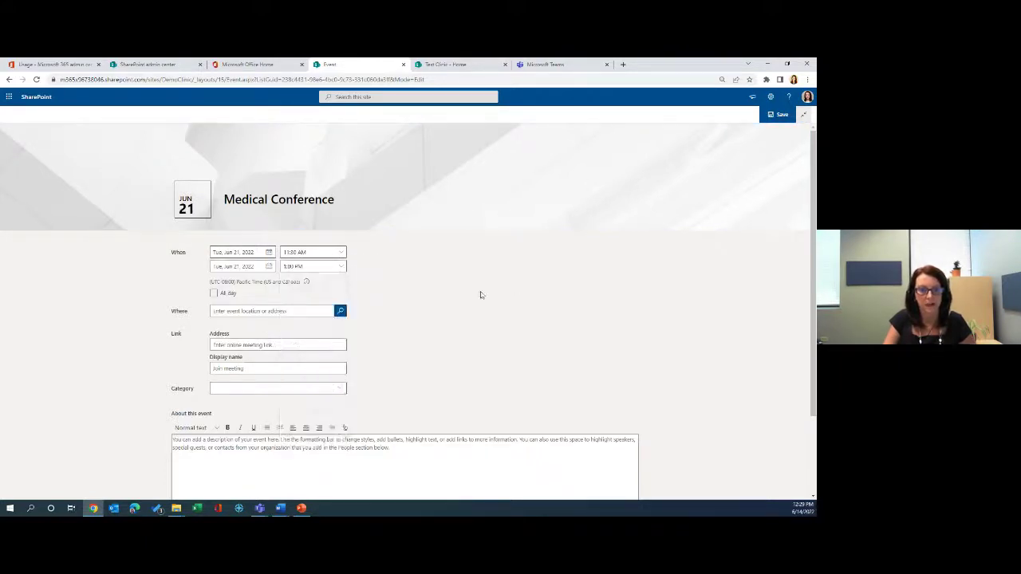
Step: Open the event's header image picker, briefly try a local upload, then close the picker
{"action": "mouse_move", "coordinate": [82, 178]}
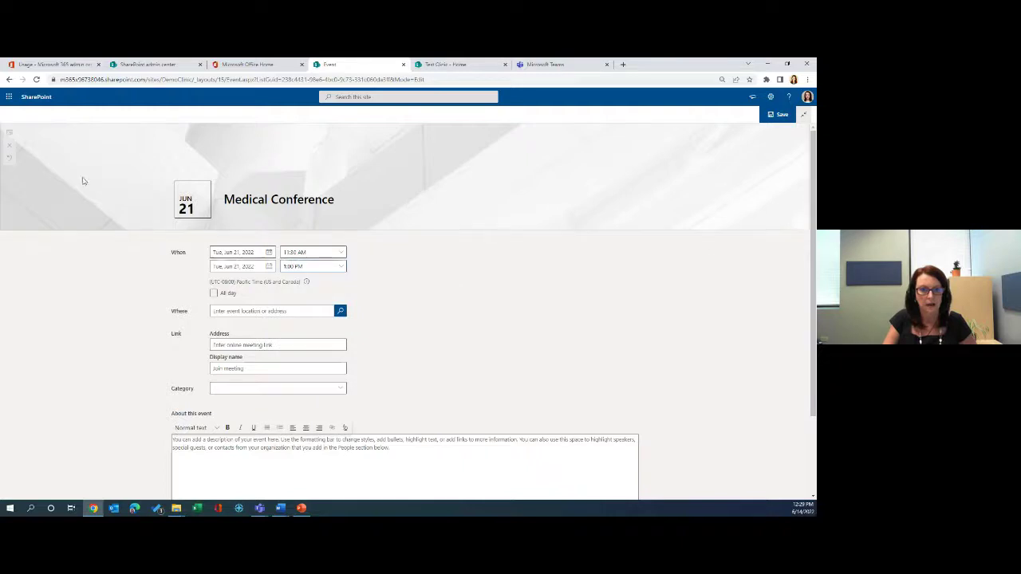
{"action": "left_click", "coordinate": [9, 133]}
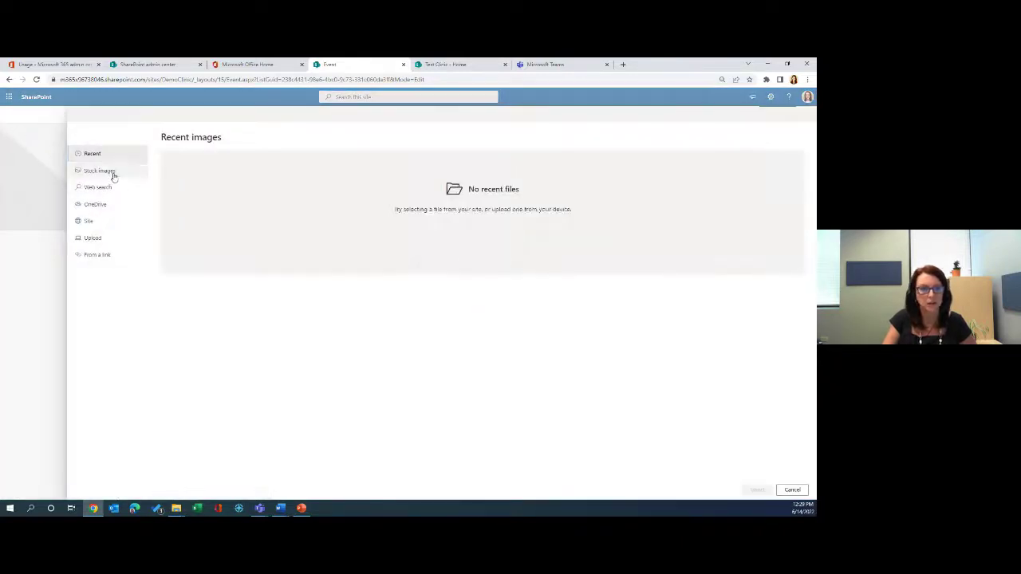
{"action": "left_click", "coordinate": [114, 170]}
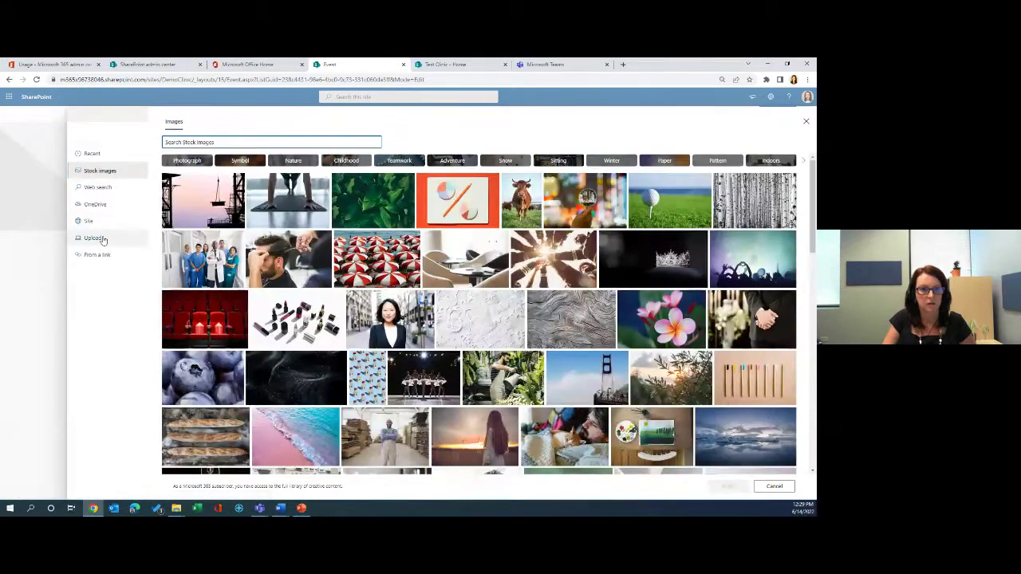
{"action": "left_click", "coordinate": [97, 238]}
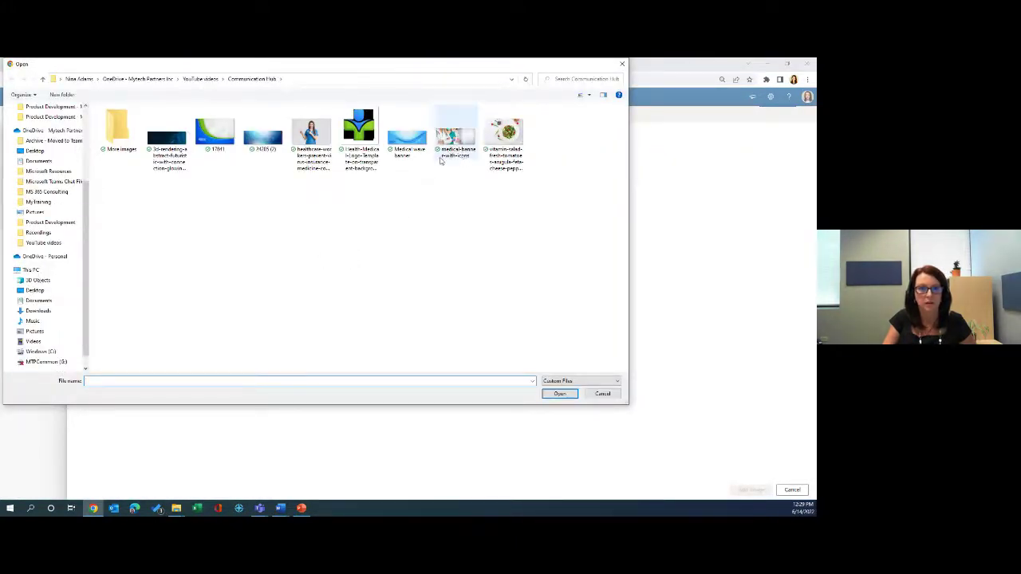
{"action": "left_click", "coordinate": [604, 394]}
{"action": "left_click", "coordinate": [105, 170]}
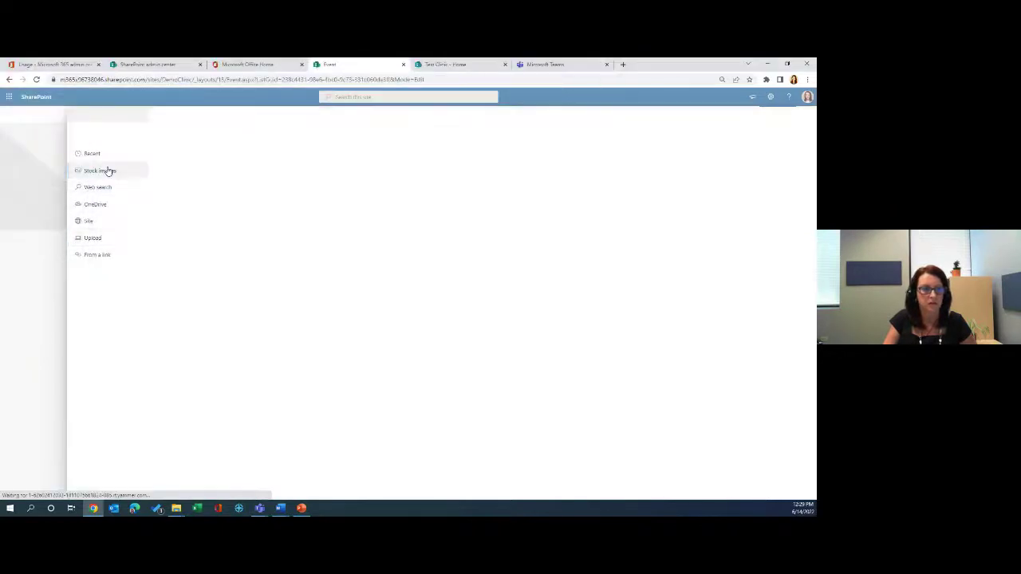
{"action": "key", "text": "Escape"}
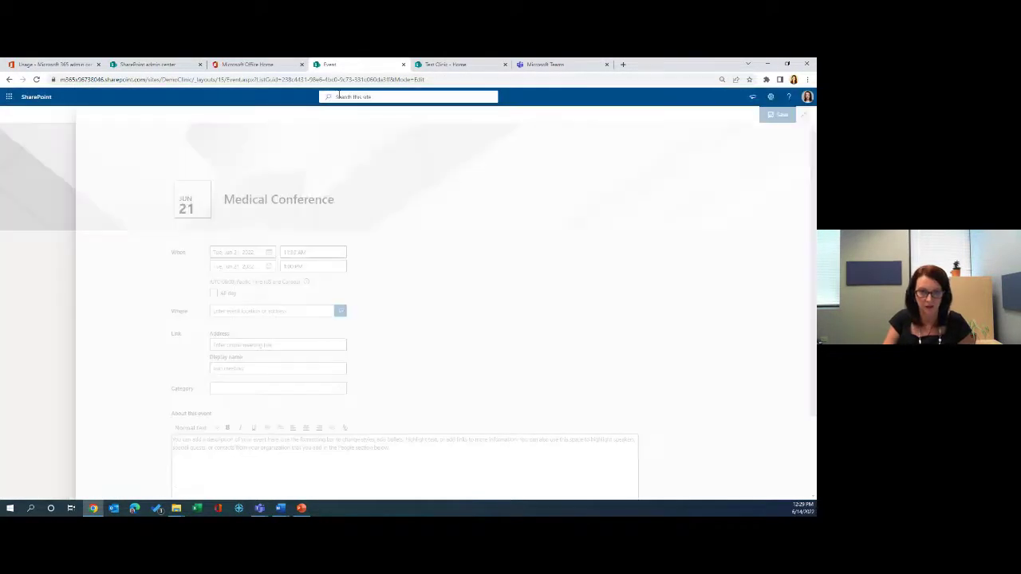
Step: Insert the teal stethoscope stock image found with 'healthcare' as the banner and save the event
{"action": "left_click", "coordinate": [9, 134]}
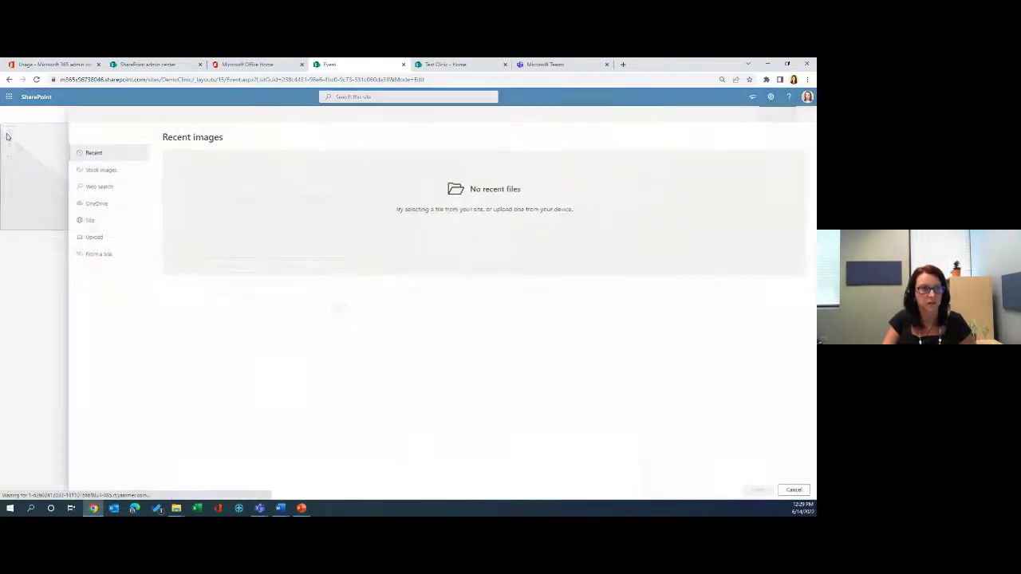
{"action": "left_click", "coordinate": [95, 170]}
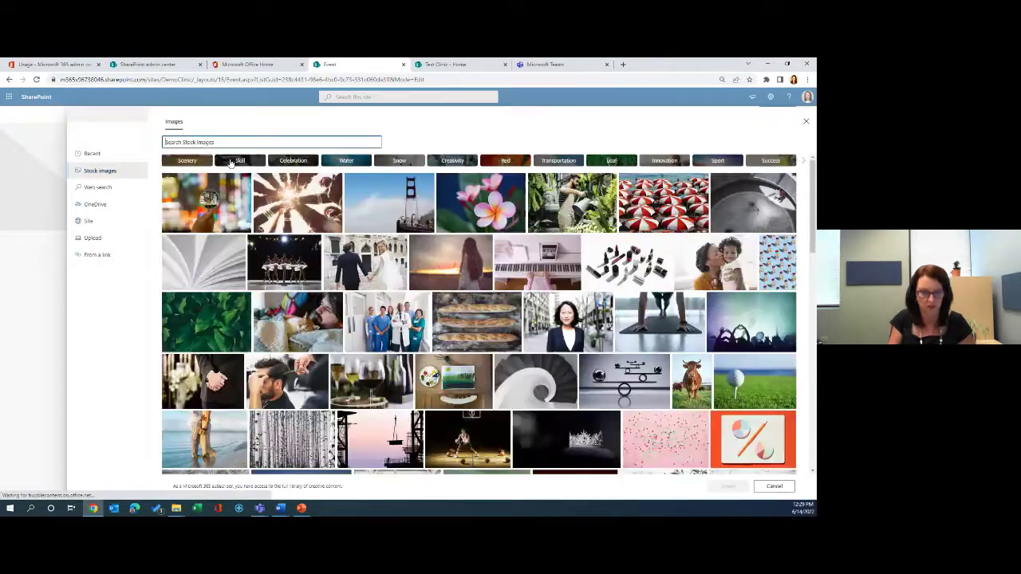
{"action": "type", "text": "healthcare"}
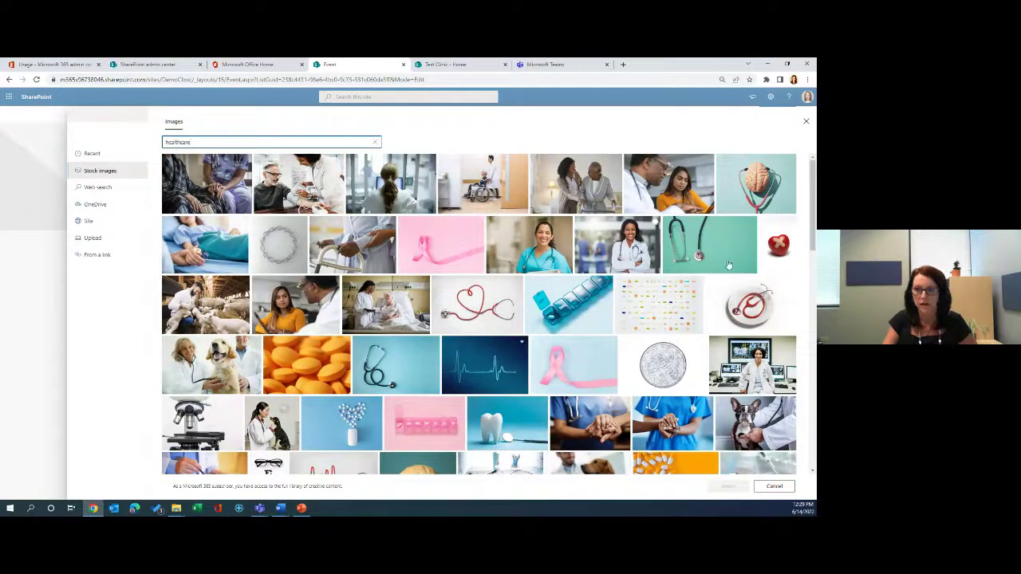
{"action": "left_click", "coordinate": [690, 236]}
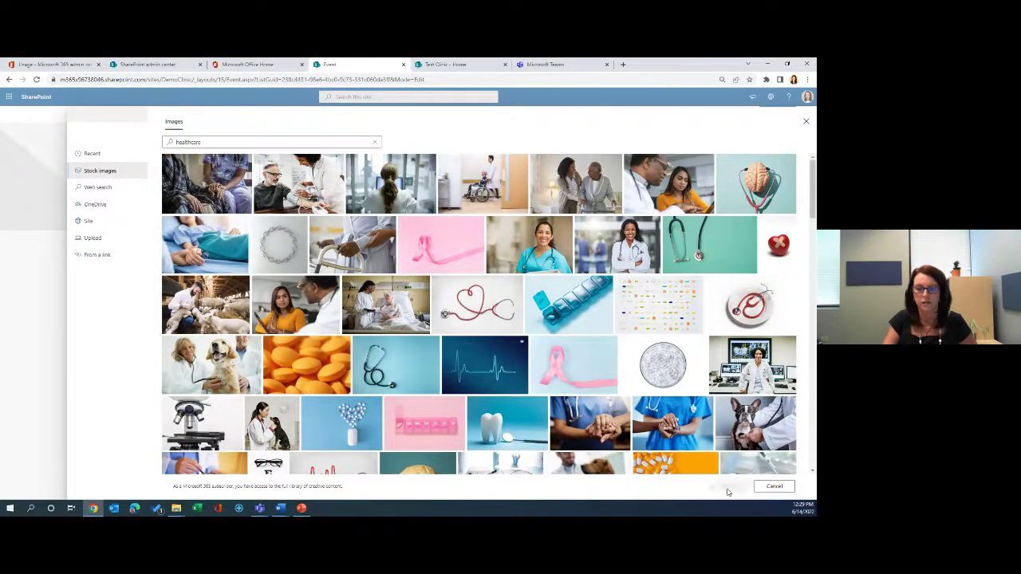
{"action": "left_click", "coordinate": [727, 486]}
{"action": "left_click", "coordinate": [779, 114]}
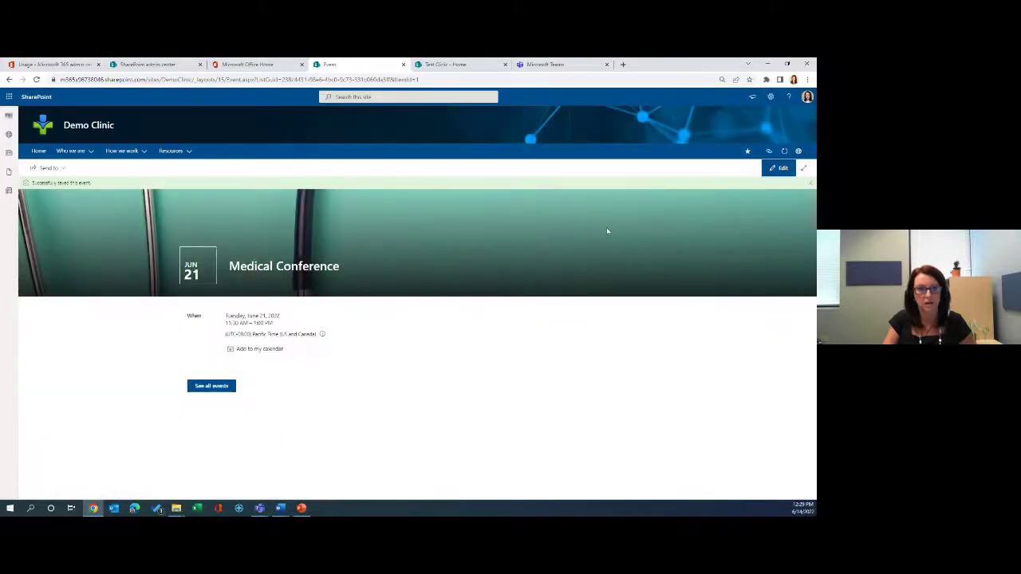
Step: Return to the Demo Clinic home page and open the News web part's + Add choices
{"action": "left_click", "coordinate": [38, 152]}
{"action": "scroll", "coordinate": [333, 360], "scroll_direction": "down", "scroll_amount": 5}
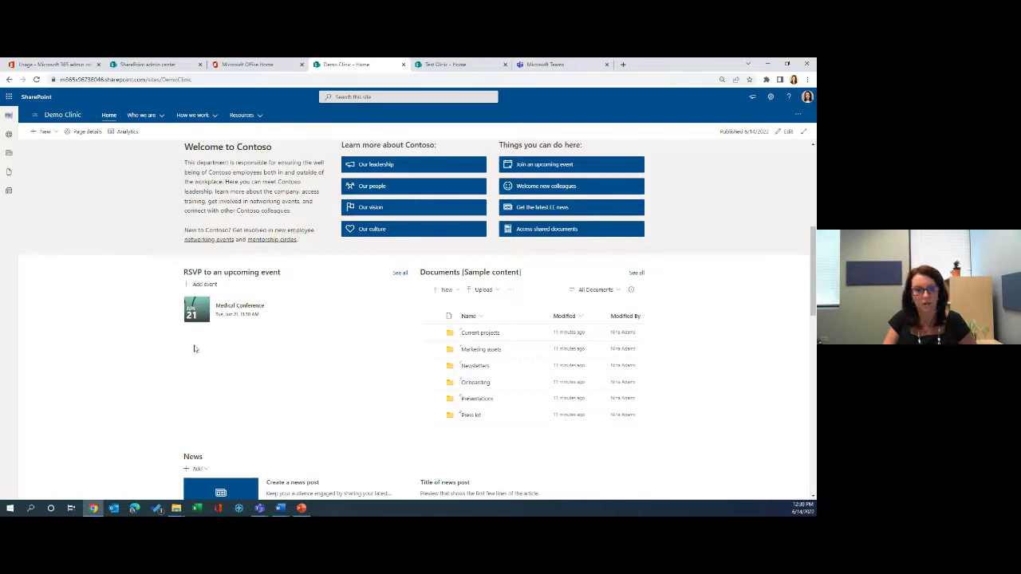
{"action": "scroll", "coordinate": [215, 345], "scroll_direction": "down", "scroll_amount": 1}
{"action": "scroll", "coordinate": [215, 345], "scroll_direction": "up", "scroll_amount": 1}
{"action": "scroll", "coordinate": [239, 355], "scroll_direction": "down", "scroll_amount": 1}
{"action": "scroll", "coordinate": [288, 357], "scroll_direction": "down", "scroll_amount": 3}
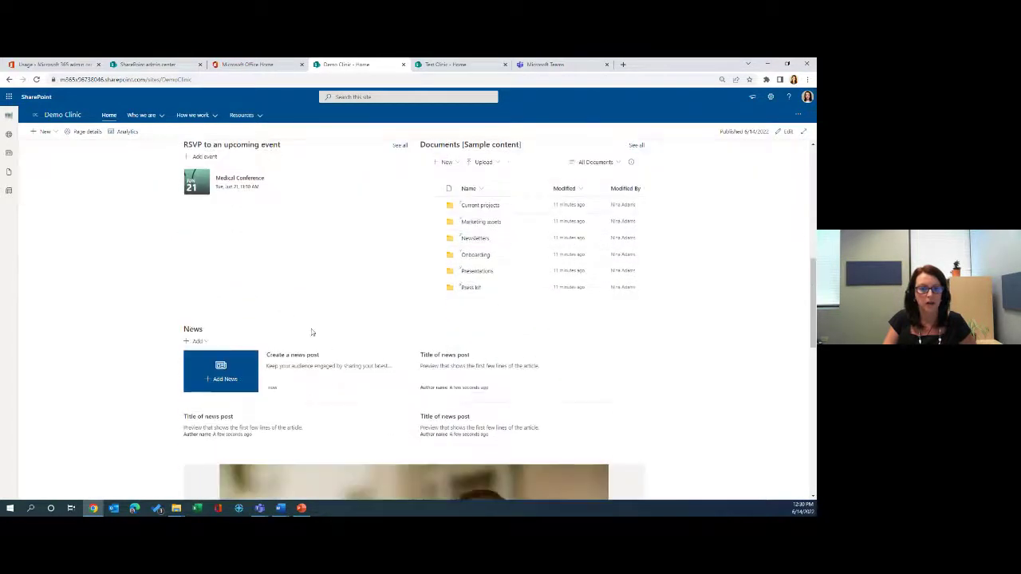
{"action": "left_click", "coordinate": [193, 344]}
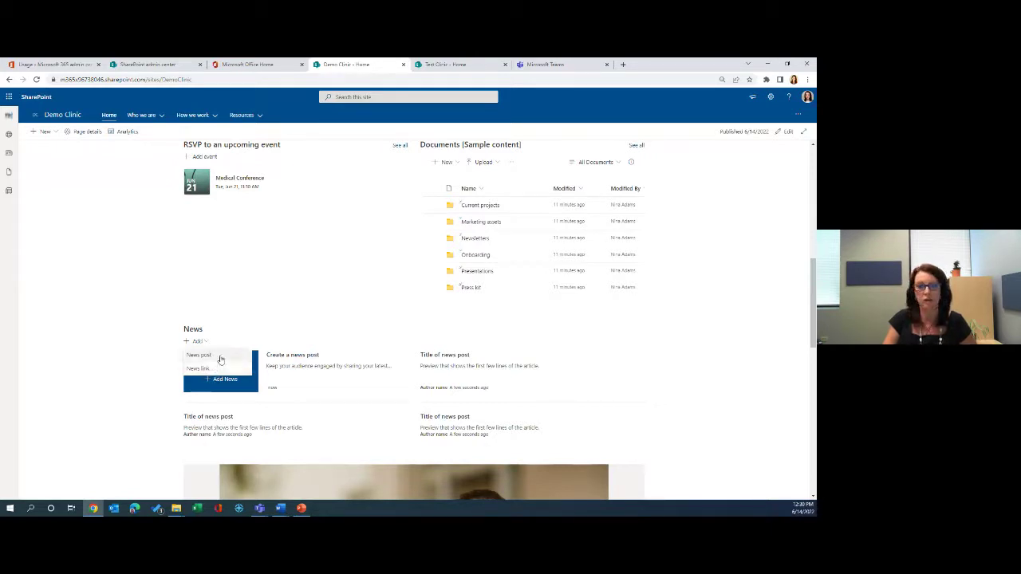
Step: Create a Basic text news post titled 'Travel safely this summer!' and delete its second sample section
{"action": "left_click", "coordinate": [199, 355]}
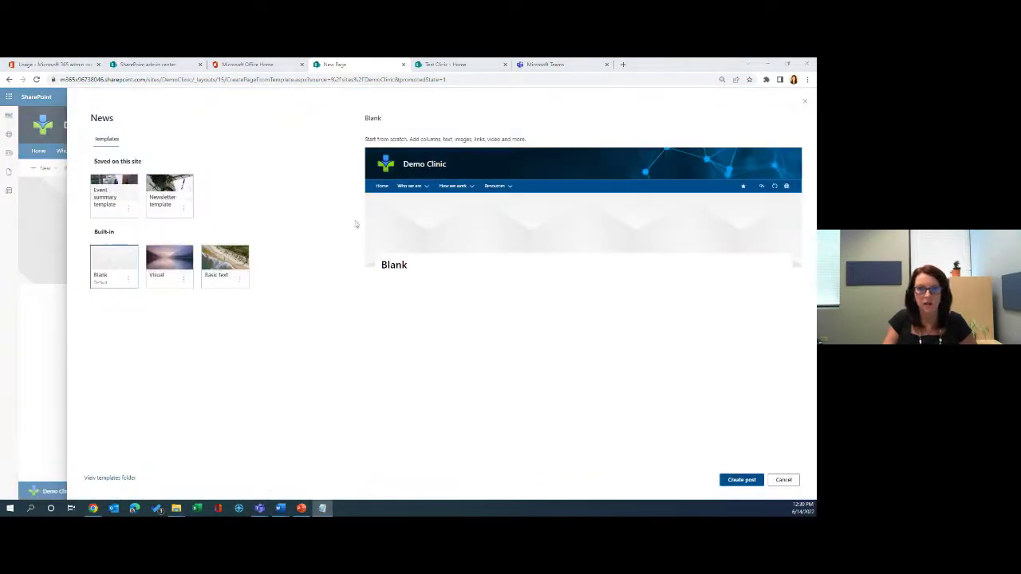
{"action": "left_click", "coordinate": [233, 273]}
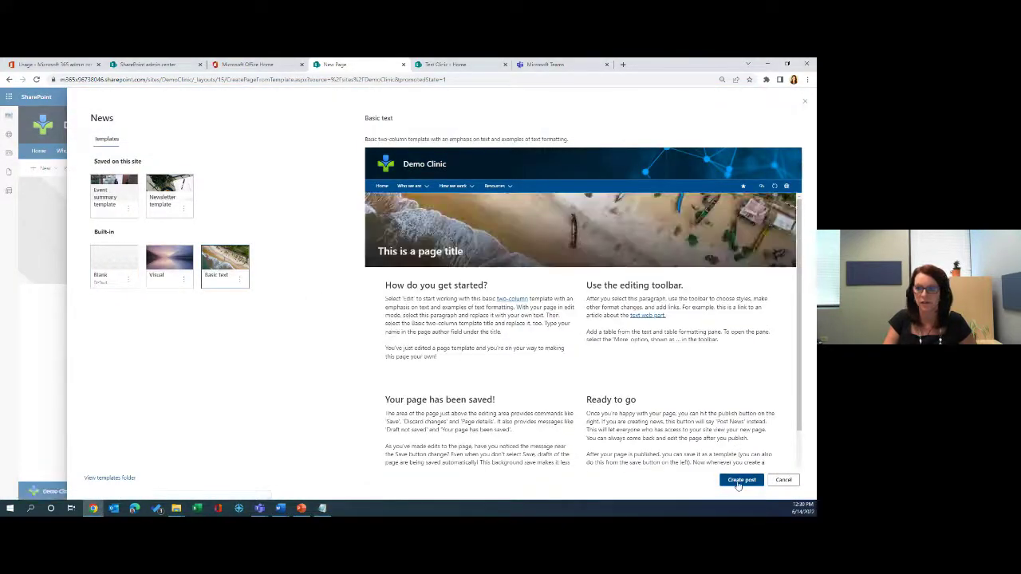
{"action": "left_click", "coordinate": [741, 480]}
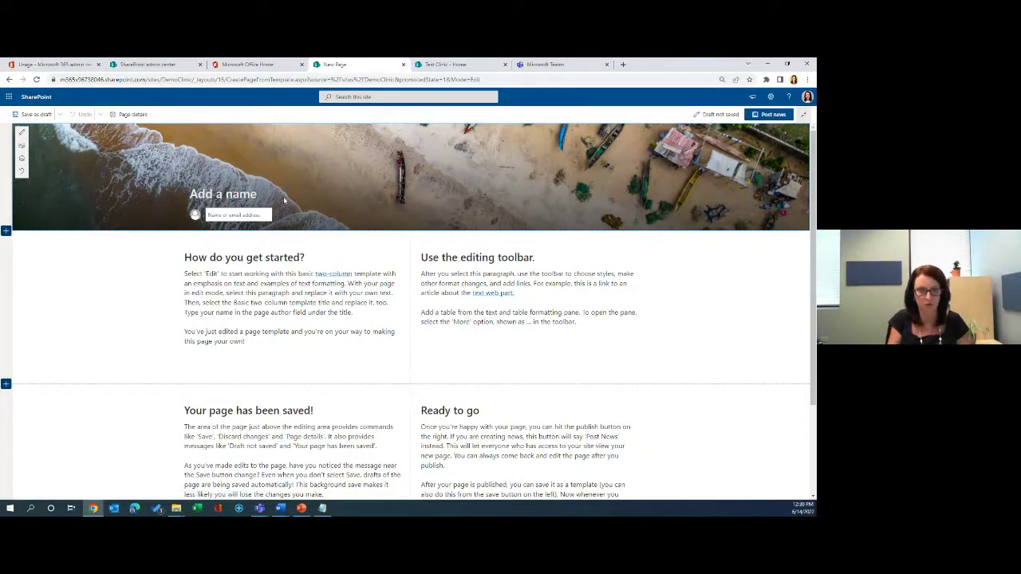
{"action": "type", "text": "Travel safely through"}
{"action": "key", "text": "BackSpace"}
{"action": "key", "text": "BackSpace"}
{"action": "key", "text": "BackSpace"}
{"action": "key", "text": "BackSpace"}
{"action": "key", "text": "BackSpace"}
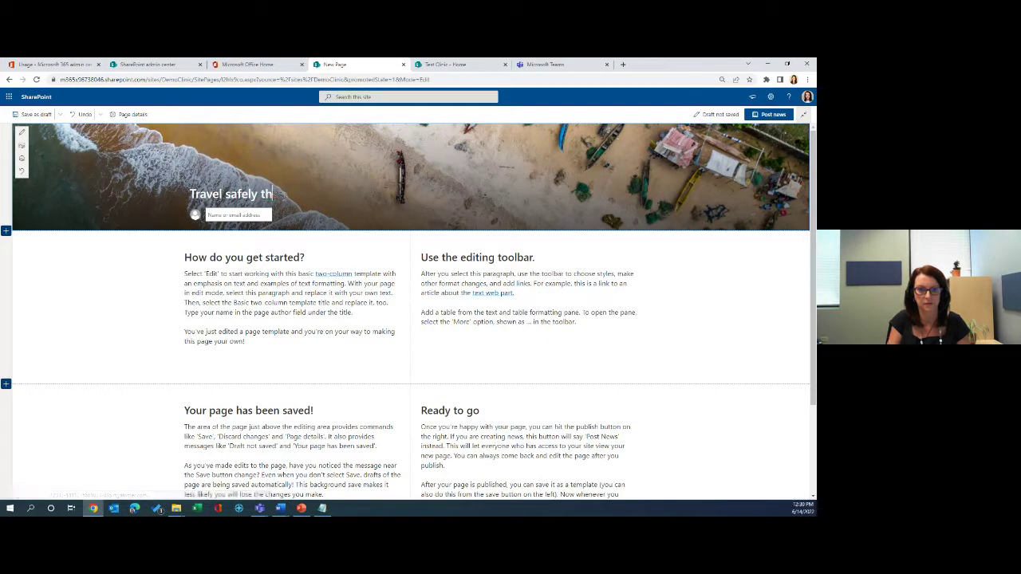
{"action": "type", "text": "is summer!"}
{"action": "scroll", "coordinate": [339, 237], "scroll_direction": "down", "scroll_amount": 1}
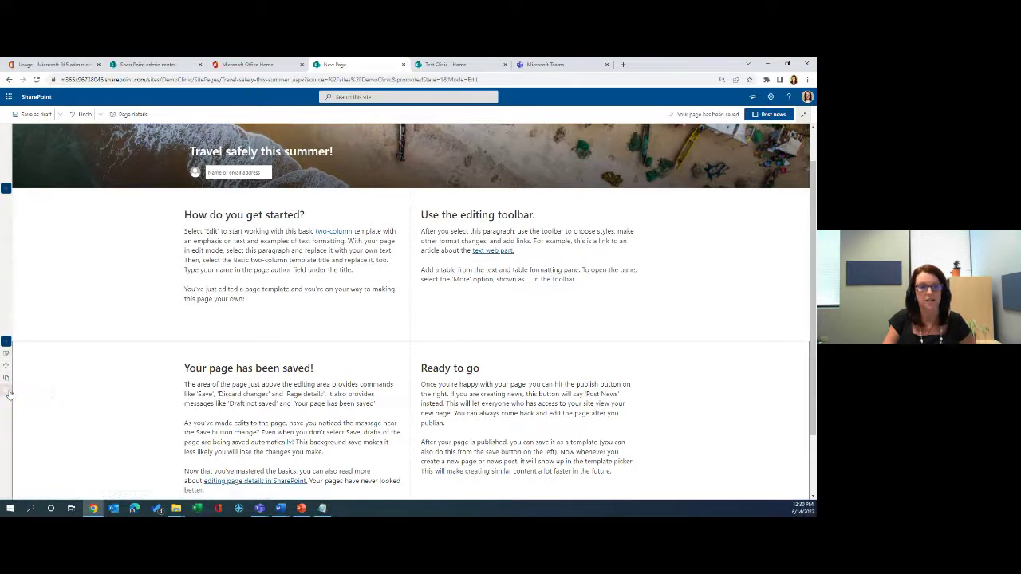
{"action": "left_click", "coordinate": [9, 394]}
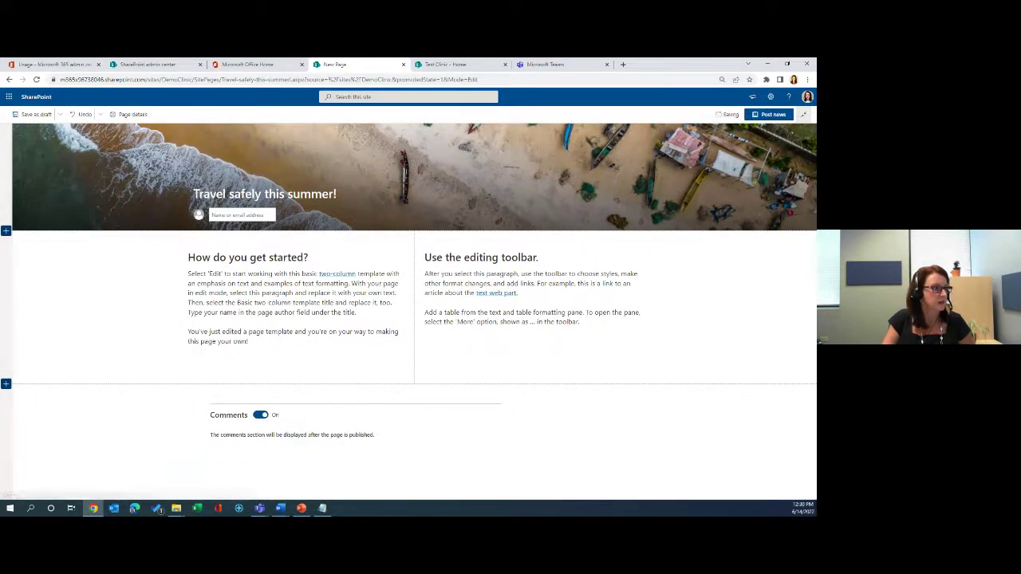
Step: Rename the left column heading 'Before your trip' and paste the CDC travel-health paragraphs below it
{"action": "left_click", "coordinate": [308, 257]}
{"action": "left_click_drag", "start_coordinate": [309, 257], "coordinate": [195, 257]}
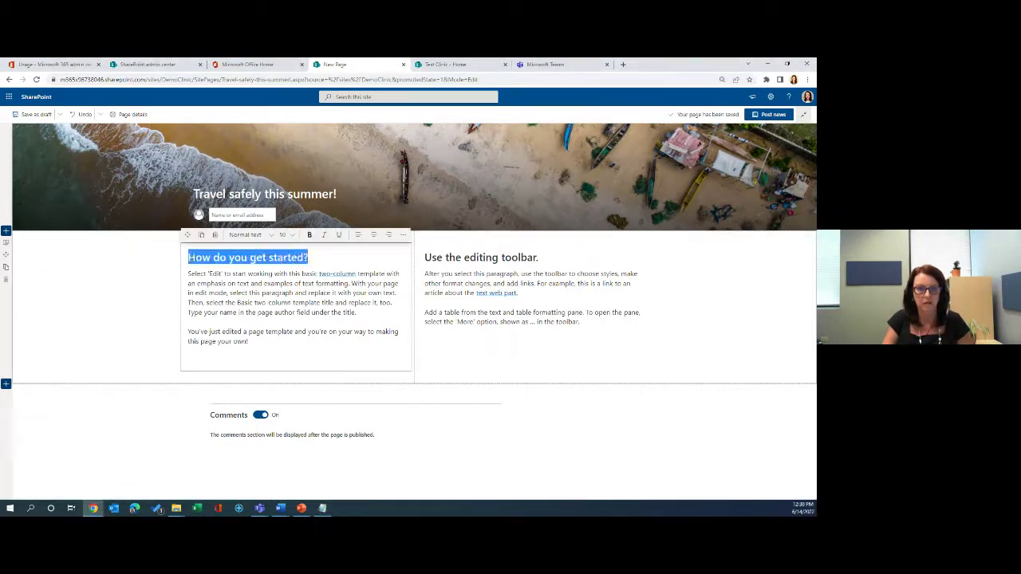
{"action": "type", "text": "Before your trip"}
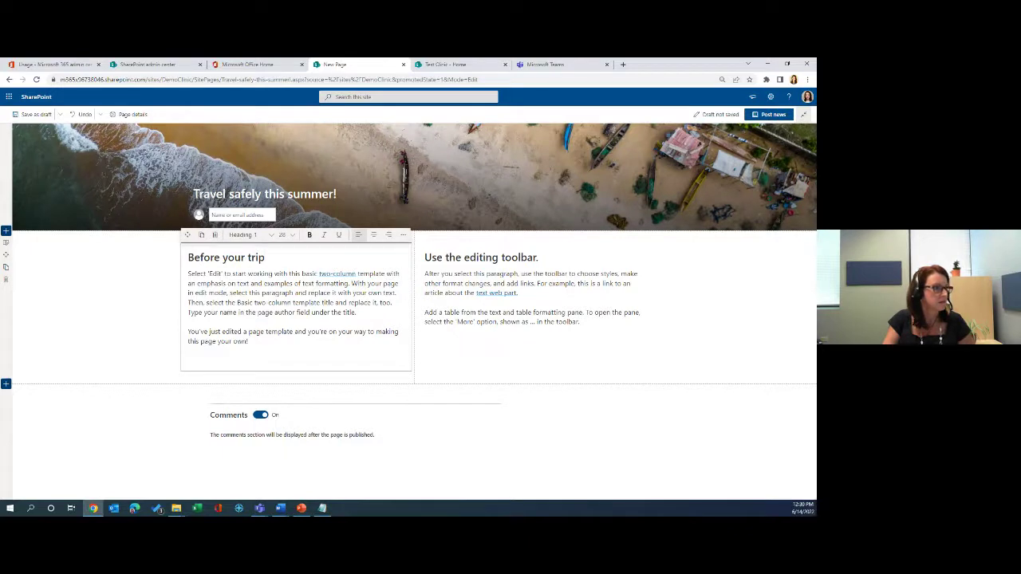
{"action": "key", "text": "alt+Tab"}
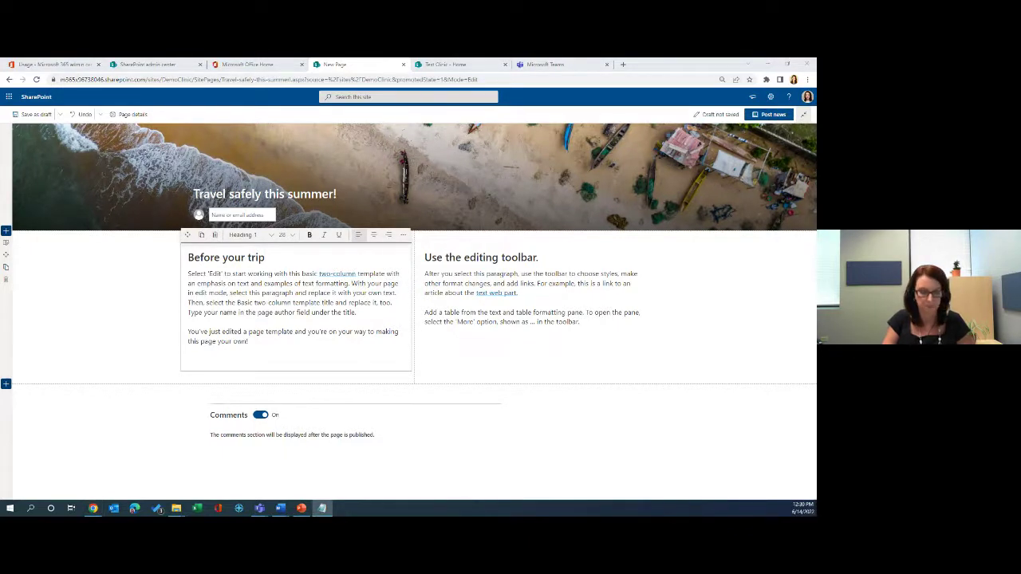
{"action": "key", "text": "alt+Tab"}
{"action": "left_click_drag", "start_coordinate": [249, 342], "coordinate": [194, 274]}
{"action": "type", "text": "Check CDC's destination pages. Check CDC's webpage for your destination to see what vaccines or medicines you may need and what diseases or health risks are a concern at your destination. Make an appointment with your healthcare provider or a travel health specialist at least one month before you leave. They can help you get destination-specific vaccines, medicines, and information. Discussing health concerns as well as your itinerary and planned activities with your provider allows them to give more specific advice and recommendations."}
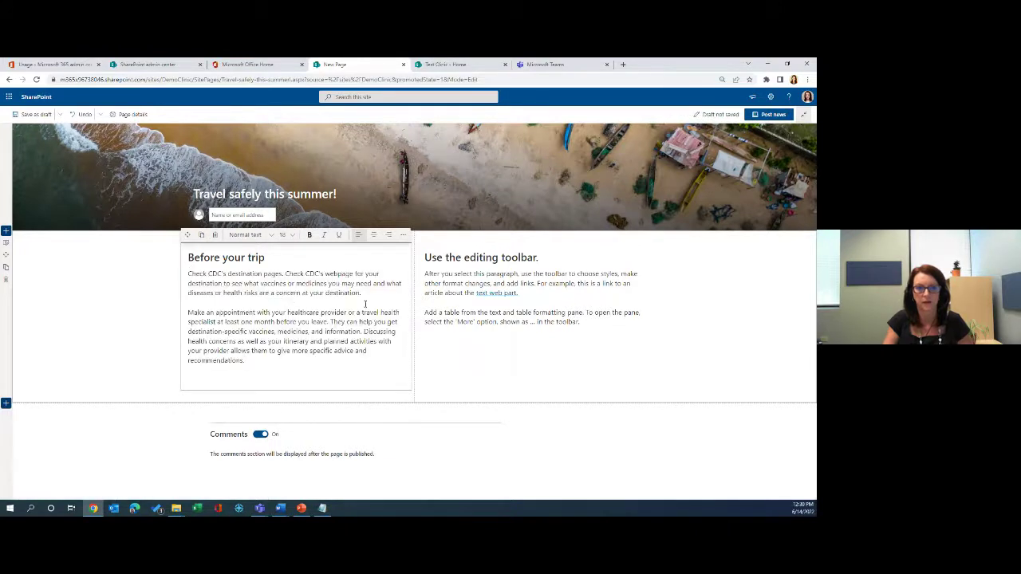
Step: Rename the right column heading 'Vaccinations' and paste the routine vaccines and travel health kit paragraphs
{"action": "key", "text": "alt+Tab"}
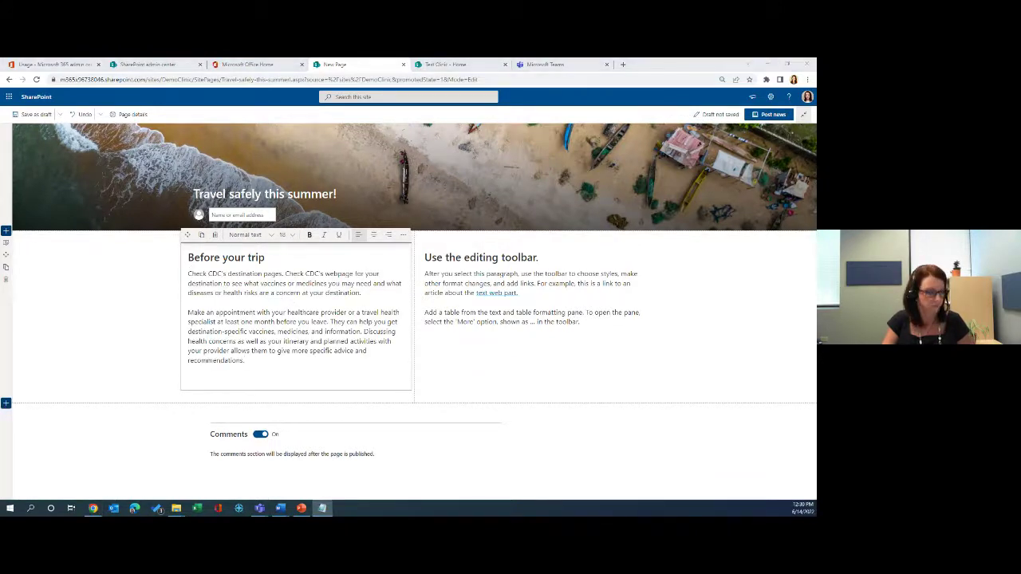
{"action": "left_click", "coordinate": [558, 258]}
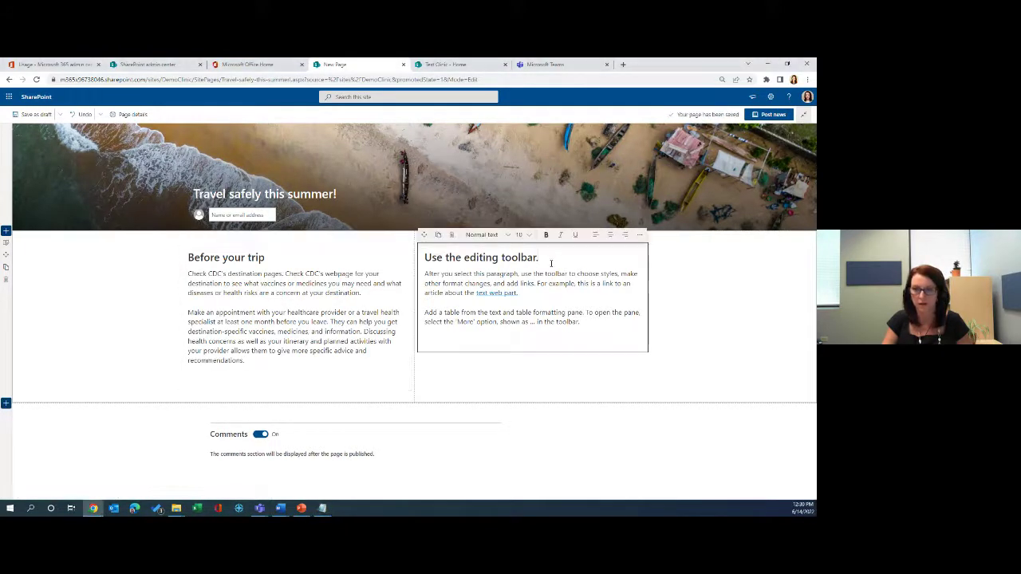
{"action": "left_click_drag", "start_coordinate": [543, 261], "coordinate": [420, 259]}
{"action": "type", "text": "Vaccinations"}
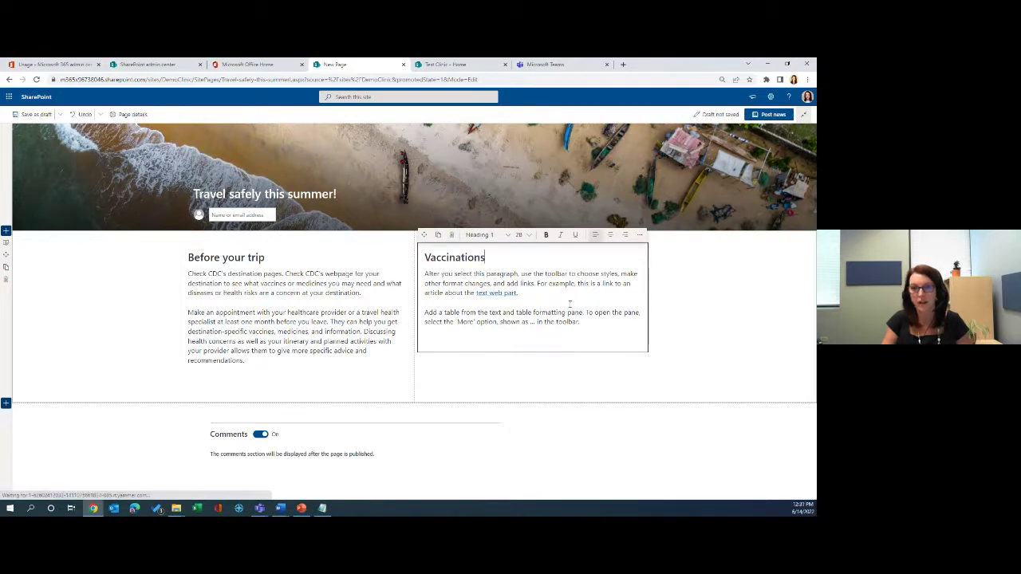
{"action": "left_click_drag", "start_coordinate": [579, 322], "coordinate": [423, 274]}
{"action": "key", "text": "alt+Tab"}
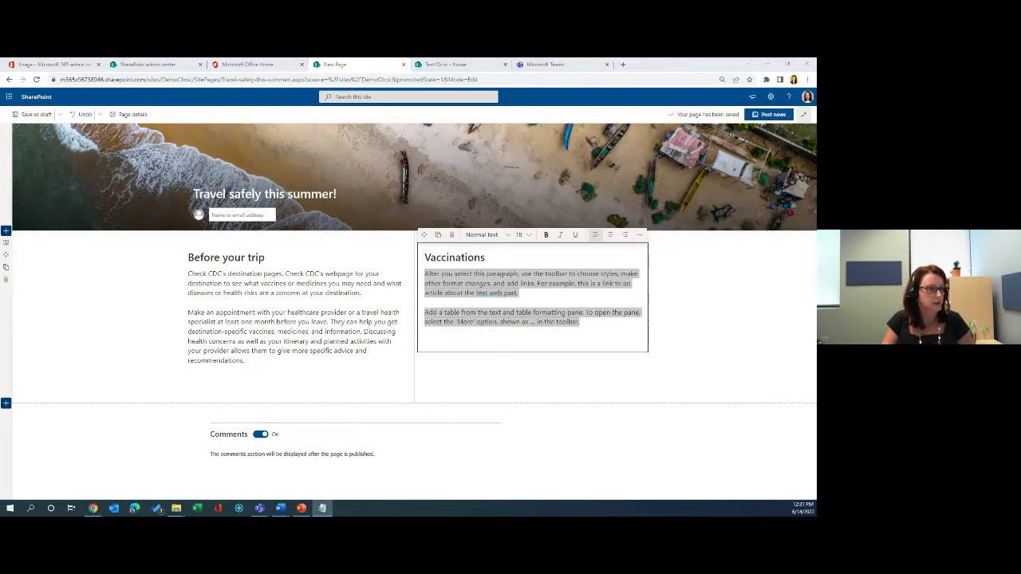
{"action": "left_click", "coordinate": [497, 321]}
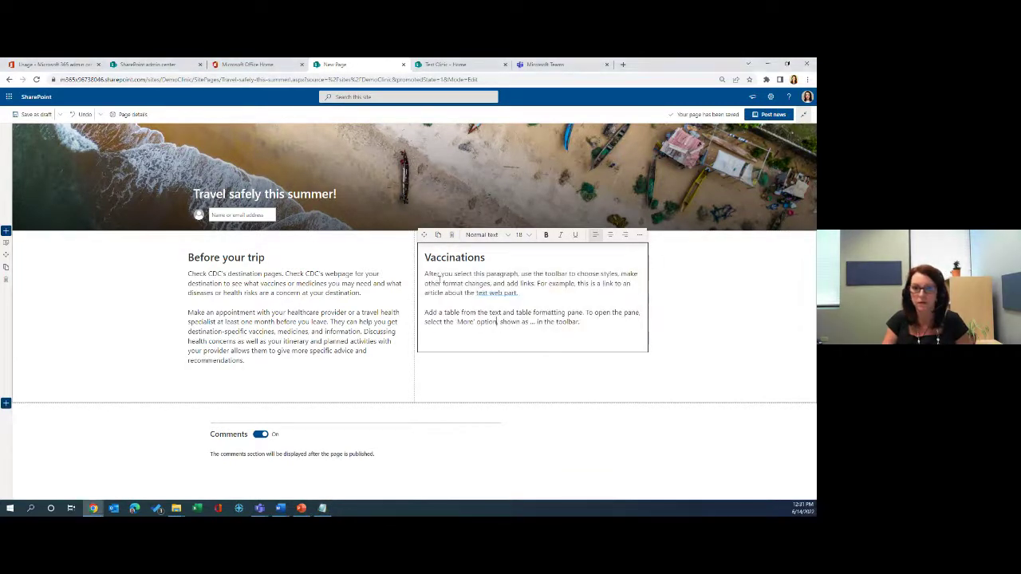
{"action": "left_click_drag", "start_coordinate": [423, 274], "coordinate": [588, 341]}
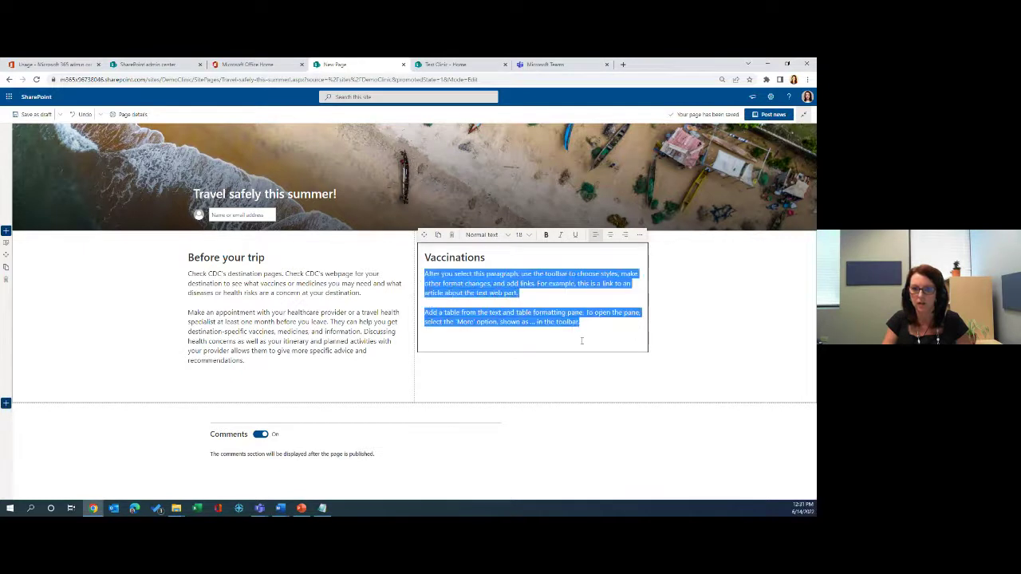
{"action": "type", "text": "Make sure you are up-to-date on all of your routine vaccines. Routine vaccinations protect you from infectious diseases such as measles that can spread quickly in groups of unvaccinated people. Many diseases prevented by routine vaccination are not common in the United States but are still common in other countries. Prepare a travel health kit with items you may need, especially those items that may be difficult to find at your destination. Include your prescriptions and over-the-counter medicines in your travel health kit and take enough to last your entire trip, plus extra in case of travel delays. Depending on your destination you may also want to pack insect repellent, sunscreen (SPF15 or higher), aloe, alcohol-based hand sanitizer, water disinfection tablets, and your health insurance card."}
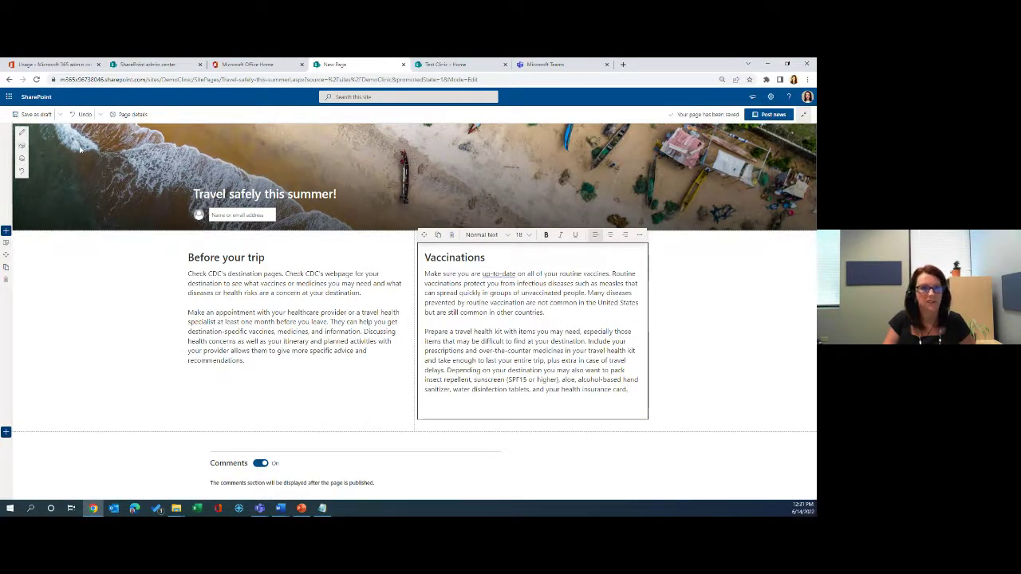
Step: Set the title-area banner to the yellow pool float stock photo found by searching 'summer'
{"action": "left_click", "coordinate": [22, 133]}
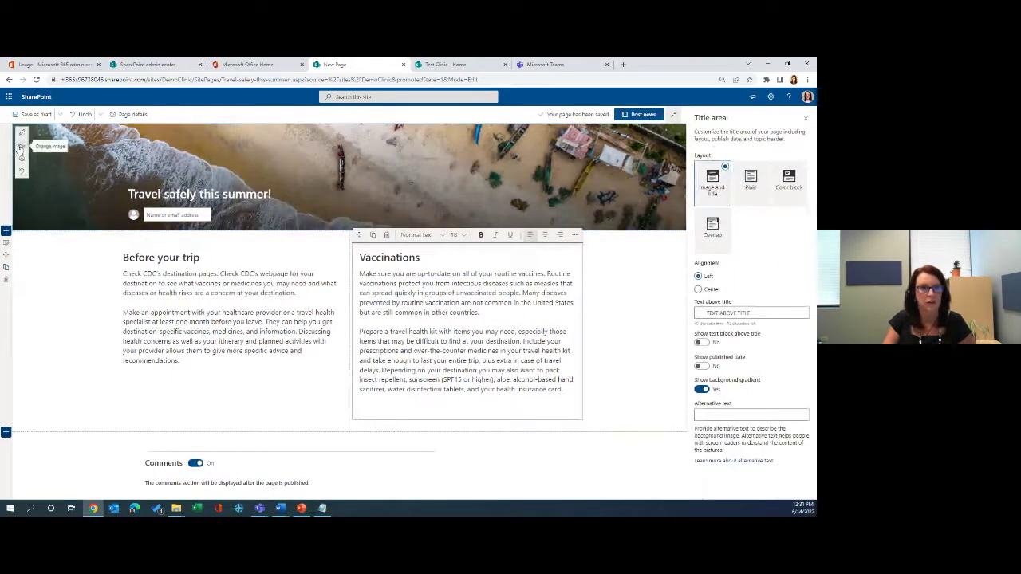
{"action": "left_click", "coordinate": [22, 148]}
{"action": "left_click", "coordinate": [93, 238]}
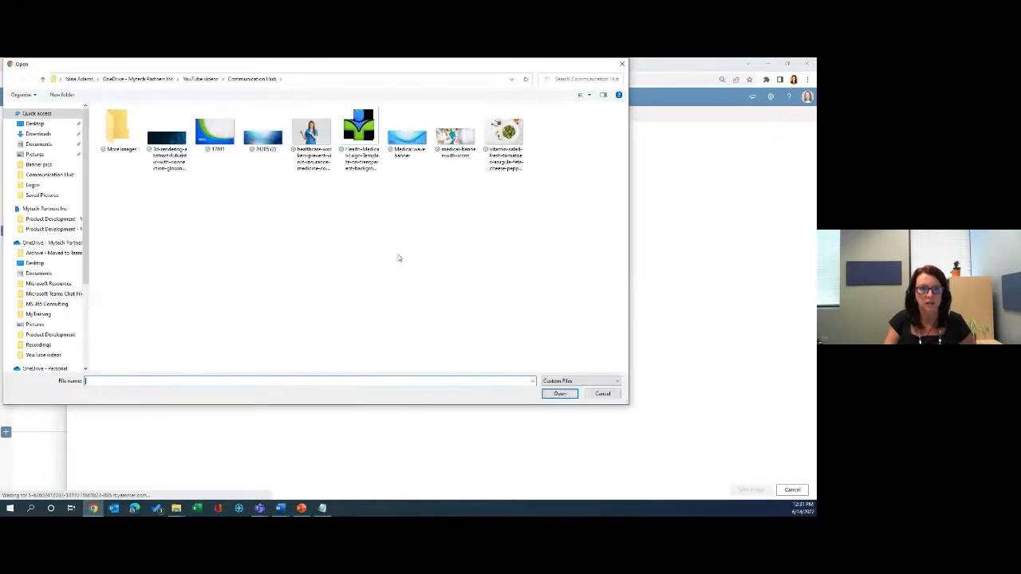
{"action": "left_click", "coordinate": [603, 393]}
{"action": "left_click", "coordinate": [106, 170]}
{"action": "type", "text": "summer"}
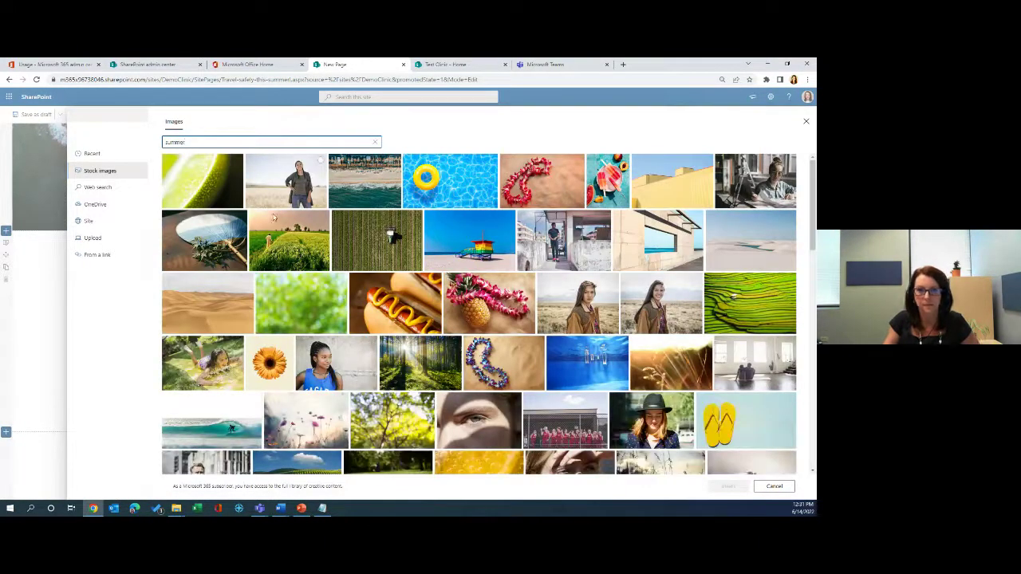
{"action": "left_click", "coordinate": [467, 194]}
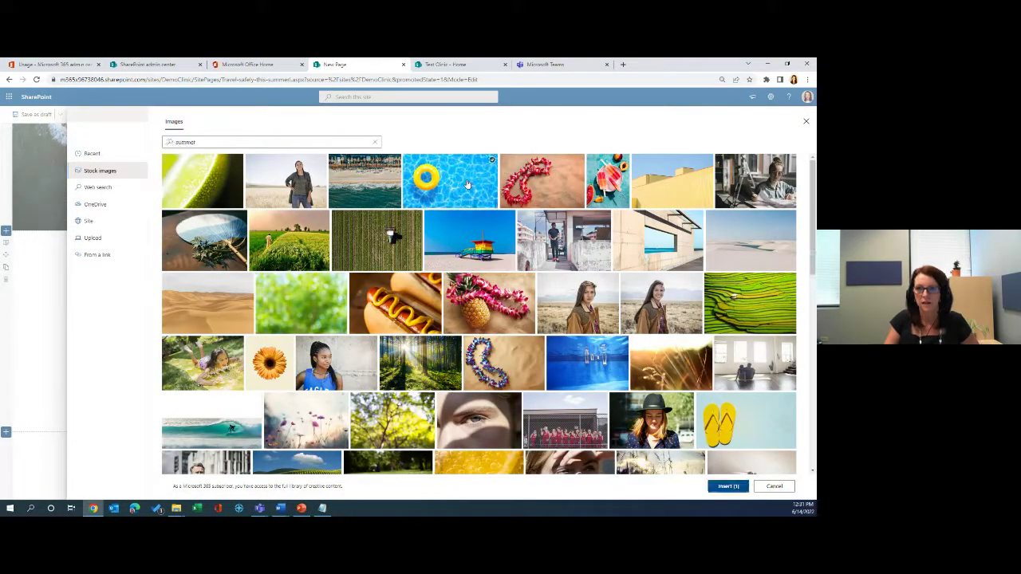
{"action": "left_click", "coordinate": [728, 487]}
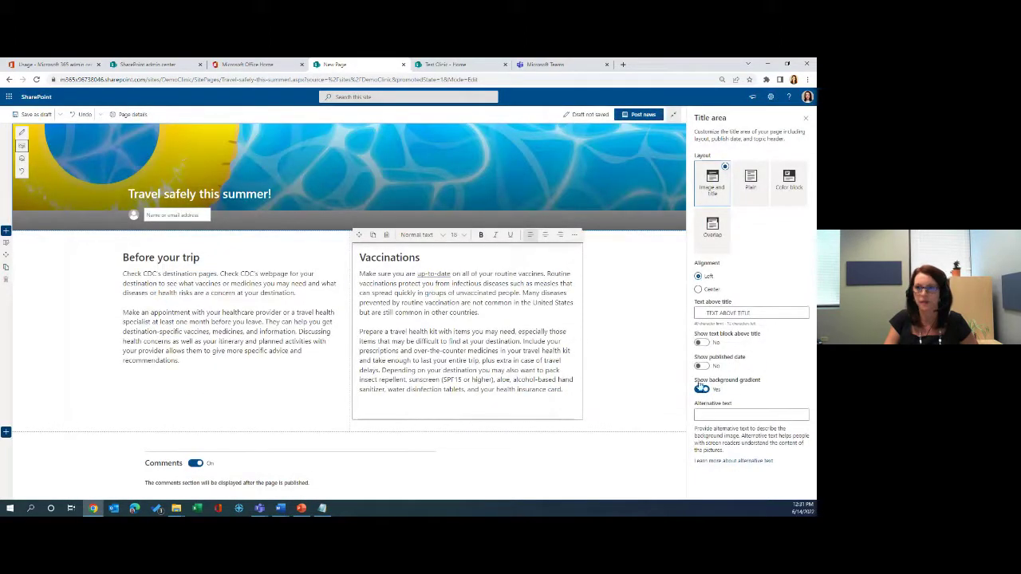
Step: Publish 'Travel safely this summer' as a news post and return to the Demo Clinic home page
{"action": "left_click", "coordinate": [805, 118]}
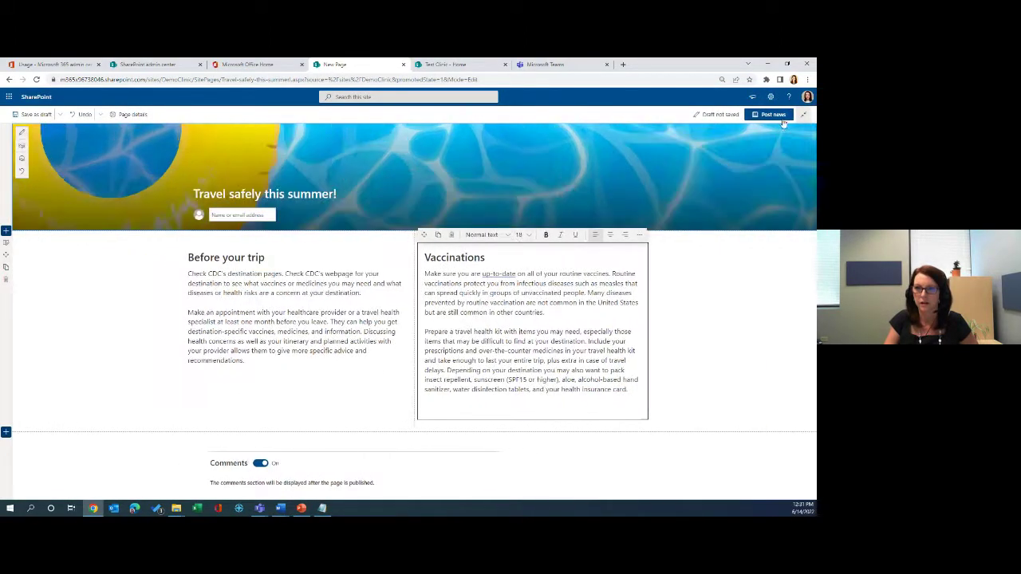
{"action": "left_click", "coordinate": [773, 114]}
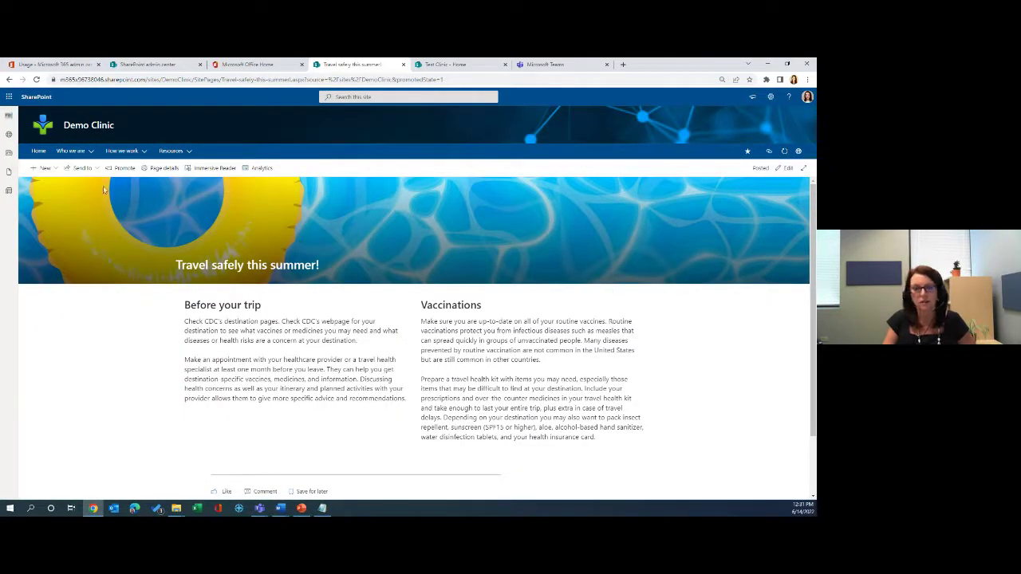
{"action": "left_click", "coordinate": [36, 152]}
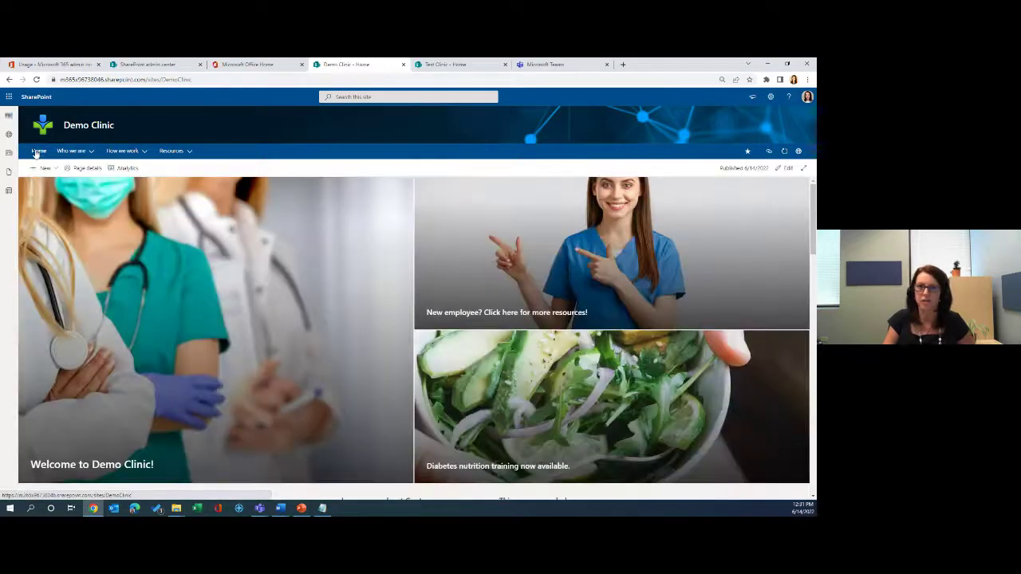
Step: Scroll to confirm the post appears under News, then open and close the Settings panel
{"action": "scroll", "coordinate": [468, 362], "scroll_direction": "down", "scroll_amount": 5}
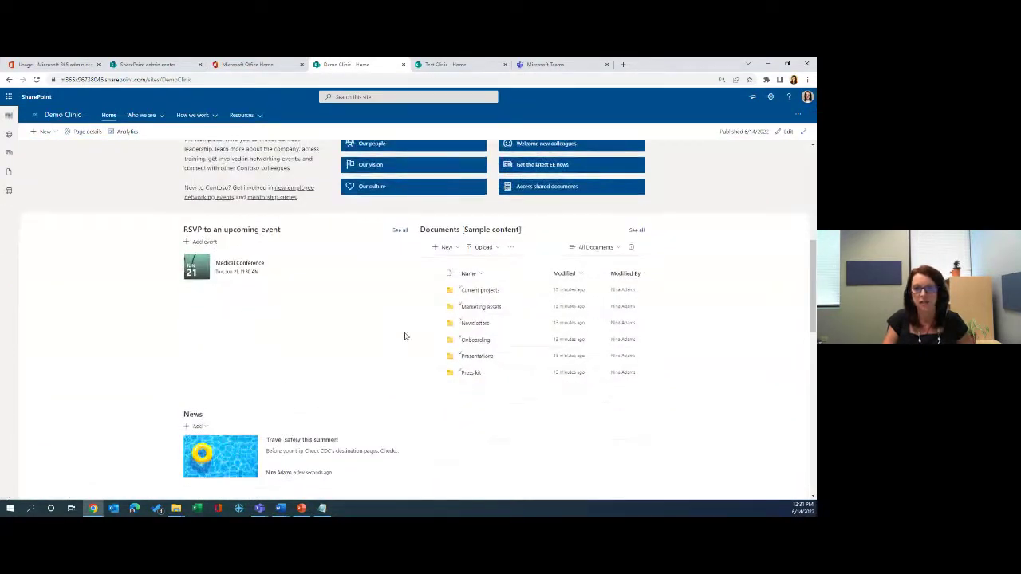
{"action": "scroll", "coordinate": [383, 359], "scroll_direction": "down", "scroll_amount": 2}
{"action": "scroll", "coordinate": [270, 387], "scroll_direction": "up", "scroll_amount": 5}
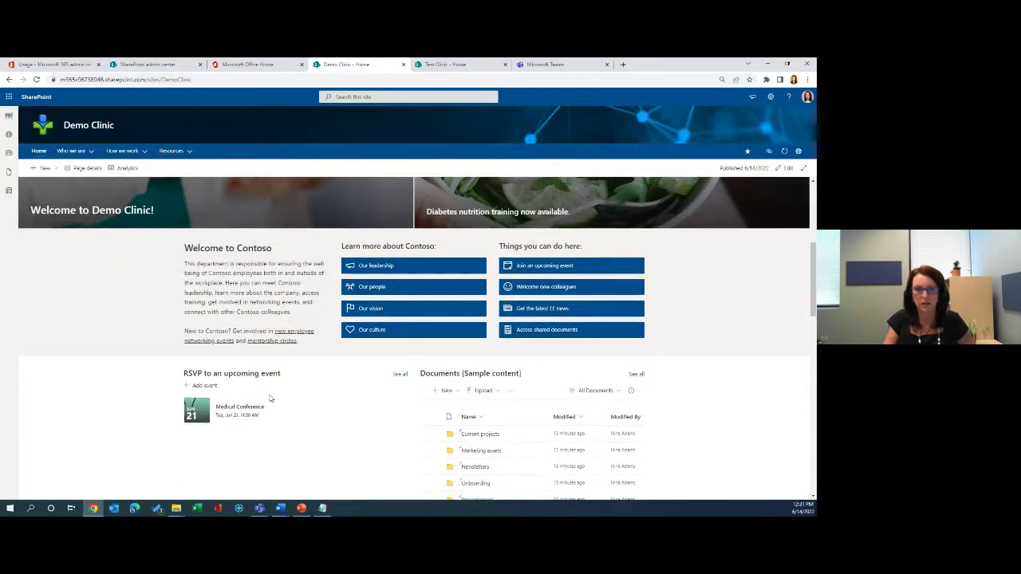
{"action": "scroll", "coordinate": [270, 399], "scroll_direction": "up", "scroll_amount": 3}
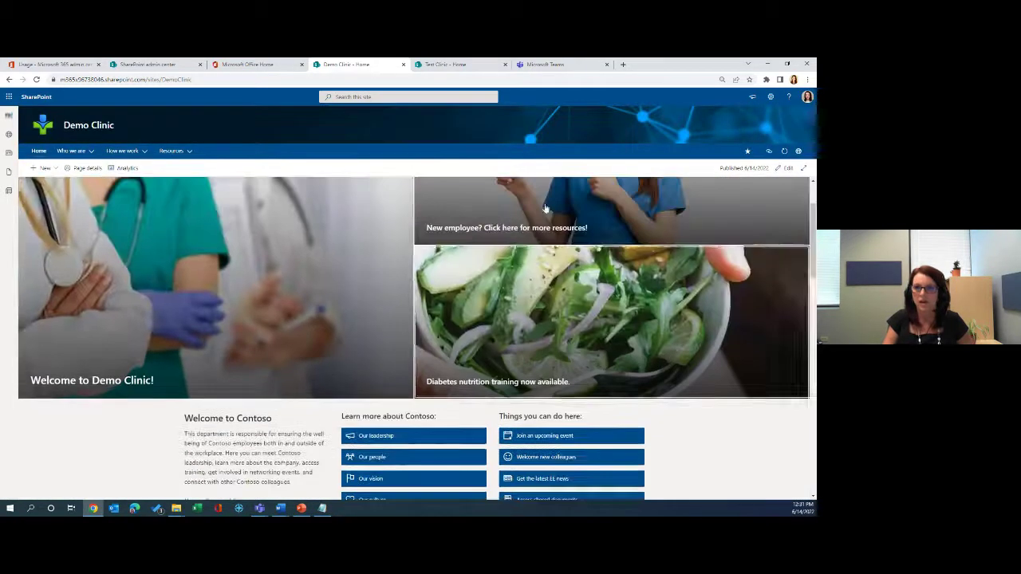
{"action": "left_click", "coordinate": [771, 98]}
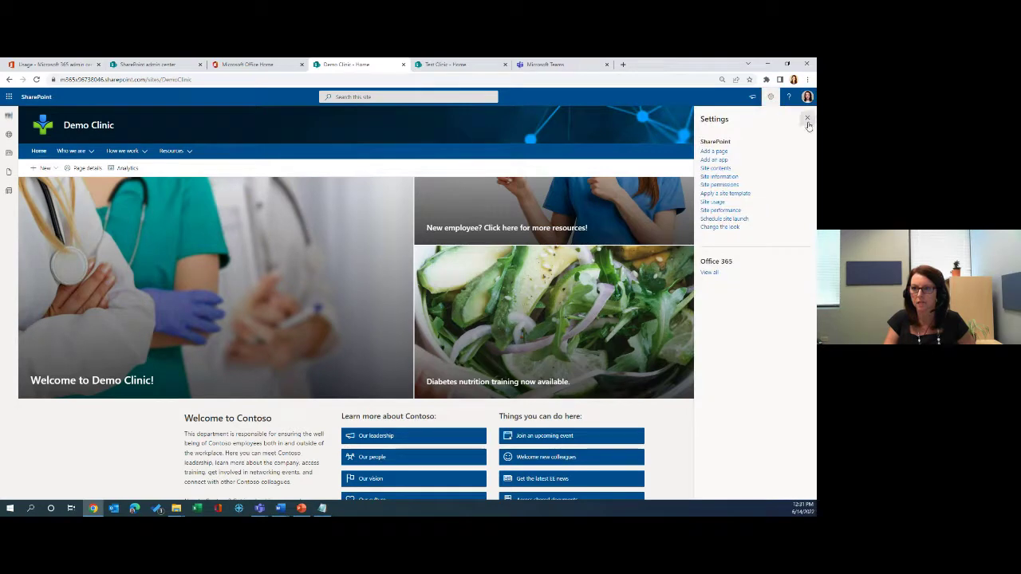
{"action": "left_click", "coordinate": [807, 120]}
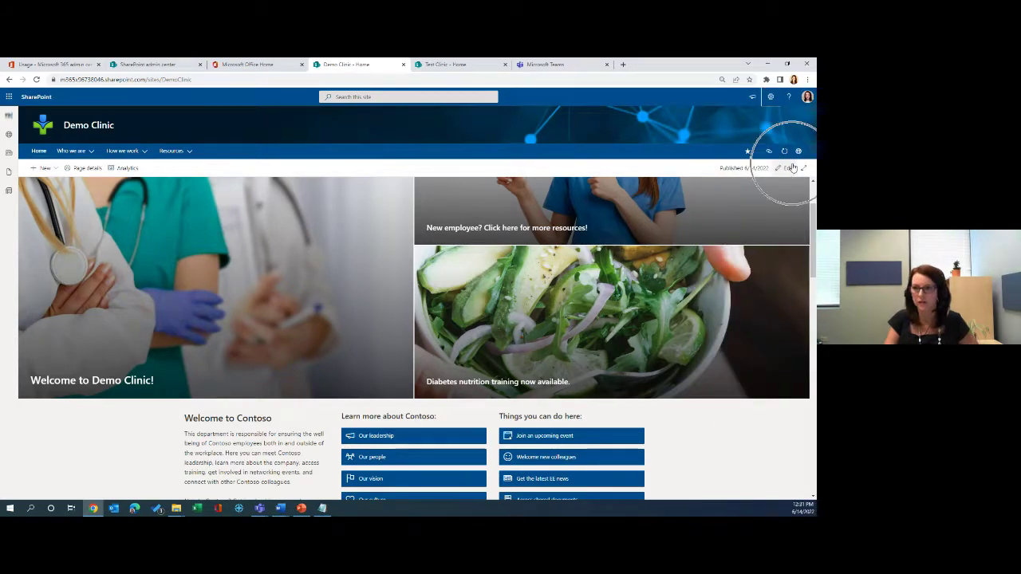
Step: Put the home page in edit mode and move the Learn more about Contoso links to the left column
{"action": "left_click", "coordinate": [790, 167]}
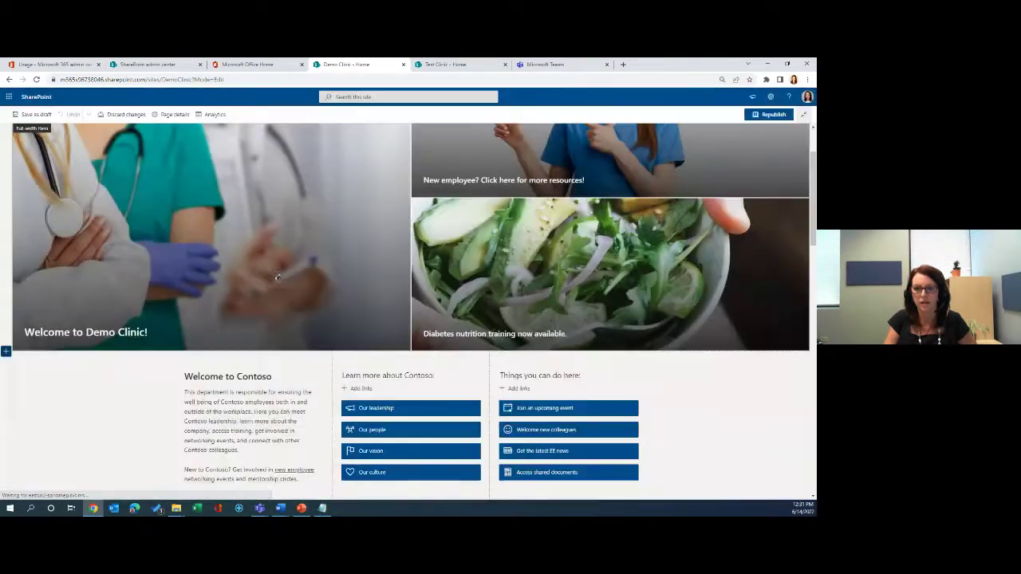
{"action": "scroll", "coordinate": [444, 447], "scroll_direction": "down", "scroll_amount": 3}
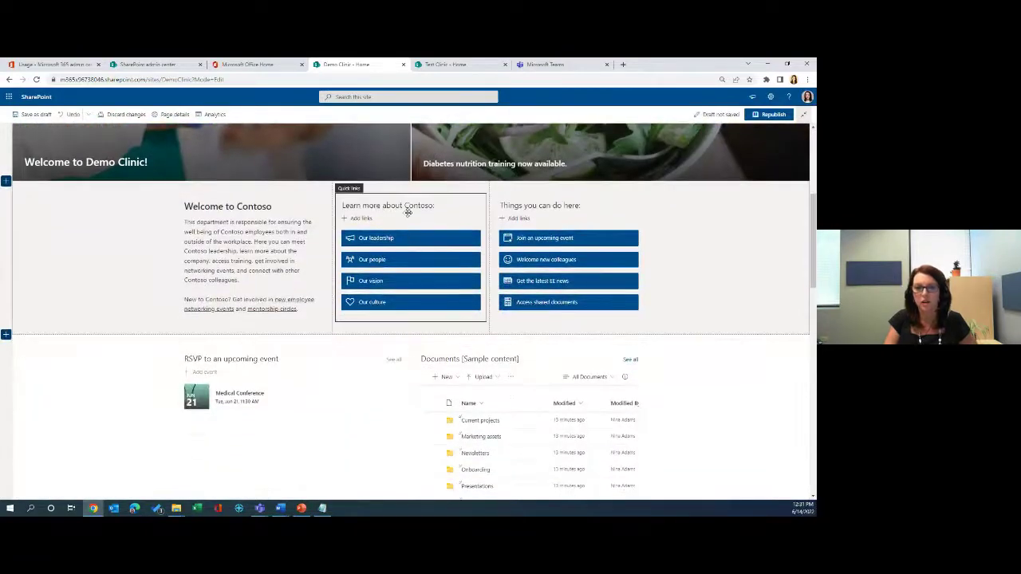
{"action": "left_click", "coordinate": [456, 199]}
{"action": "left_click_drag", "start_coordinate": [454, 197], "coordinate": [205, 209]}
Step: Return Welcome to Contoso to the left column, place the Learn more links in the middle, and open their settings
{"action": "left_click", "coordinate": [280, 338]}
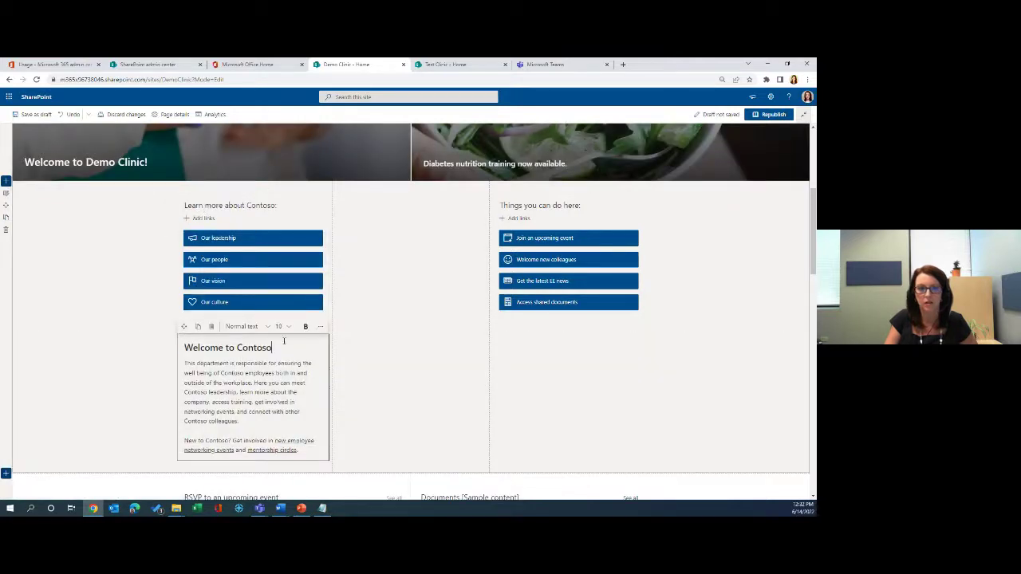
{"action": "left_click_drag", "start_coordinate": [184, 326], "coordinate": [402, 261]}
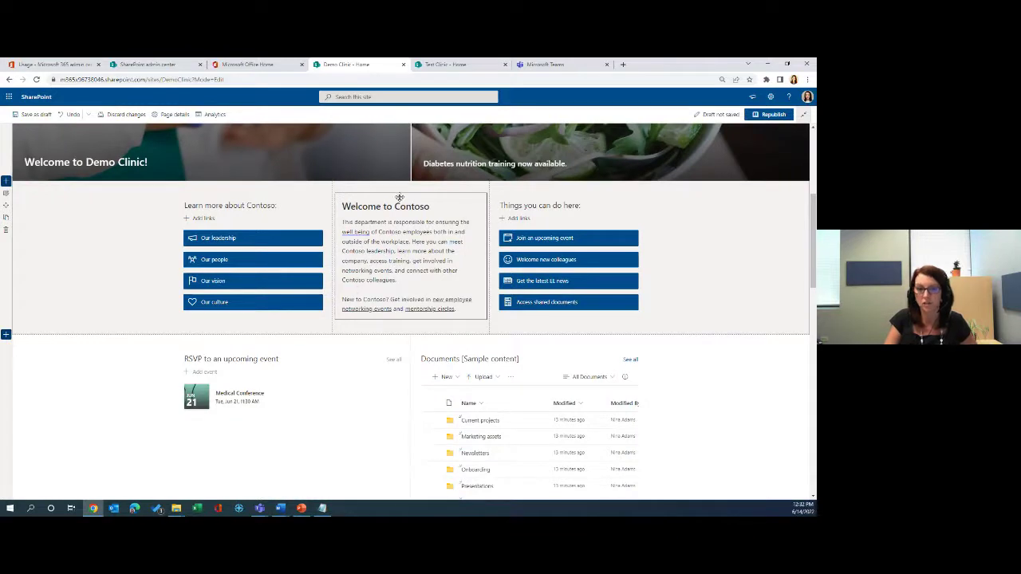
{"action": "left_click_drag", "start_coordinate": [399, 197], "coordinate": [252, 320]}
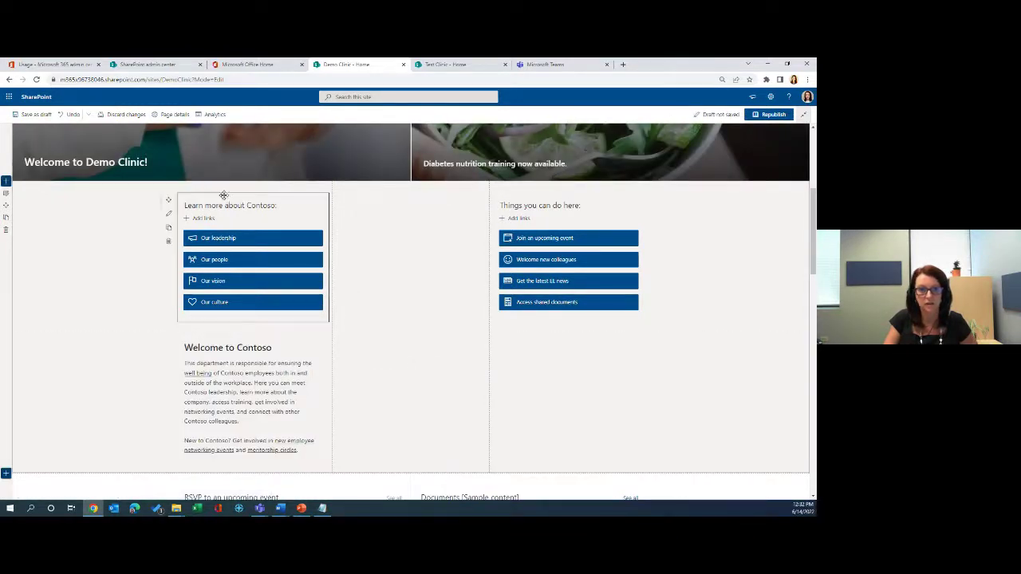
{"action": "left_click_drag", "start_coordinate": [224, 195], "coordinate": [463, 232]}
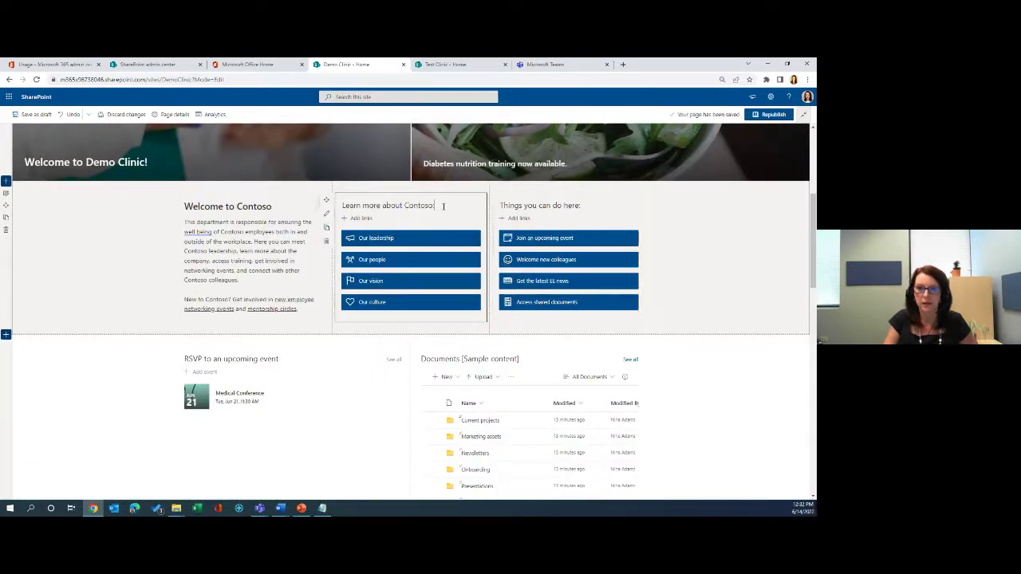
{"action": "left_click", "coordinate": [326, 214]}
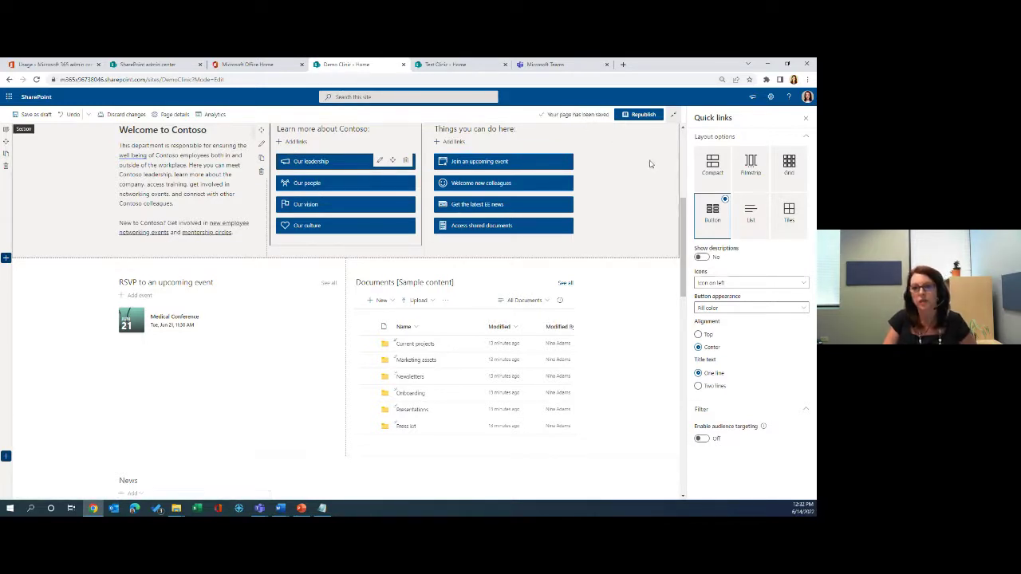
Step: Confirm republishing in the Ready to republish dialog and scroll down the live home page
{"action": "left_click", "coordinate": [641, 114]}
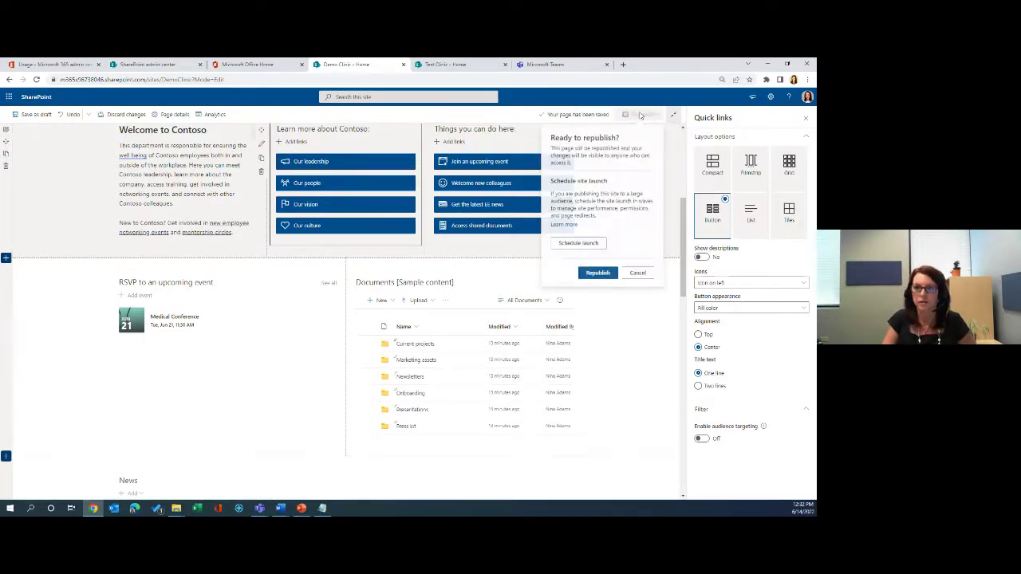
{"action": "left_click", "coordinate": [598, 274]}
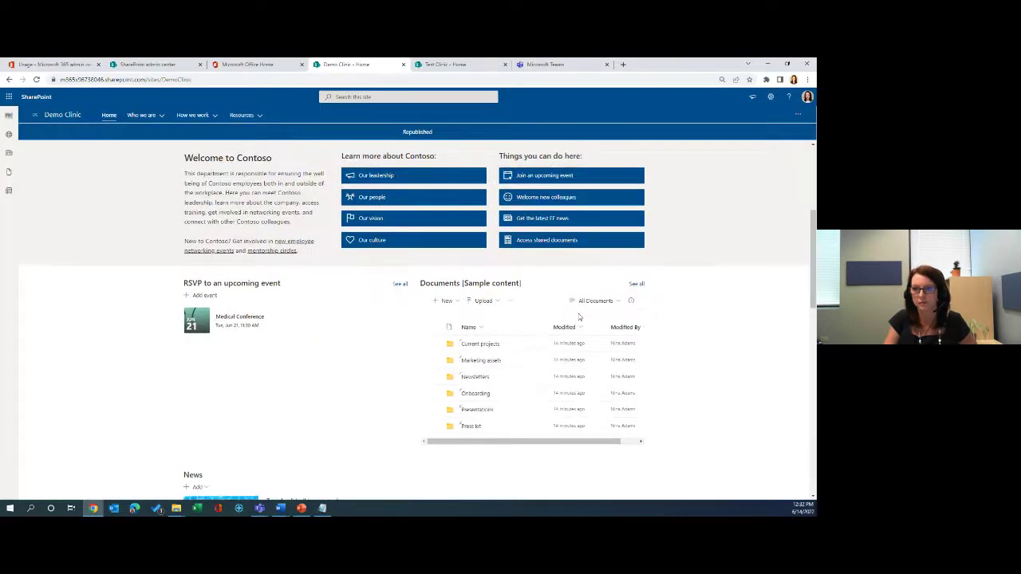
{"action": "scroll", "coordinate": [401, 192], "scroll_direction": "down", "scroll_amount": 3}
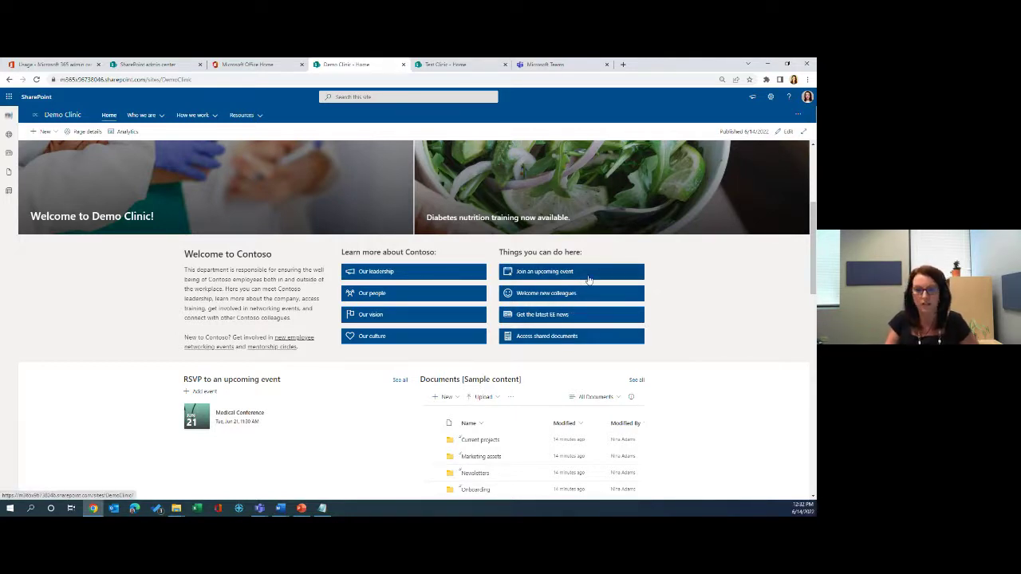
{"action": "scroll", "coordinate": [662, 353], "scroll_direction": "up", "scroll_amount": 3}
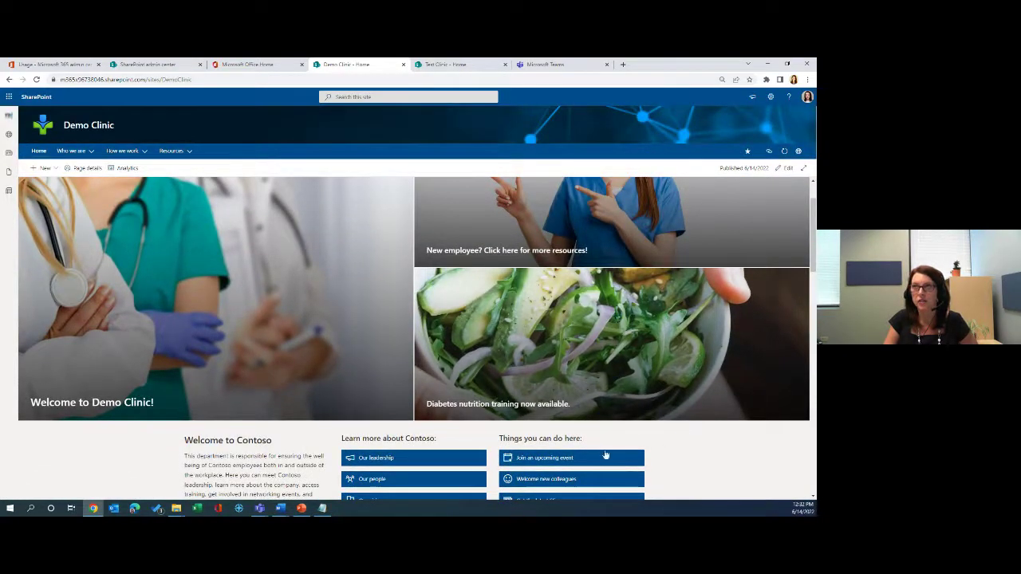
{"action": "scroll", "coordinate": [549, 431], "scroll_direction": "down", "scroll_amount": 1}
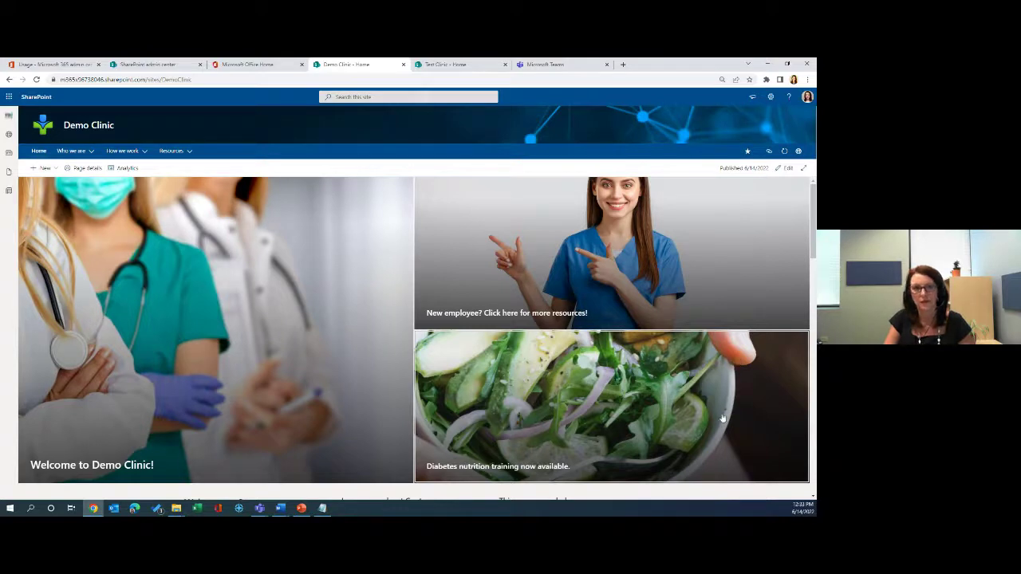
{"action": "scroll", "coordinate": [718, 419], "scroll_direction": "down", "scroll_amount": 3}
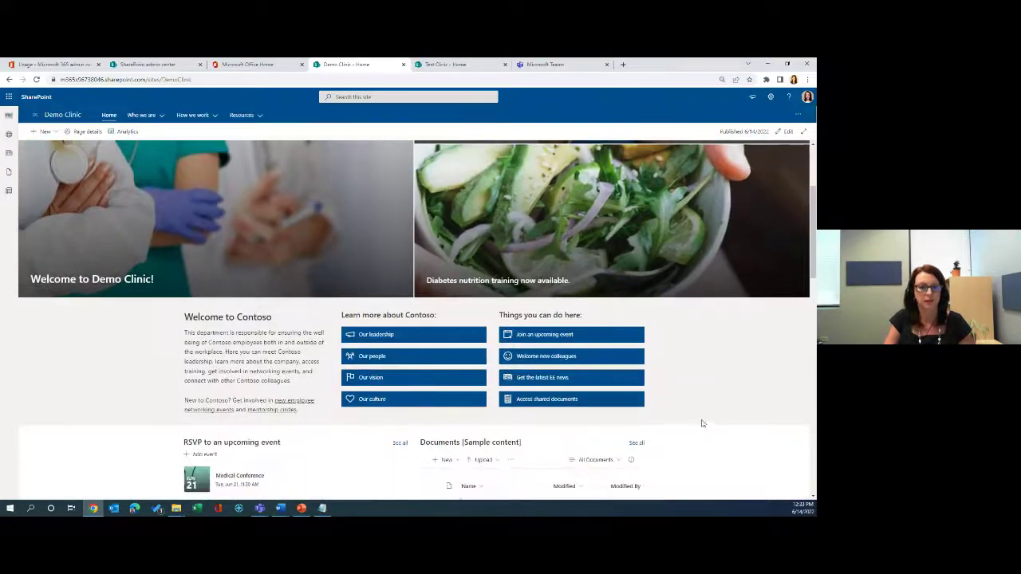
{"action": "triple_click", "coordinate": [294, 402]}
{"action": "left_click", "coordinate": [302, 407]}
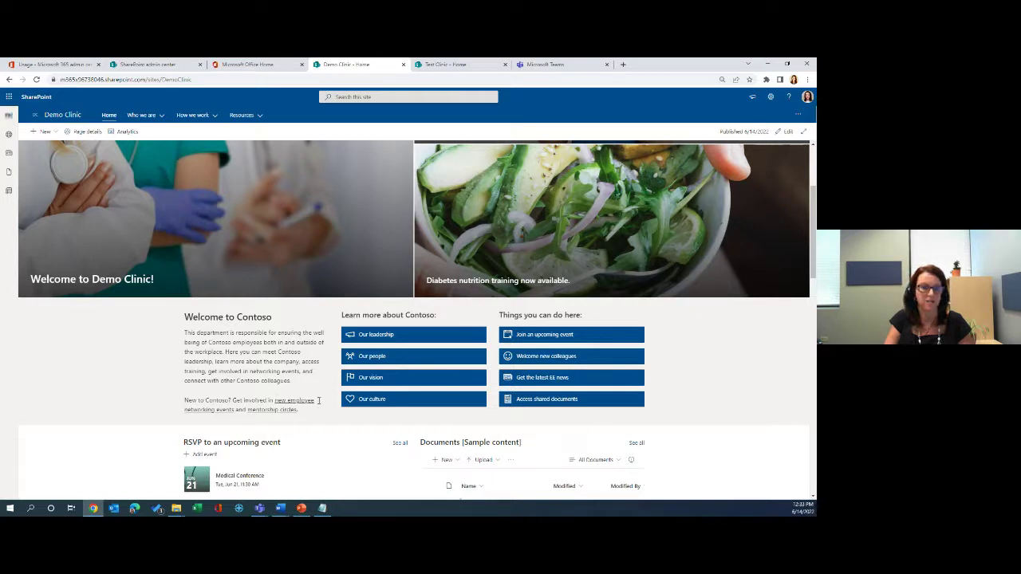
{"action": "double_click", "coordinate": [288, 401]}
{"action": "left_click", "coordinate": [289, 401]}
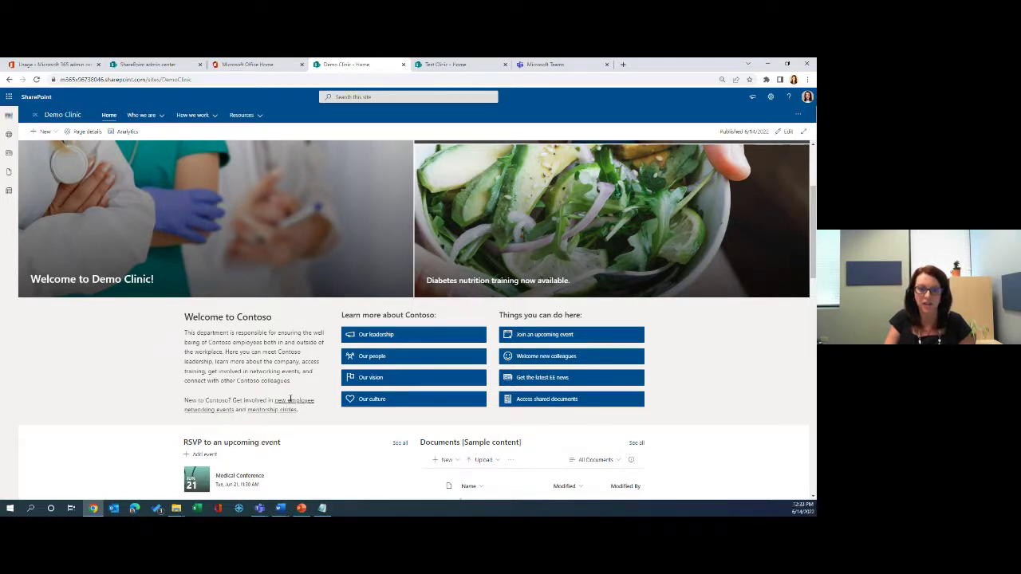
{"action": "double_click", "coordinate": [289, 401]}
{"action": "triple_click", "coordinate": [289, 401]}
{"action": "left_click", "coordinate": [280, 401]}
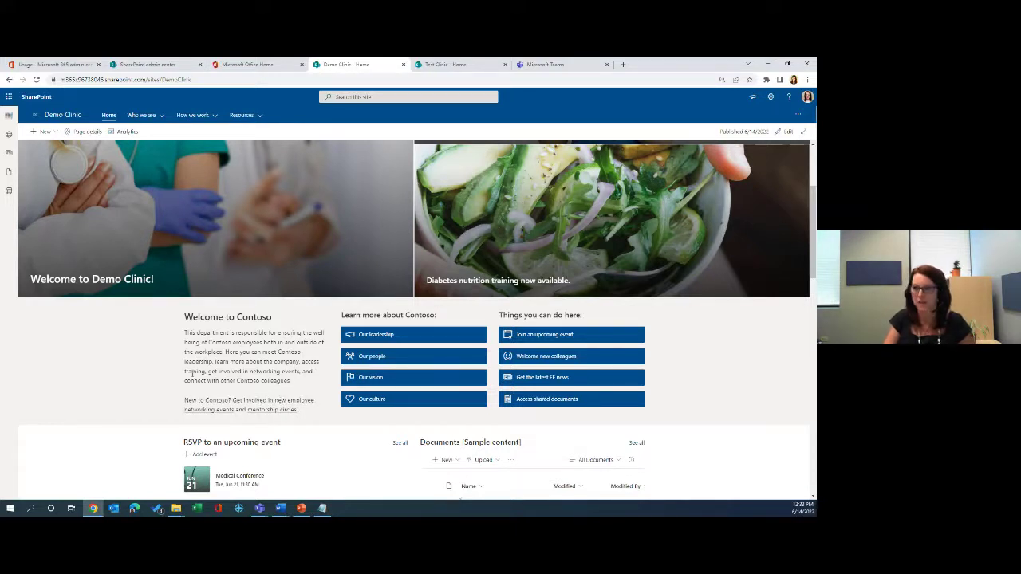
{"action": "left_click_drag", "start_coordinate": [290, 405], "coordinate": [301, 454]}
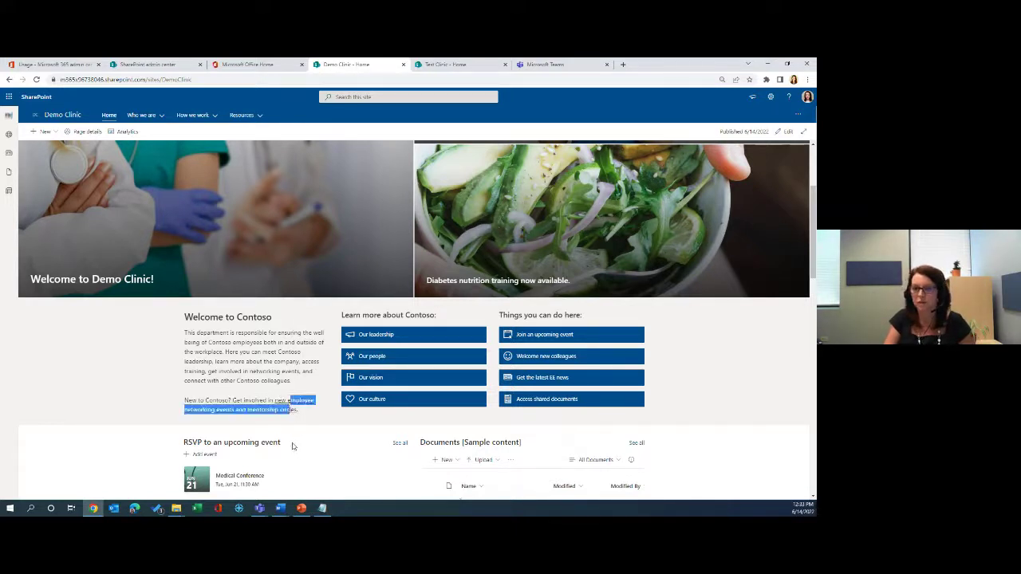
{"action": "scroll", "coordinate": [356, 411], "scroll_direction": "down", "scroll_amount": 1}
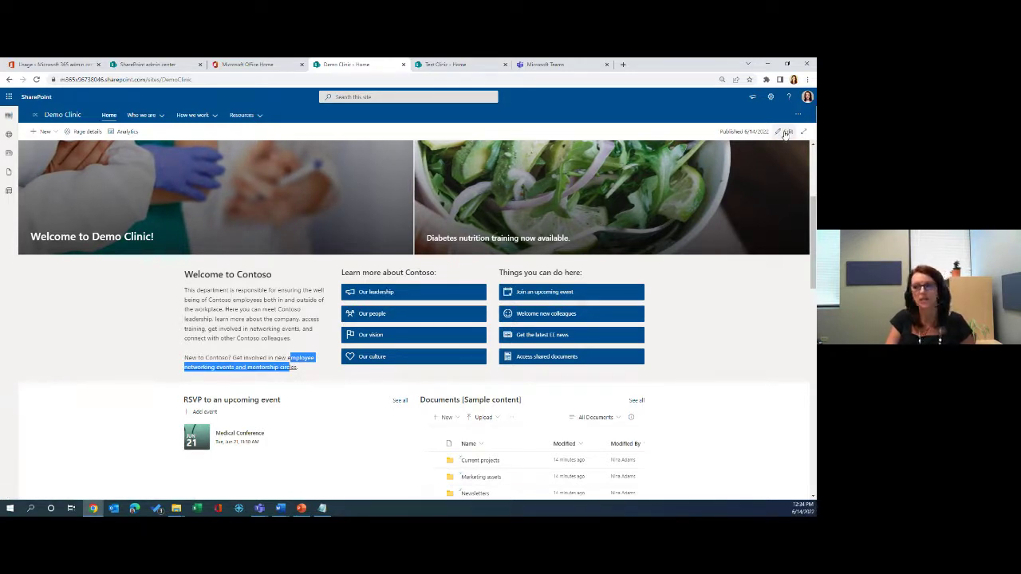
{"action": "scroll", "coordinate": [754, 423], "scroll_direction": "up", "scroll_amount": 5}
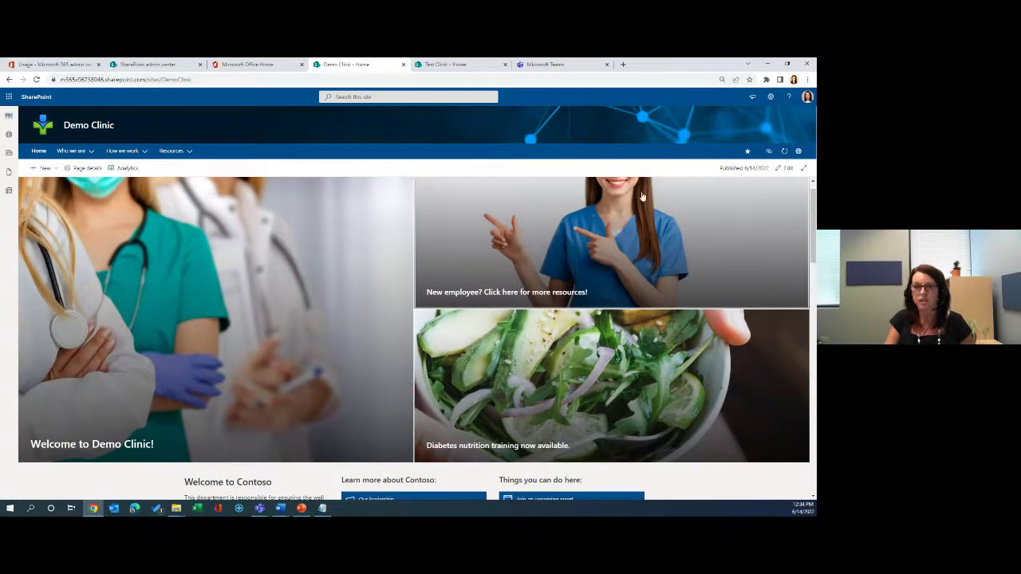
Step: Open Site permissions from the Settings gear and expand 'Site owners - full control'
{"action": "left_click", "coordinate": [772, 97]}
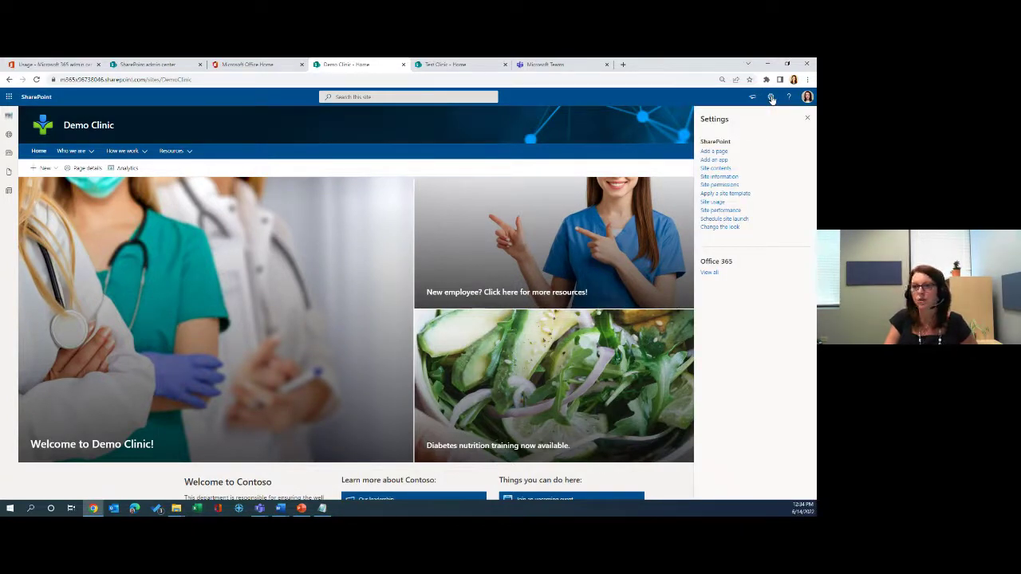
{"action": "left_click", "coordinate": [732, 186]}
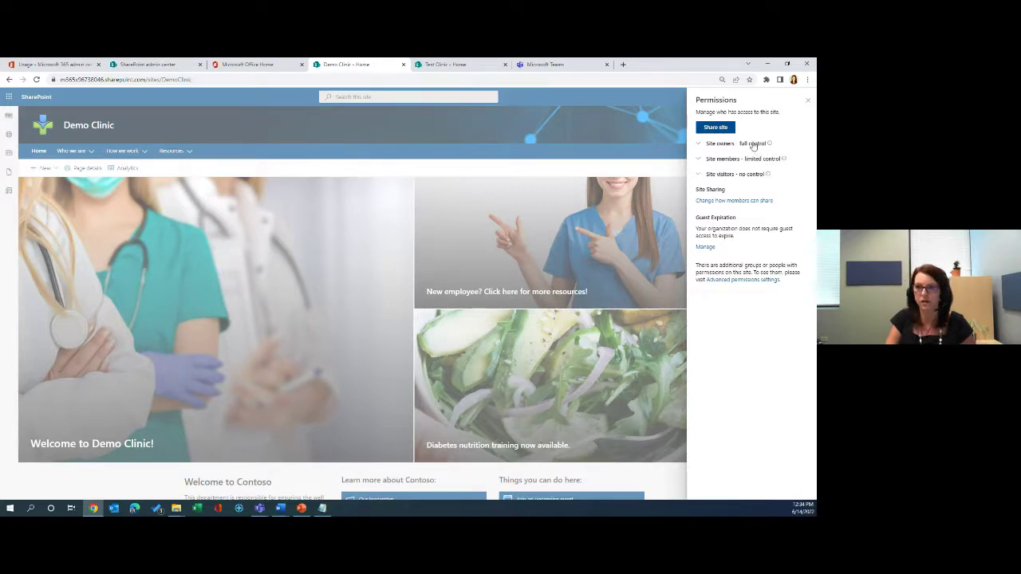
{"action": "left_click", "coordinate": [754, 144]}
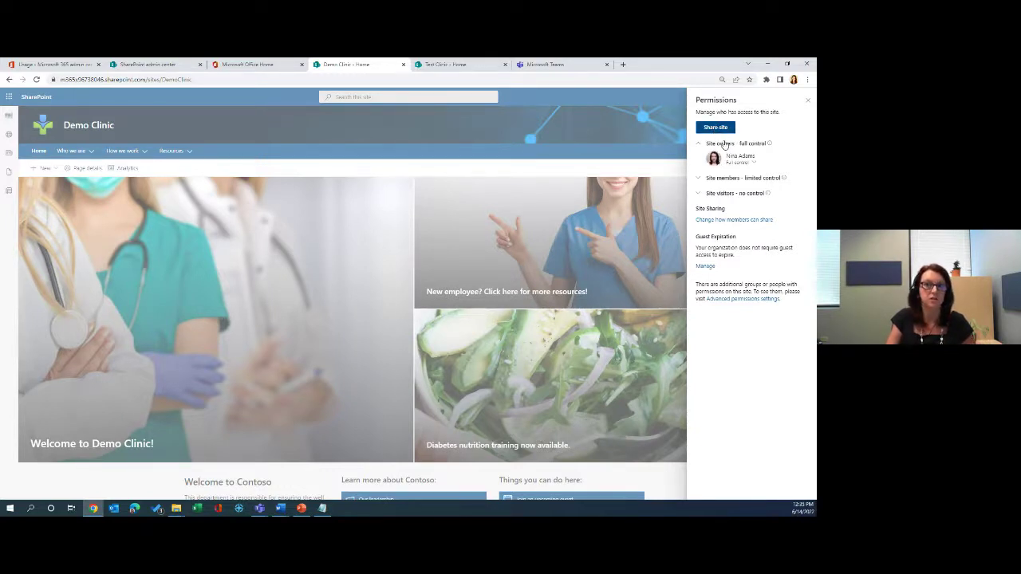
Step: Share the site with a colleague found by name search, granting them Full control
{"action": "left_click", "coordinate": [719, 129]}
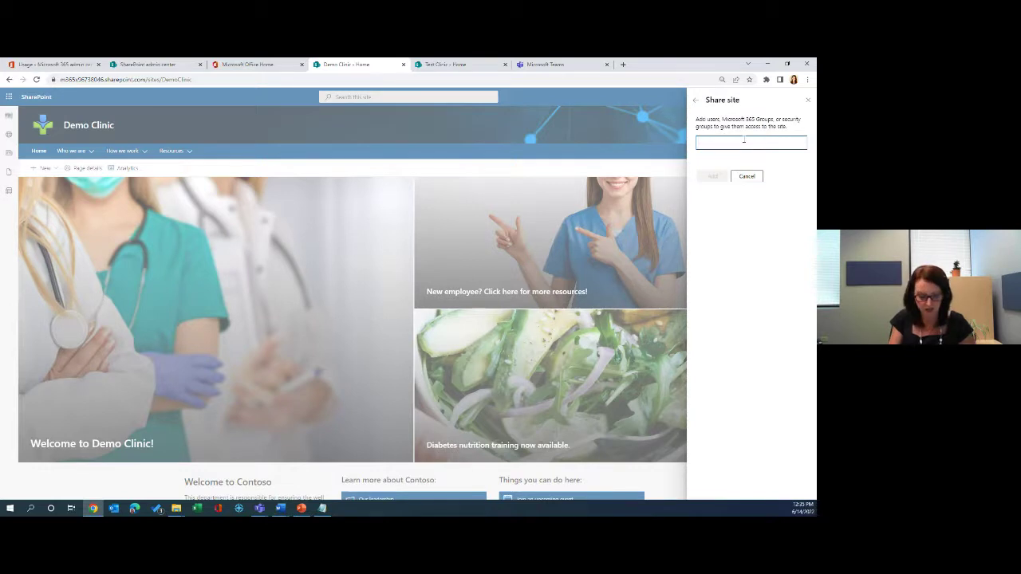
{"action": "type", "text": "nathan"}
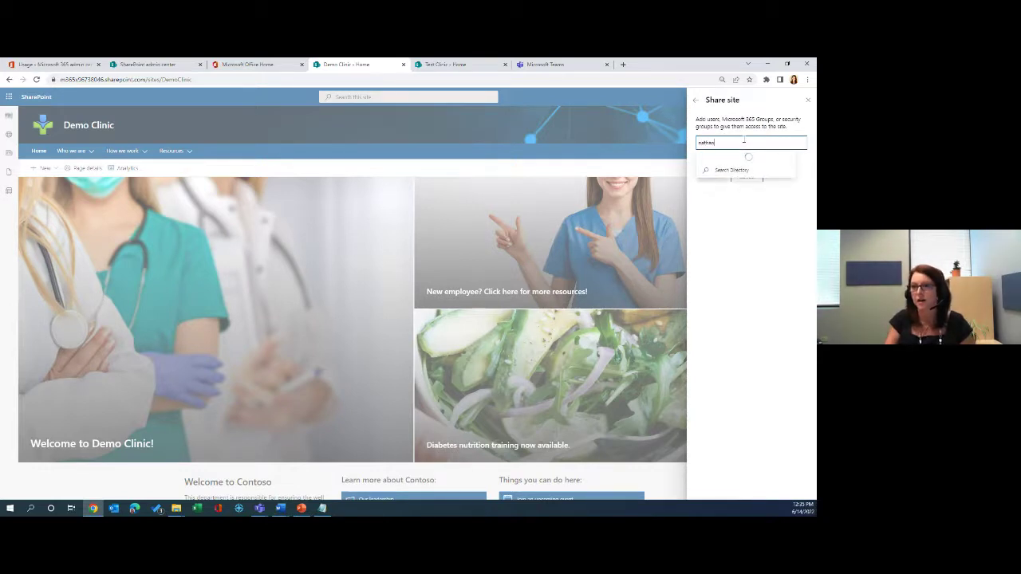
{"action": "left_click", "coordinate": [747, 162]}
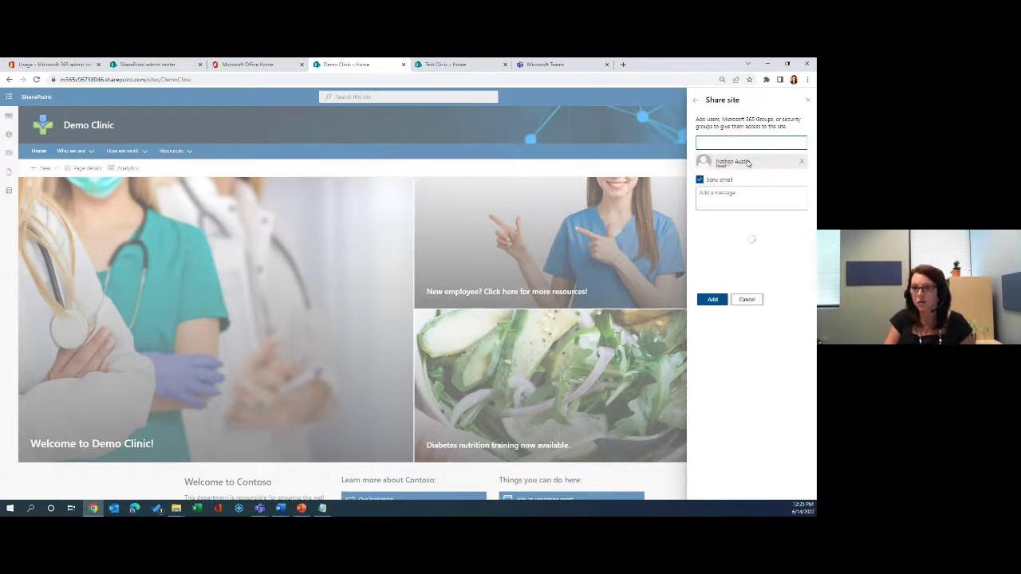
{"action": "left_click", "coordinate": [728, 167]}
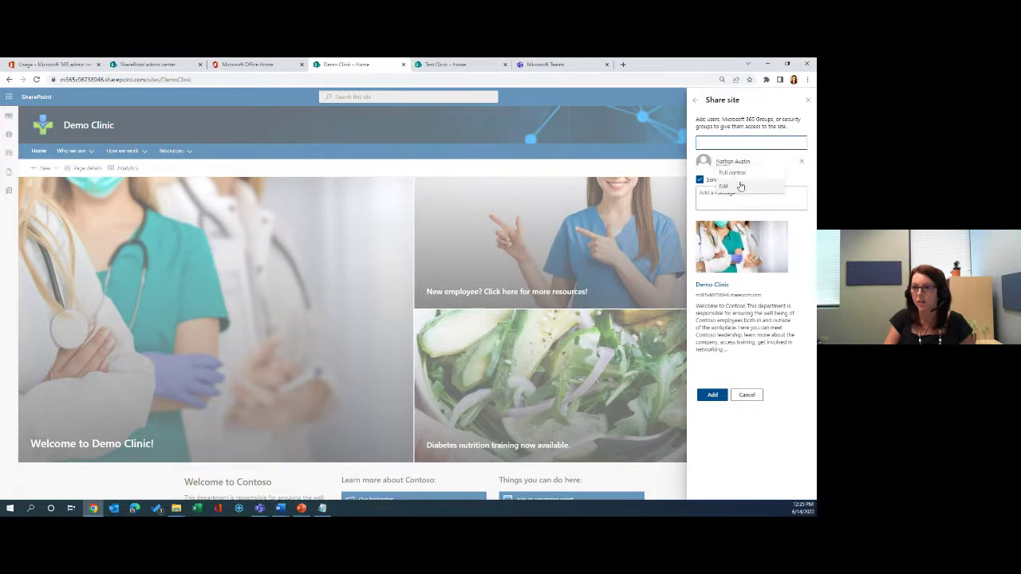
{"action": "left_click", "coordinate": [743, 174]}
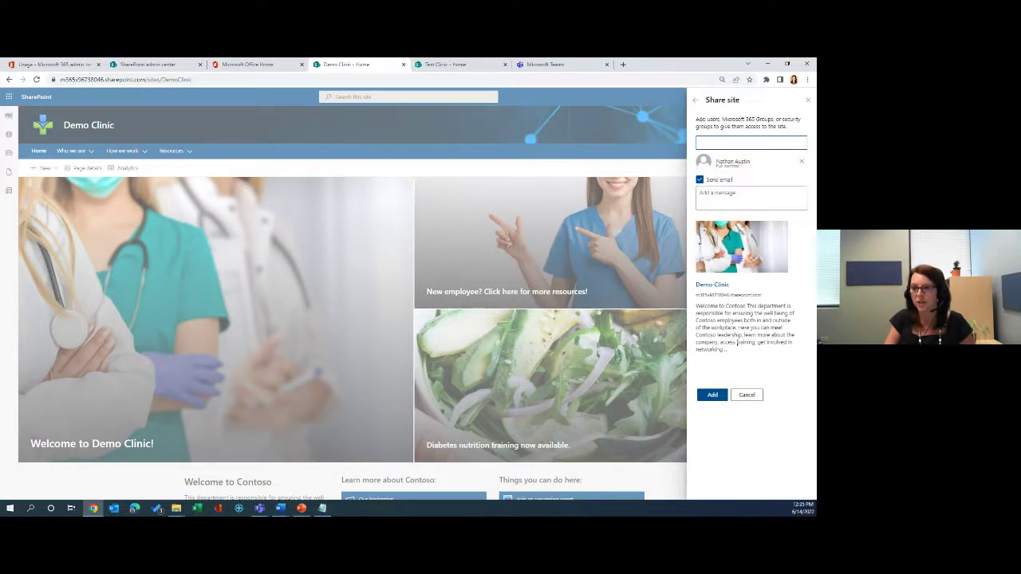
{"action": "left_click", "coordinate": [712, 397]}
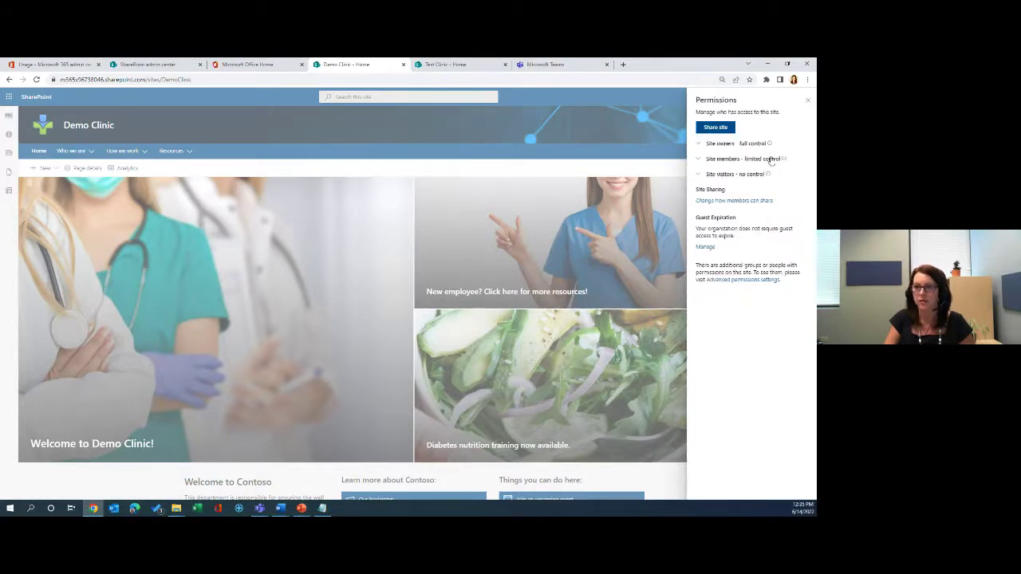
Step: Expand Site members to confirm the group has no one in it
{"action": "left_click", "coordinate": [771, 160]}
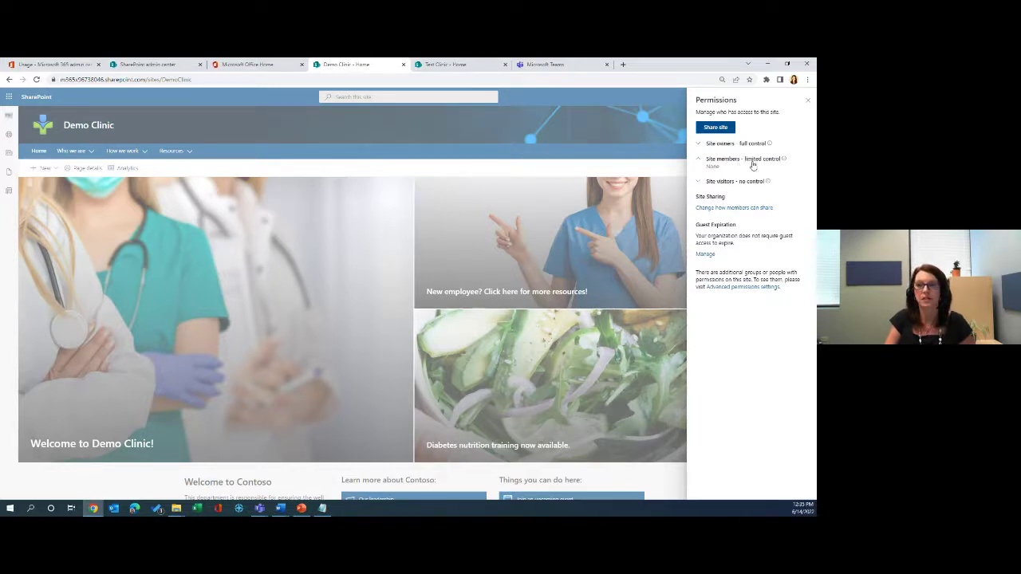
{"action": "mouse_move", "coordinate": [783, 159]}
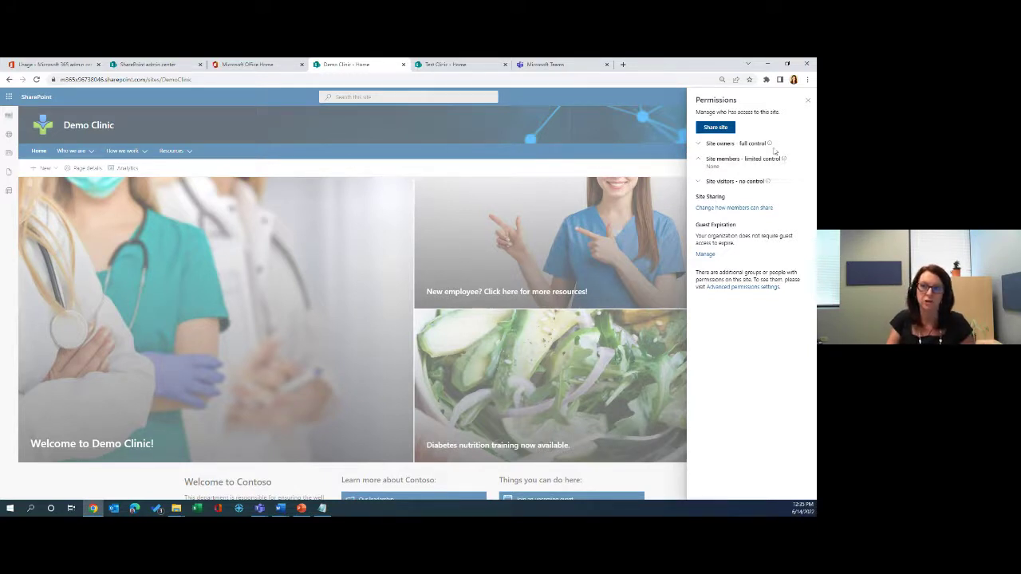
{"action": "mouse_move", "coordinate": [770, 142]}
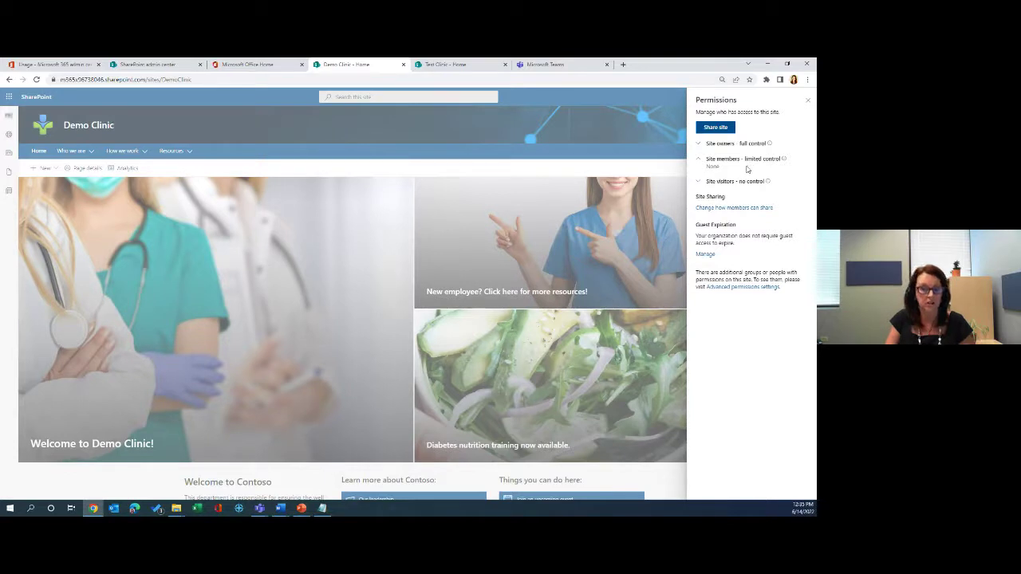
Step: Share the site with another colleague, changing their permission from Read to Edit
{"action": "left_click", "coordinate": [715, 127]}
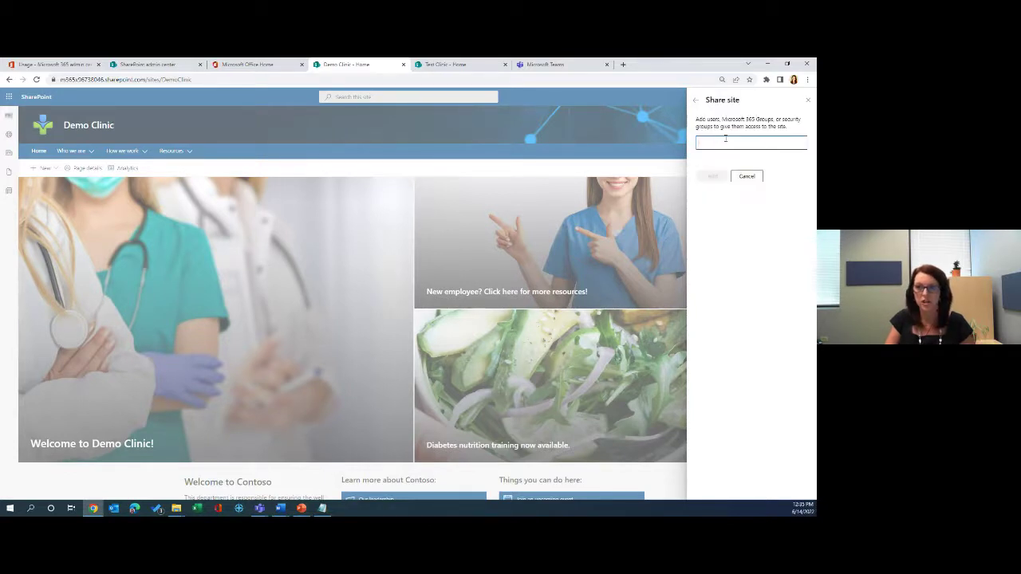
{"action": "type", "text": "nin"}
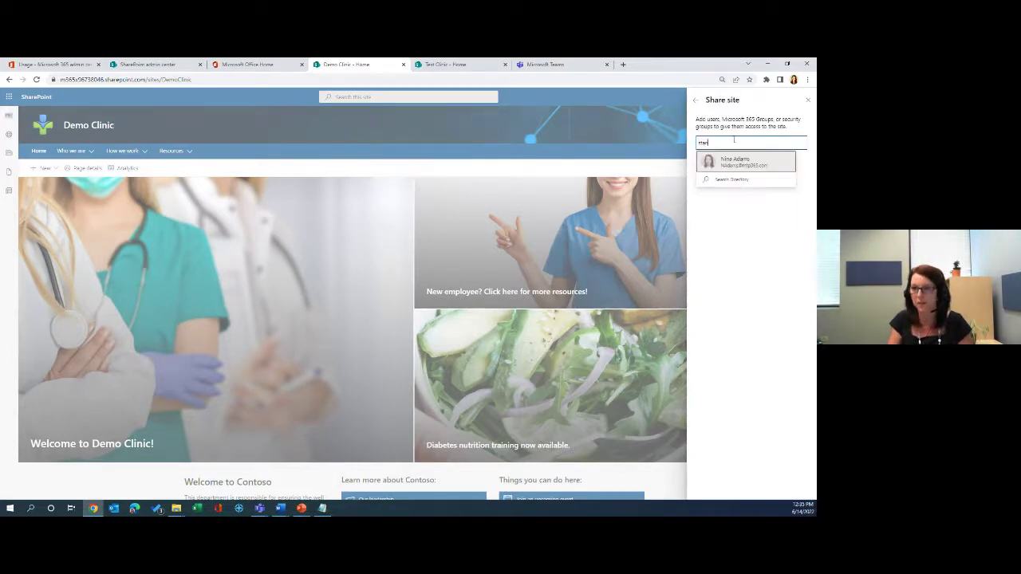
{"action": "key", "text": "BackSpace"}
{"action": "key", "text": "BackSpace"}
{"action": "key", "text": "BackSpace"}
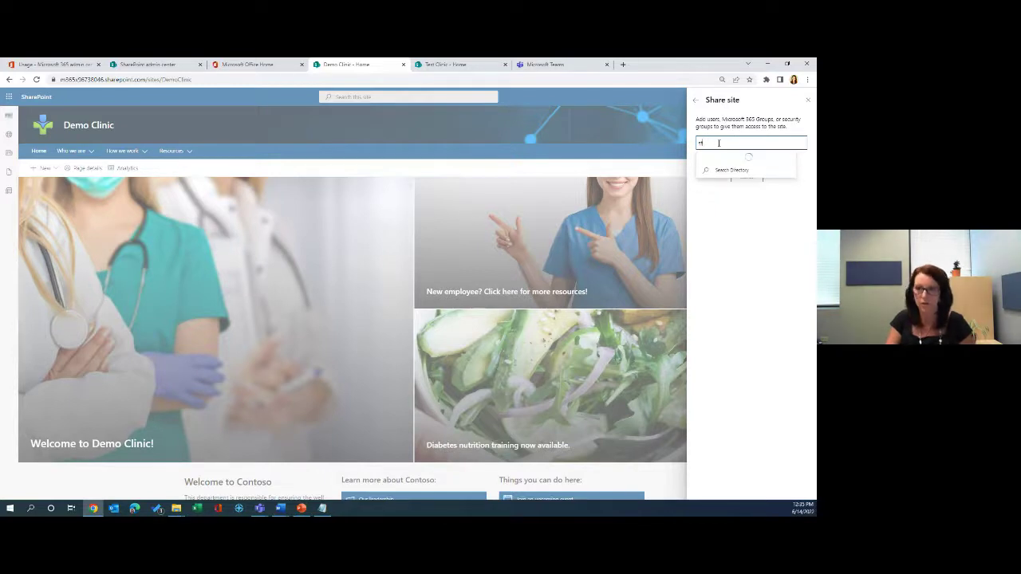
{"action": "type", "text": "ste"}
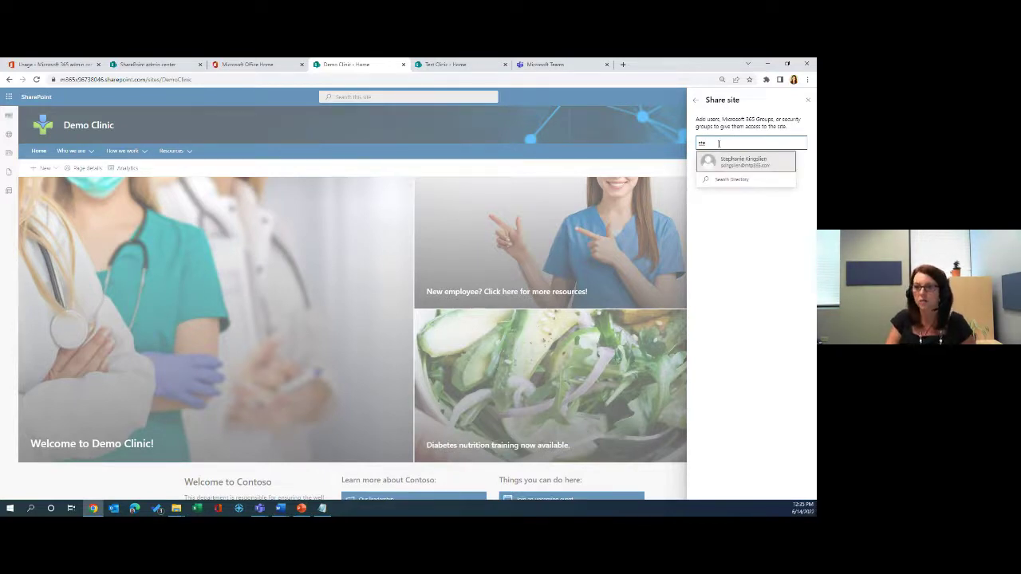
{"action": "left_click", "coordinate": [730, 162]}
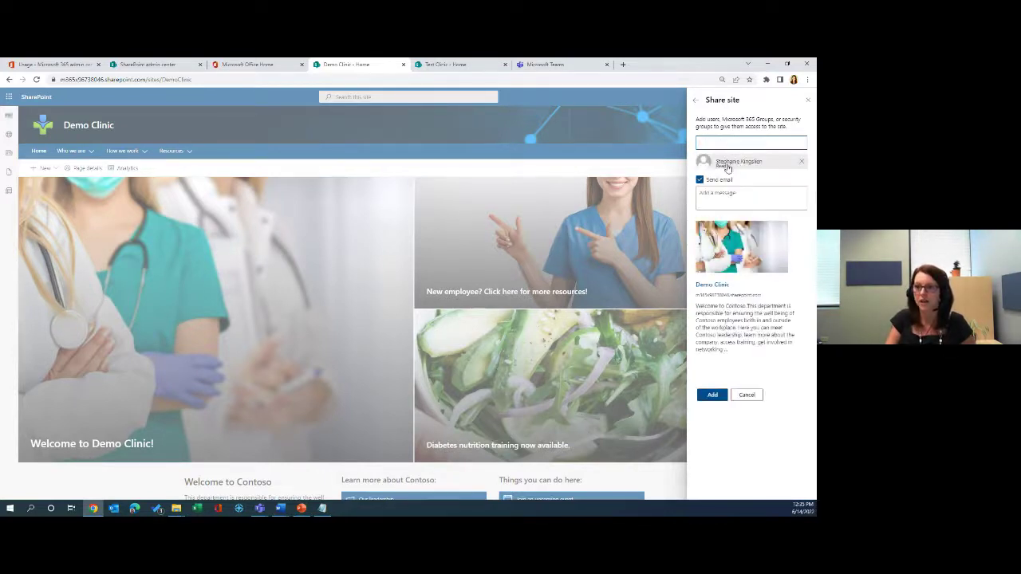
{"action": "left_click", "coordinate": [726, 167]}
{"action": "left_click", "coordinate": [726, 191]}
{"action": "left_click", "coordinate": [714, 395]}
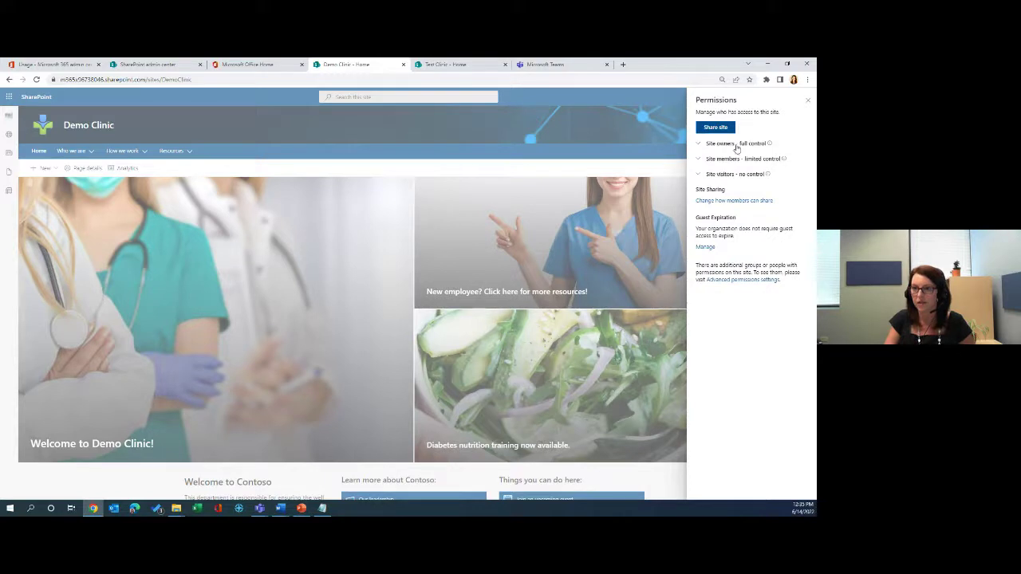
Step: Expand Site owners, Site members and Site visitors to review who belongs to each group
{"action": "left_click", "coordinate": [735, 144]}
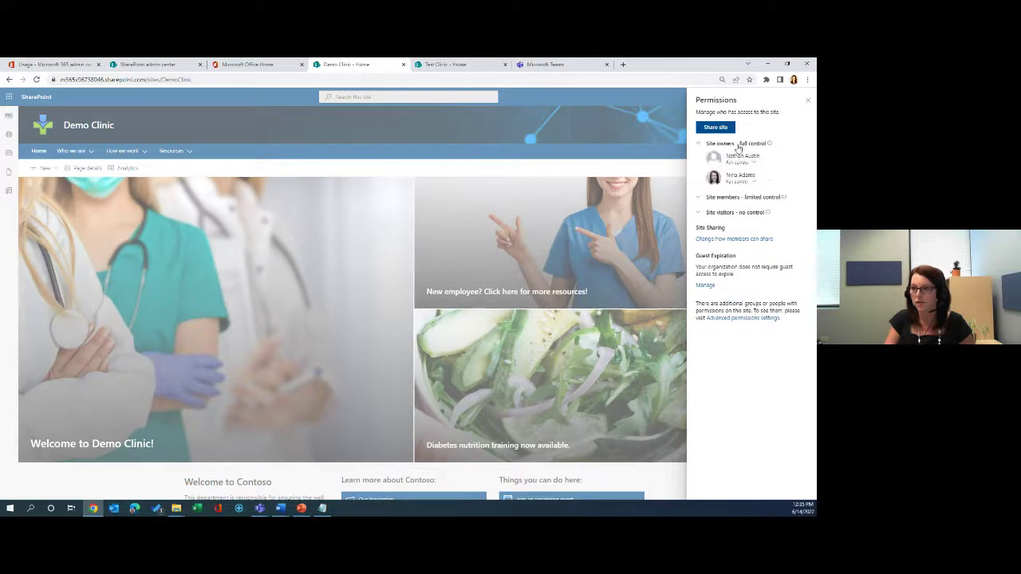
{"action": "left_click", "coordinate": [726, 198]}
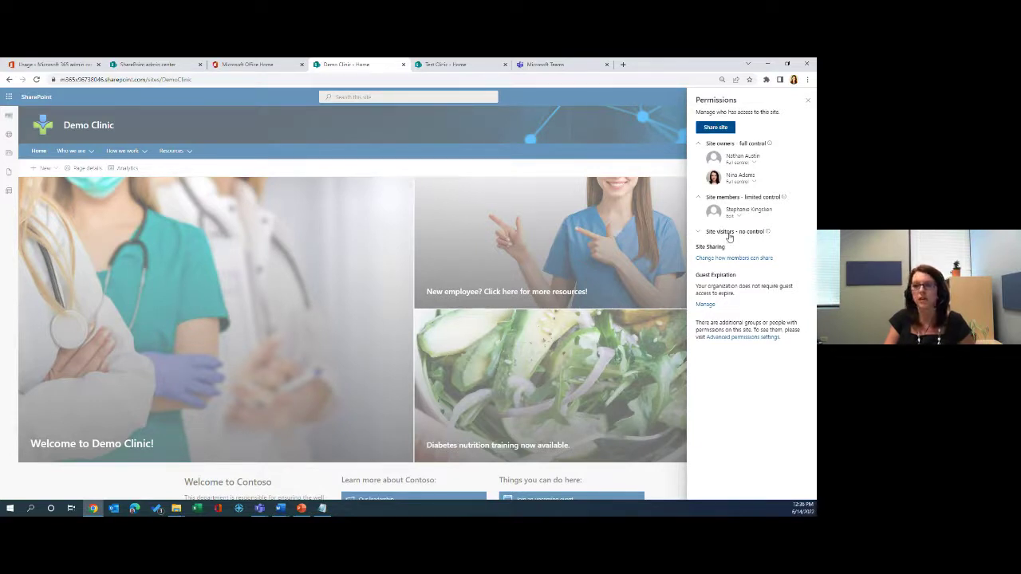
{"action": "left_click", "coordinate": [730, 233]}
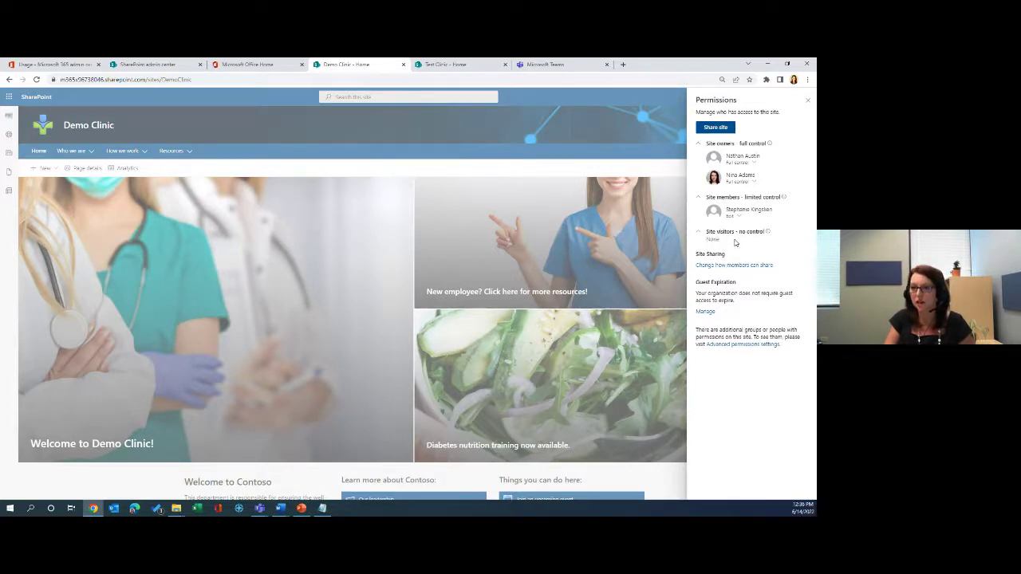
Step: Add All Company Members with read access, then close the Permissions and Settings panels
{"action": "left_click", "coordinate": [720, 129]}
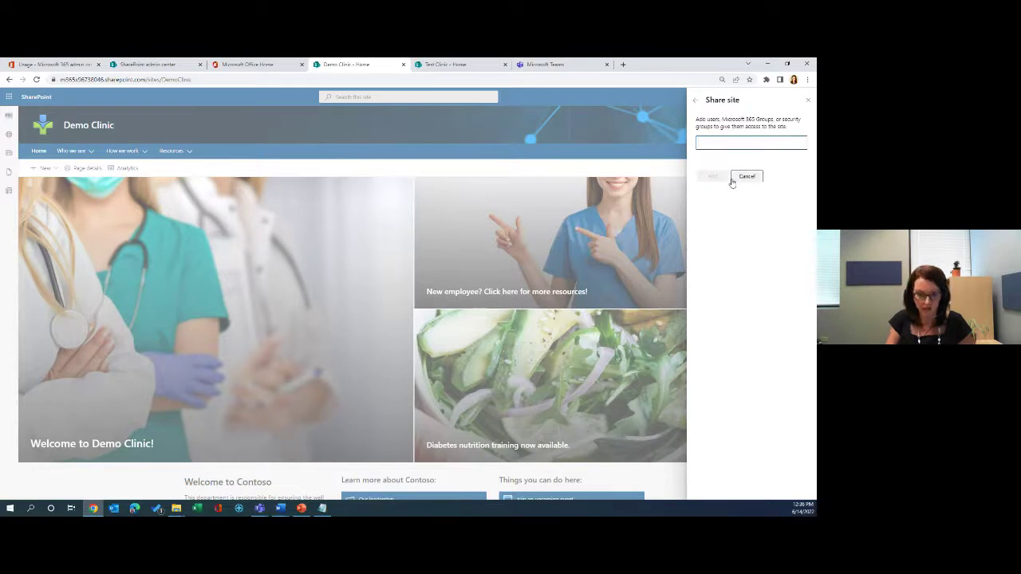
{"action": "type", "text": "a"}
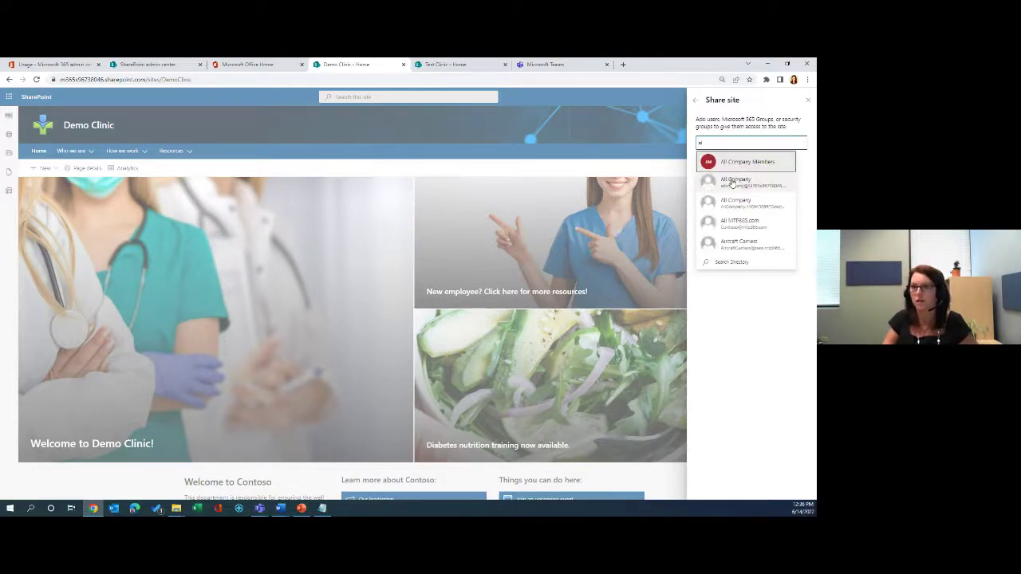
{"action": "left_click", "coordinate": [778, 165]}
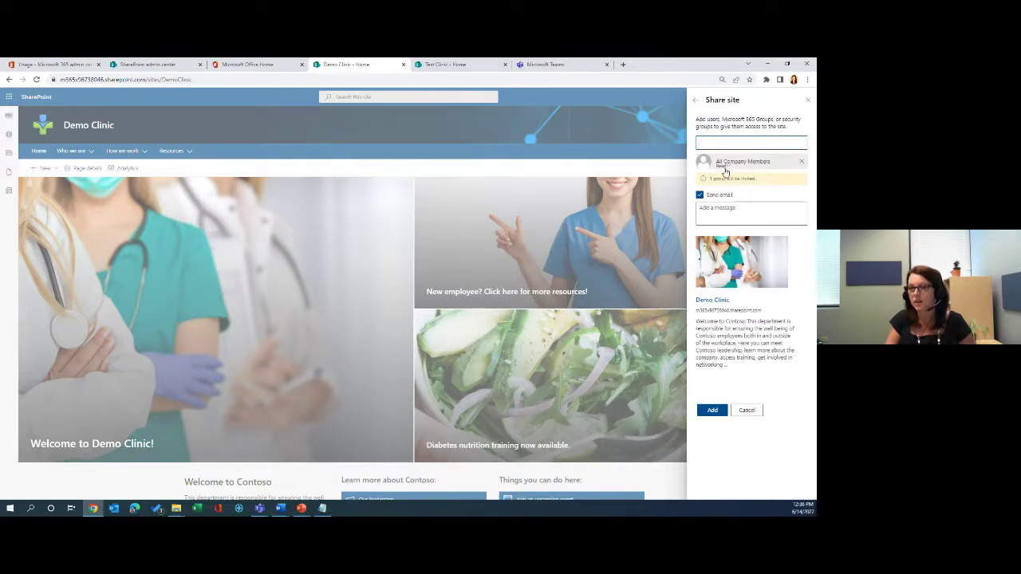
{"action": "left_click", "coordinate": [712, 410]}
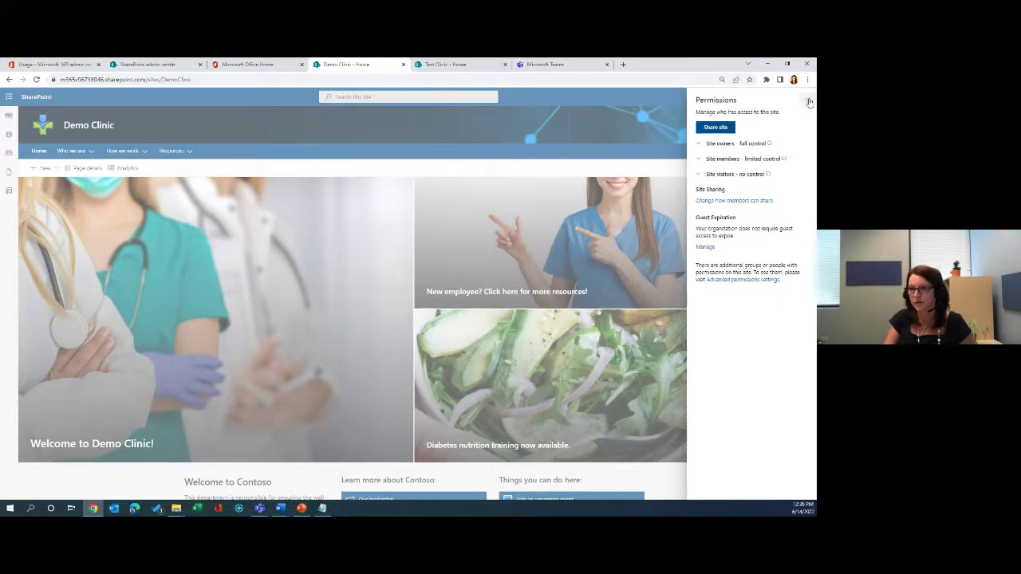
{"action": "left_click", "coordinate": [809, 101]}
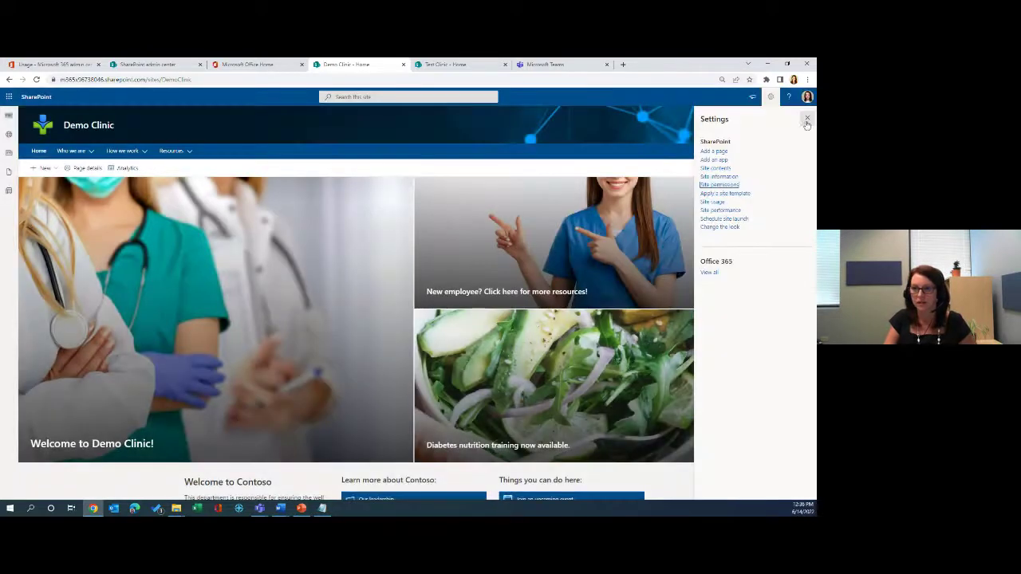
{"action": "left_click", "coordinate": [718, 188]}
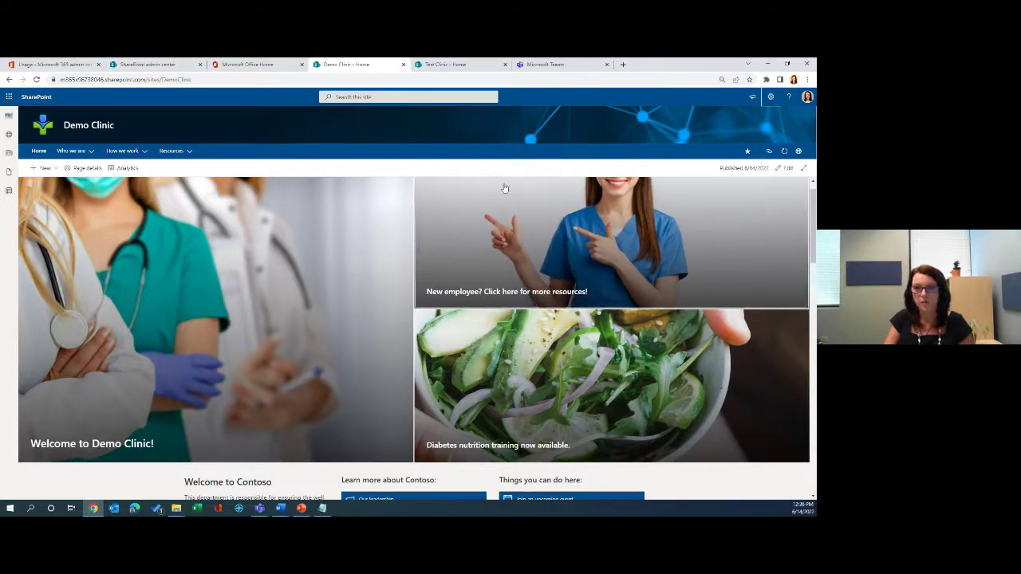
Step: Switch to the PowerPoint deck and present it through slide 12, 'Join us for Future Events'
{"action": "left_click", "coordinate": [300, 511]}
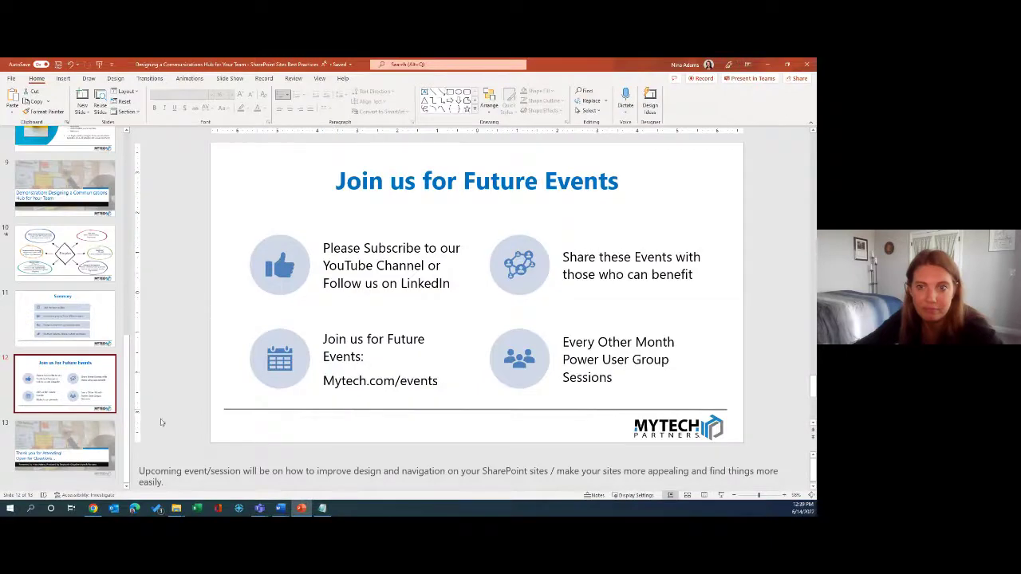
Step: Back in Chrome, scroll to the travel post under News, then open and close Settings
{"action": "left_click", "coordinate": [92, 508]}
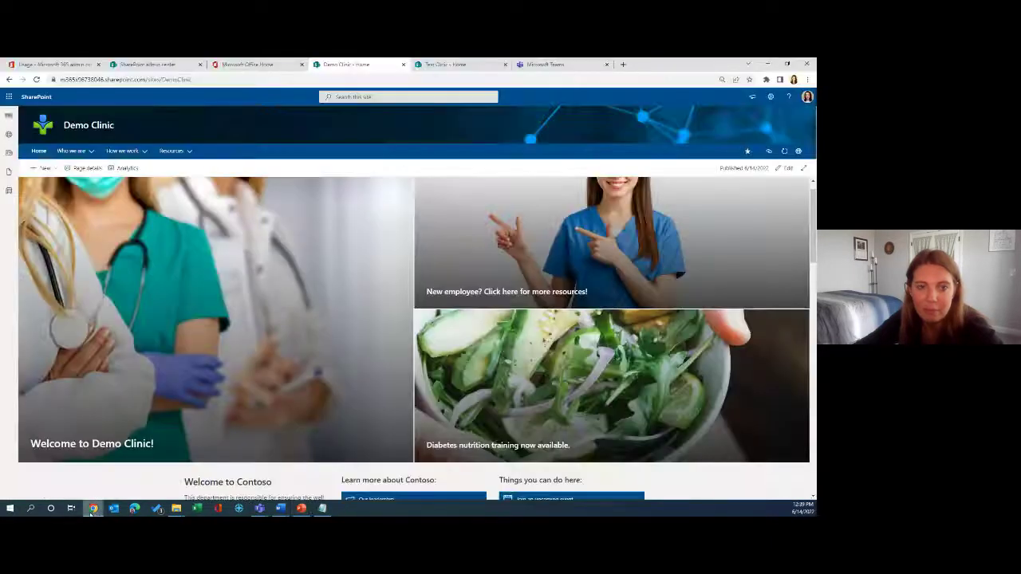
{"action": "scroll", "coordinate": [156, 399], "scroll_direction": "down", "scroll_amount": 2}
{"action": "scroll", "coordinate": [156, 404], "scroll_direction": "down", "scroll_amount": 3}
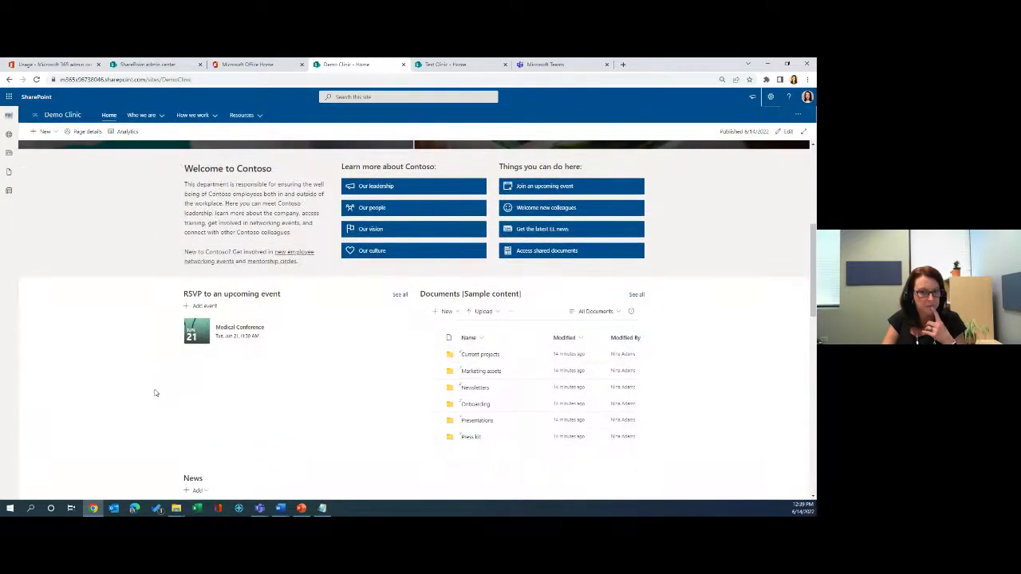
{"action": "scroll", "coordinate": [156, 391], "scroll_direction": "down", "scroll_amount": 3}
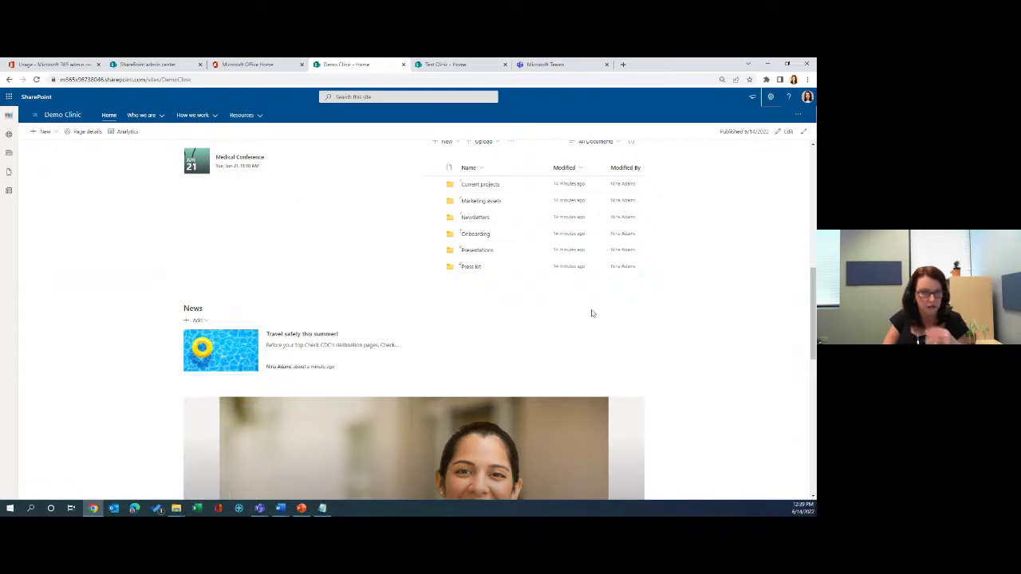
{"action": "left_click", "coordinate": [772, 97]}
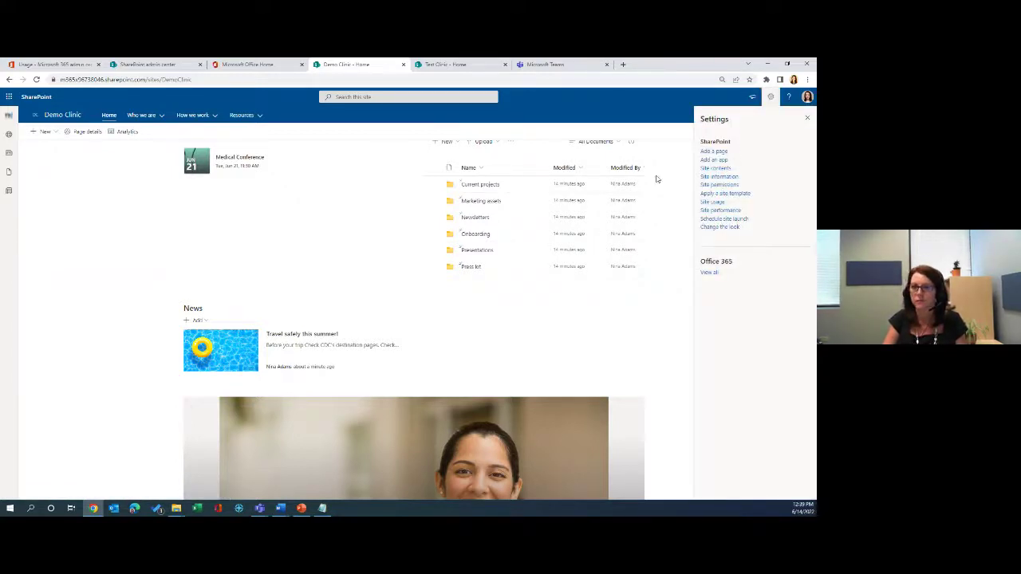
{"action": "left_click", "coordinate": [808, 118]}
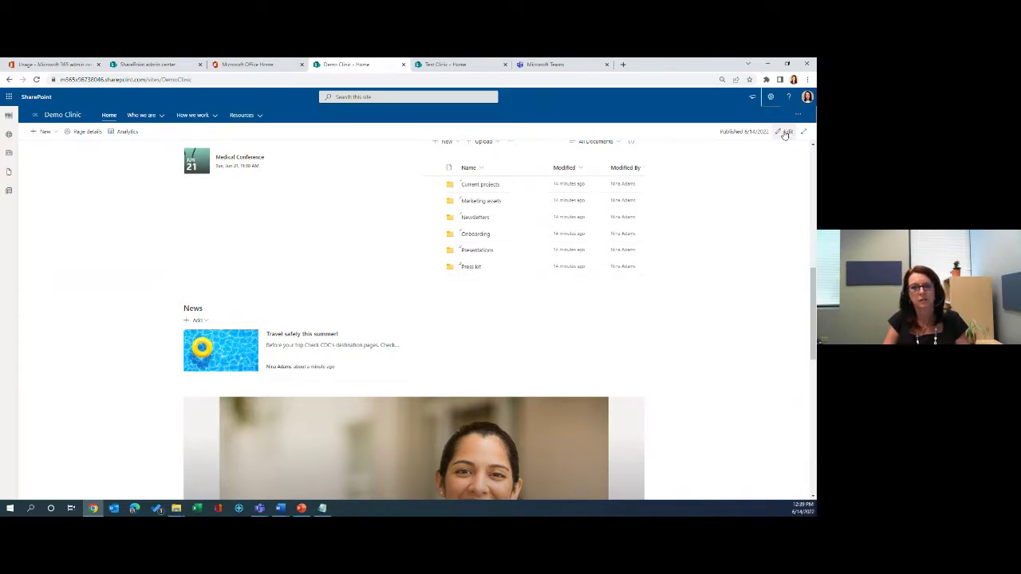
Step: Put the Demo Clinic home page in edit mode and review the News web part's properties (Side-by-side, 4 posts)
{"action": "left_click", "coordinate": [786, 134]}
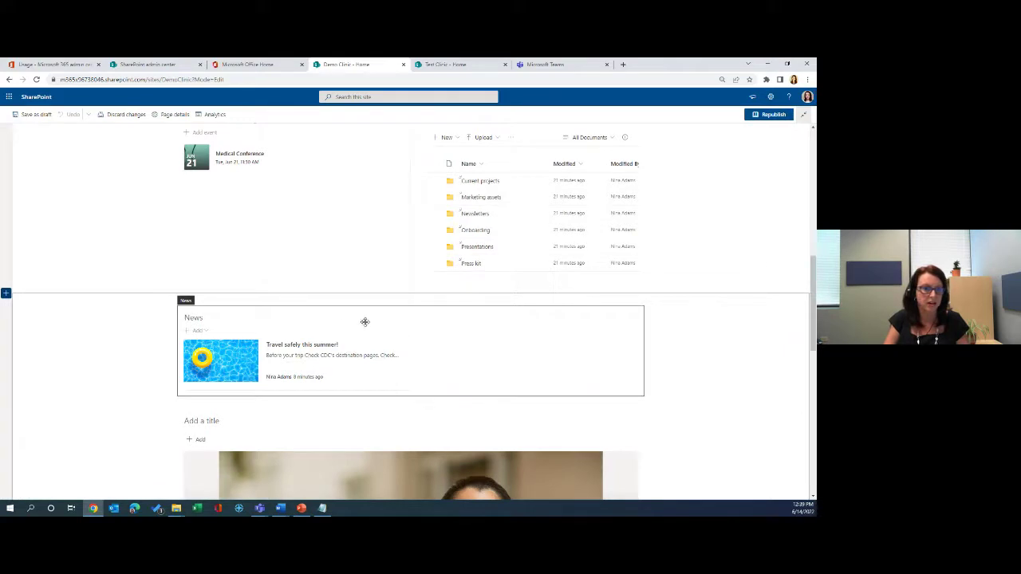
{"action": "left_click", "coordinate": [217, 309]}
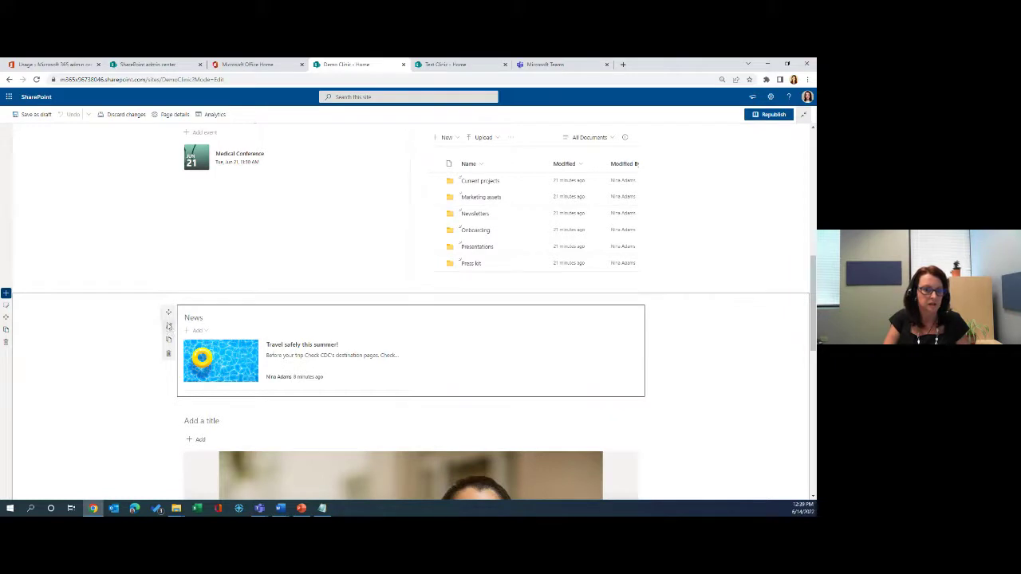
{"action": "left_click", "coordinate": [168, 330]}
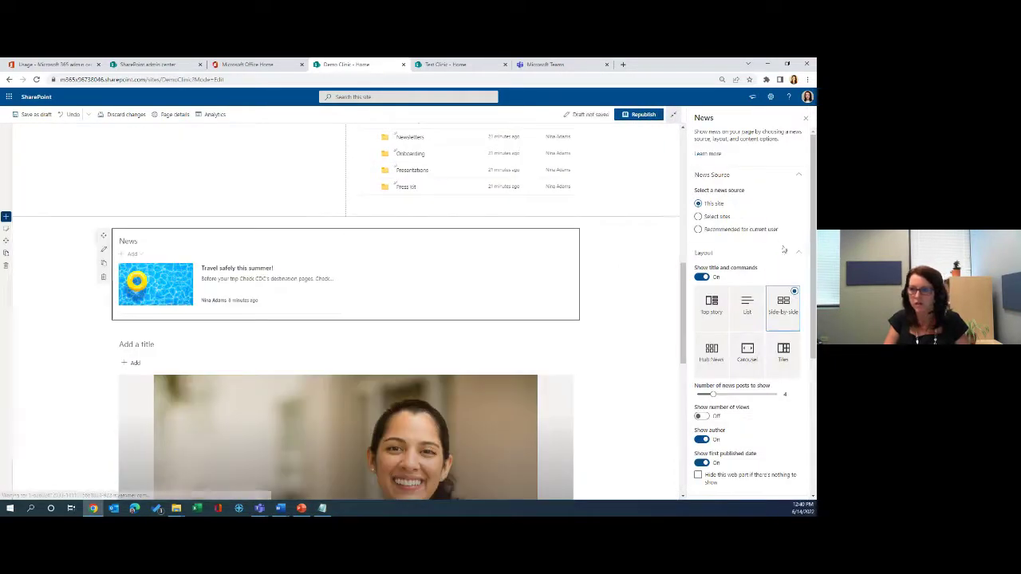
{"action": "scroll", "coordinate": [764, 432], "scroll_direction": "down", "scroll_amount": 3}
{"action": "scroll", "coordinate": [765, 432], "scroll_direction": "down", "scroll_amount": 1}
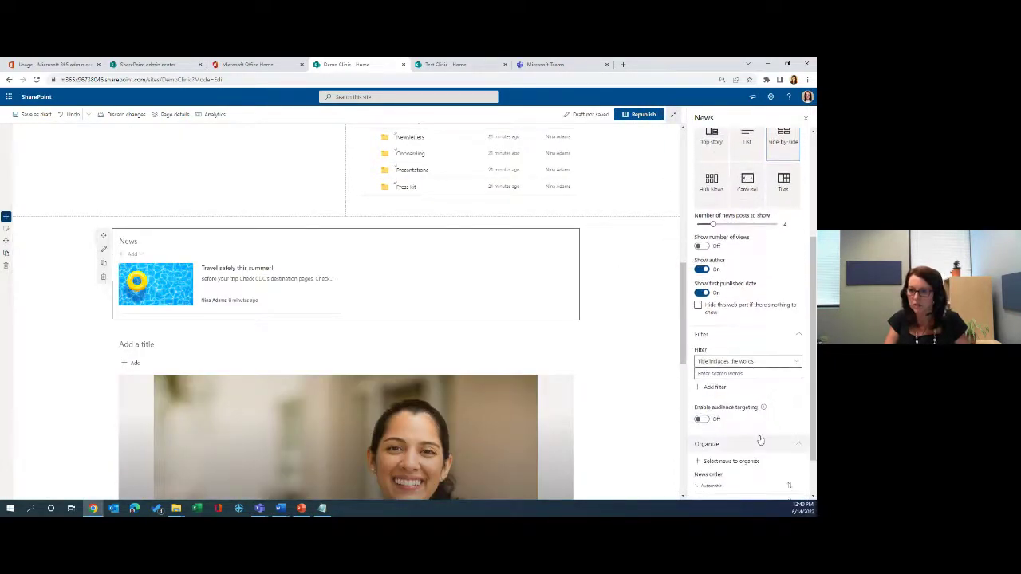
{"action": "scroll", "coordinate": [762, 438], "scroll_direction": "down", "scroll_amount": 1}
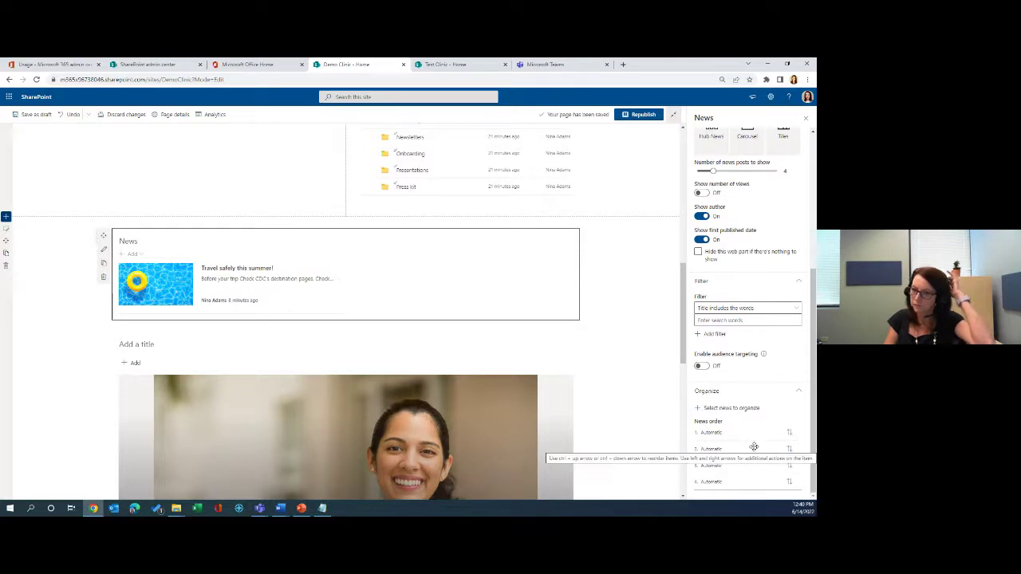
{"action": "scroll", "coordinate": [756, 448], "scroll_direction": "up", "scroll_amount": 5}
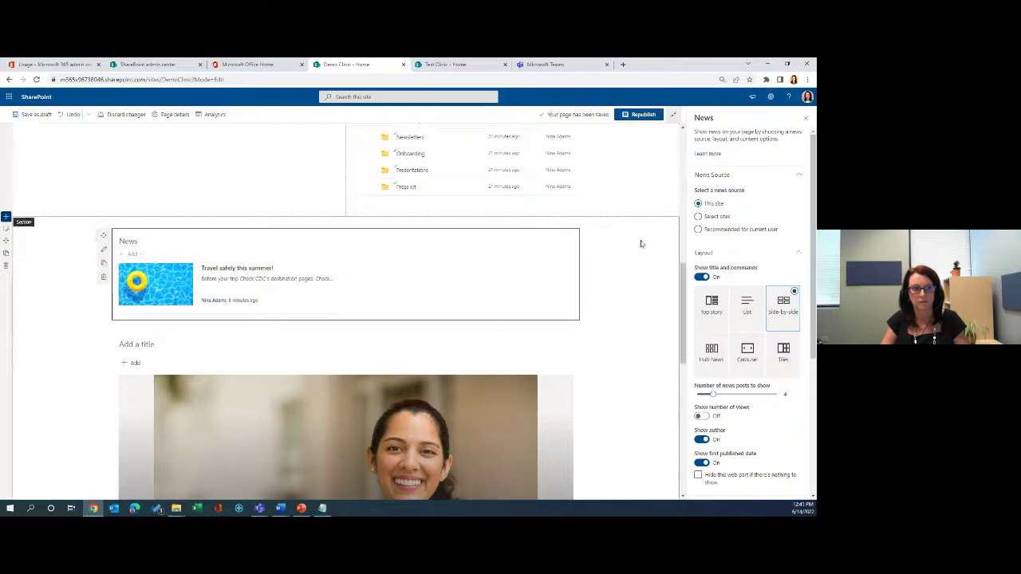
{"action": "scroll", "coordinate": [635, 243], "scroll_direction": "up", "scroll_amount": 10}
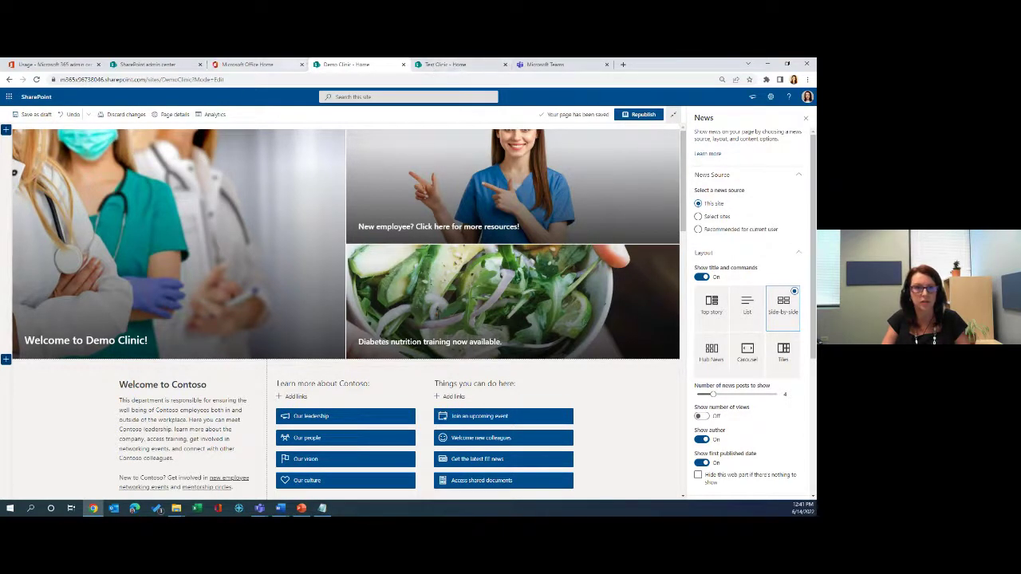
Step: Go from the Test Clinic site through Mytech Main Home to the SharePoint start page
{"action": "left_click", "coordinate": [452, 66]}
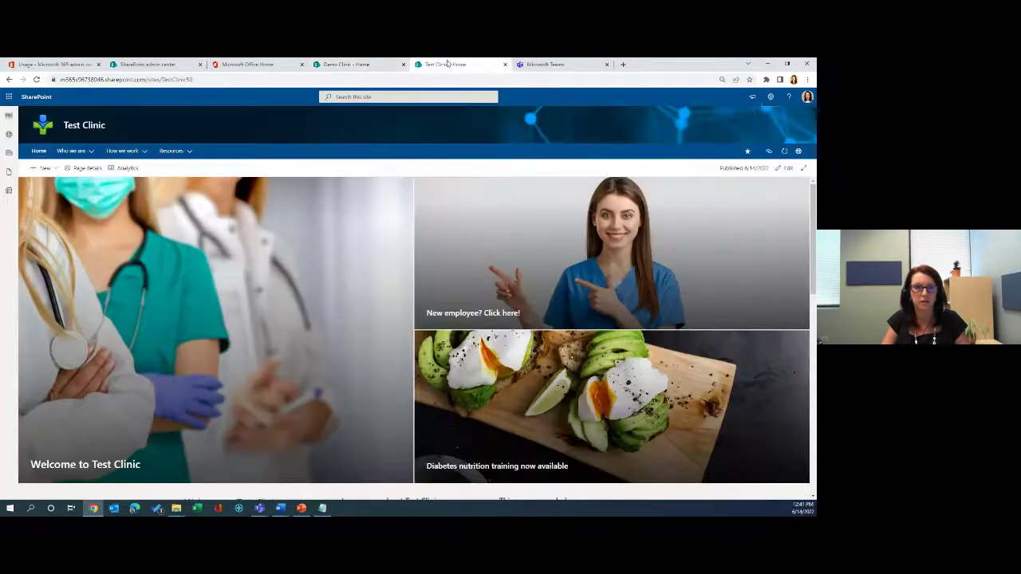
{"action": "left_click", "coordinate": [8, 115]}
{"action": "left_click", "coordinate": [45, 141]}
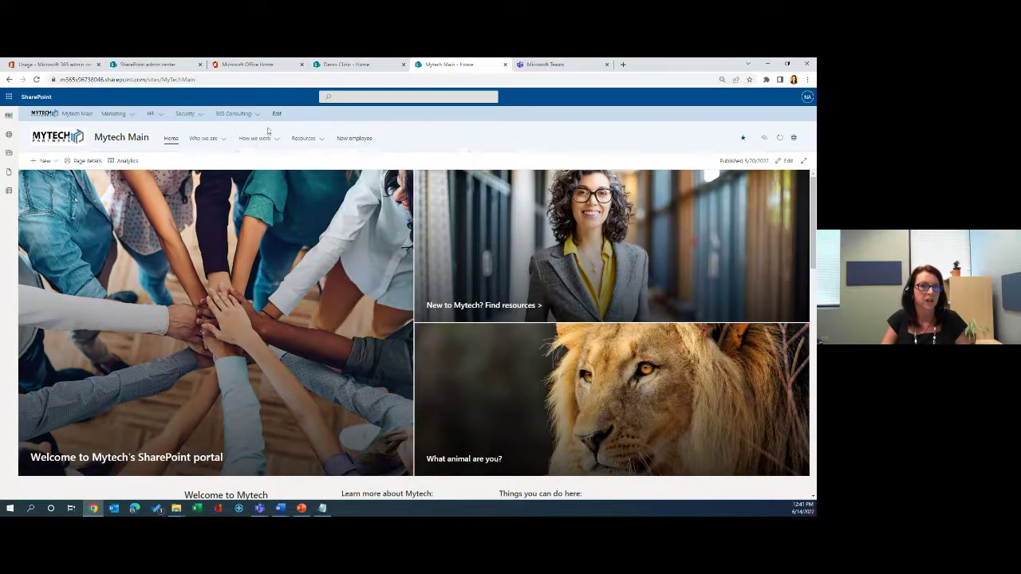
{"action": "left_click", "coordinate": [37, 99]}
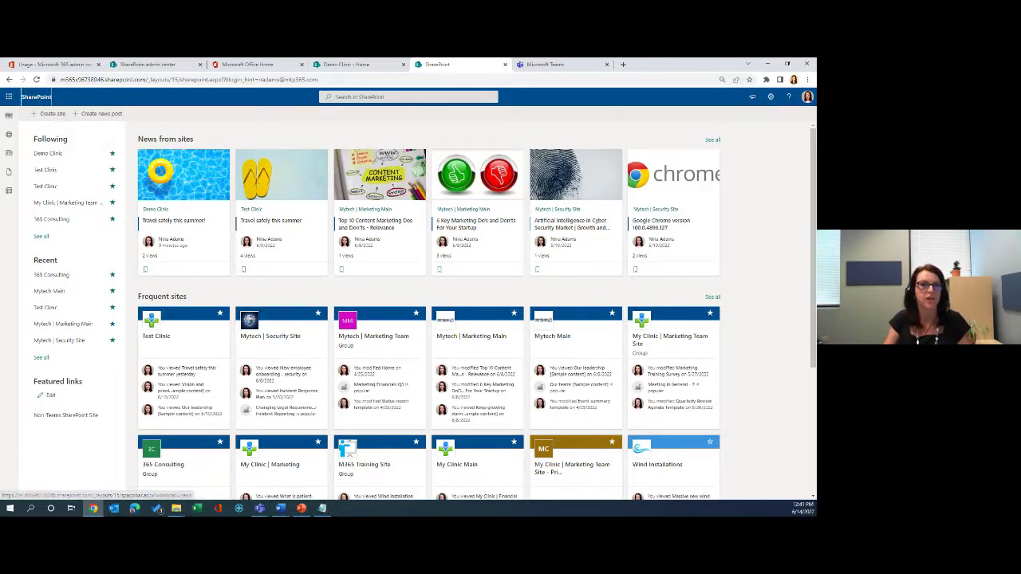
Step: Return to the Mytech Main home page via the global navigation menu
{"action": "left_click", "coordinate": [4, 120]}
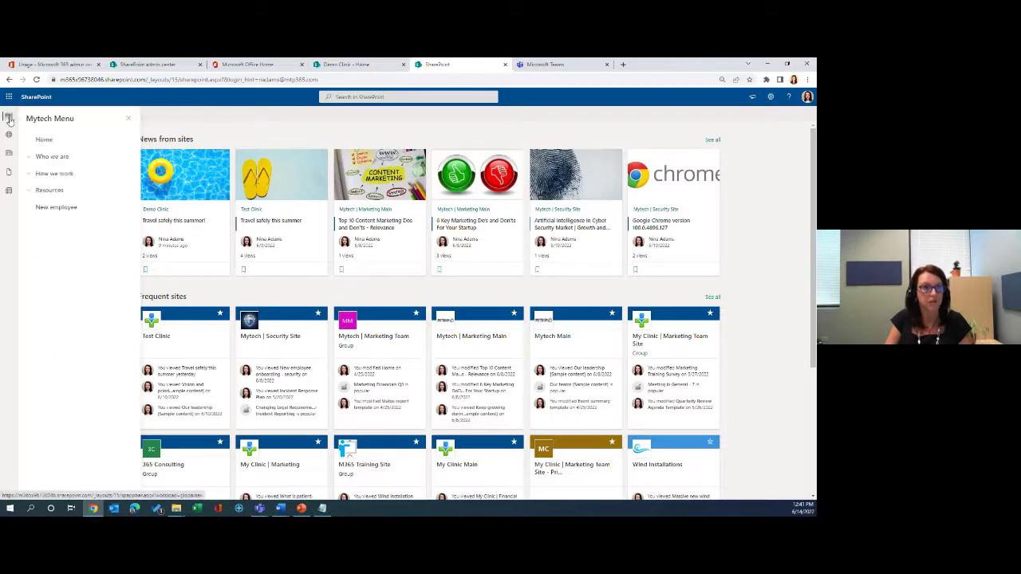
{"action": "left_click", "coordinate": [40, 137]}
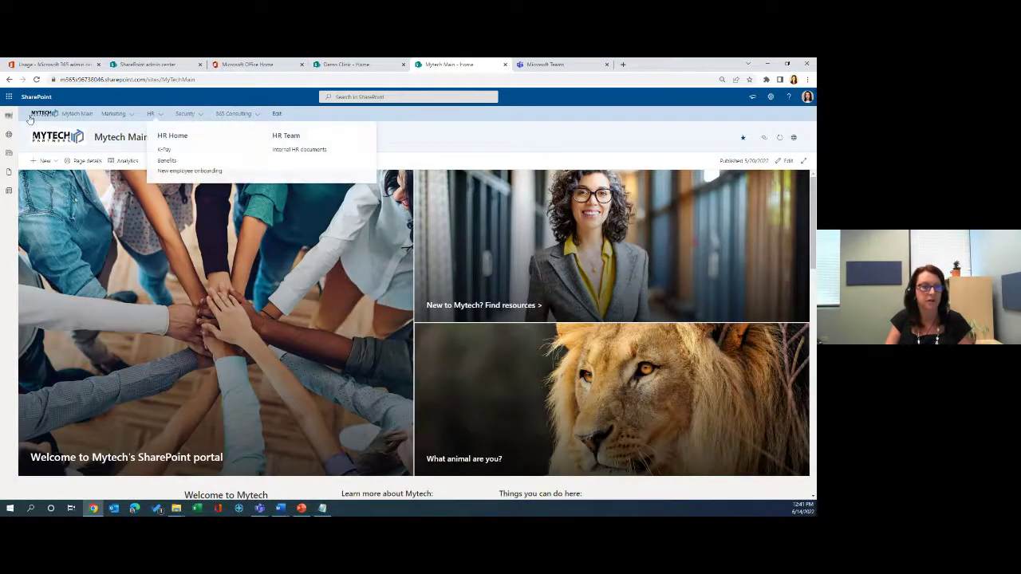
Step: Show the Marketing section links in the hub nav, then return to the Demo Clinic home page
{"action": "left_click", "coordinate": [112, 116]}
{"action": "left_click", "coordinate": [126, 114]}
{"action": "left_click", "coordinate": [128, 113]}
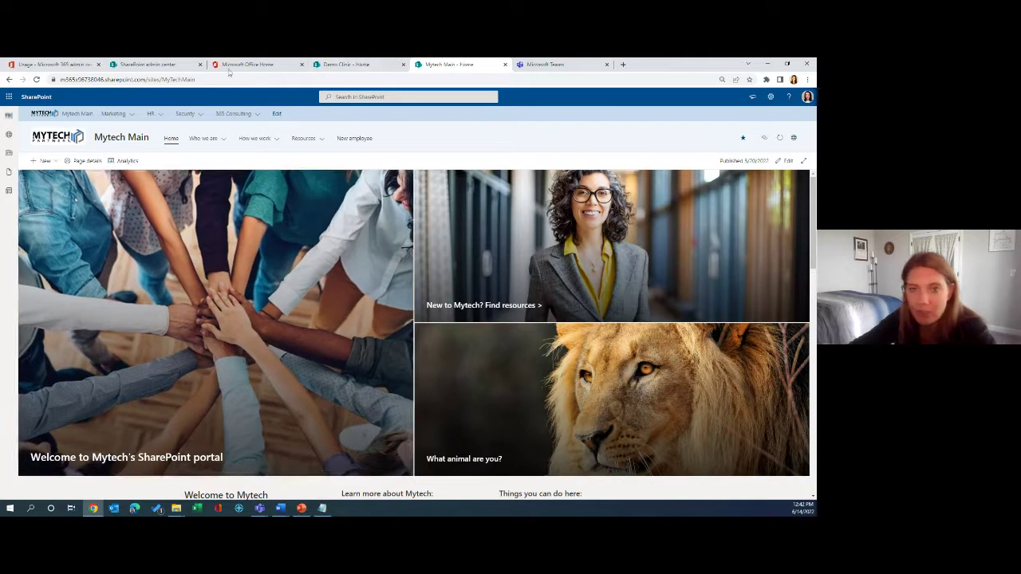
{"action": "left_click", "coordinate": [359, 65]}
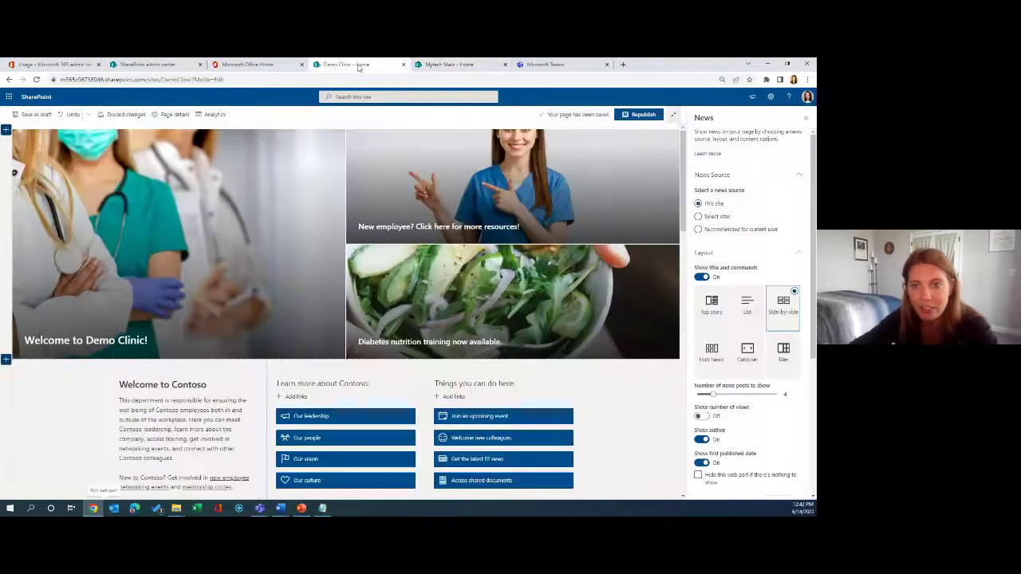